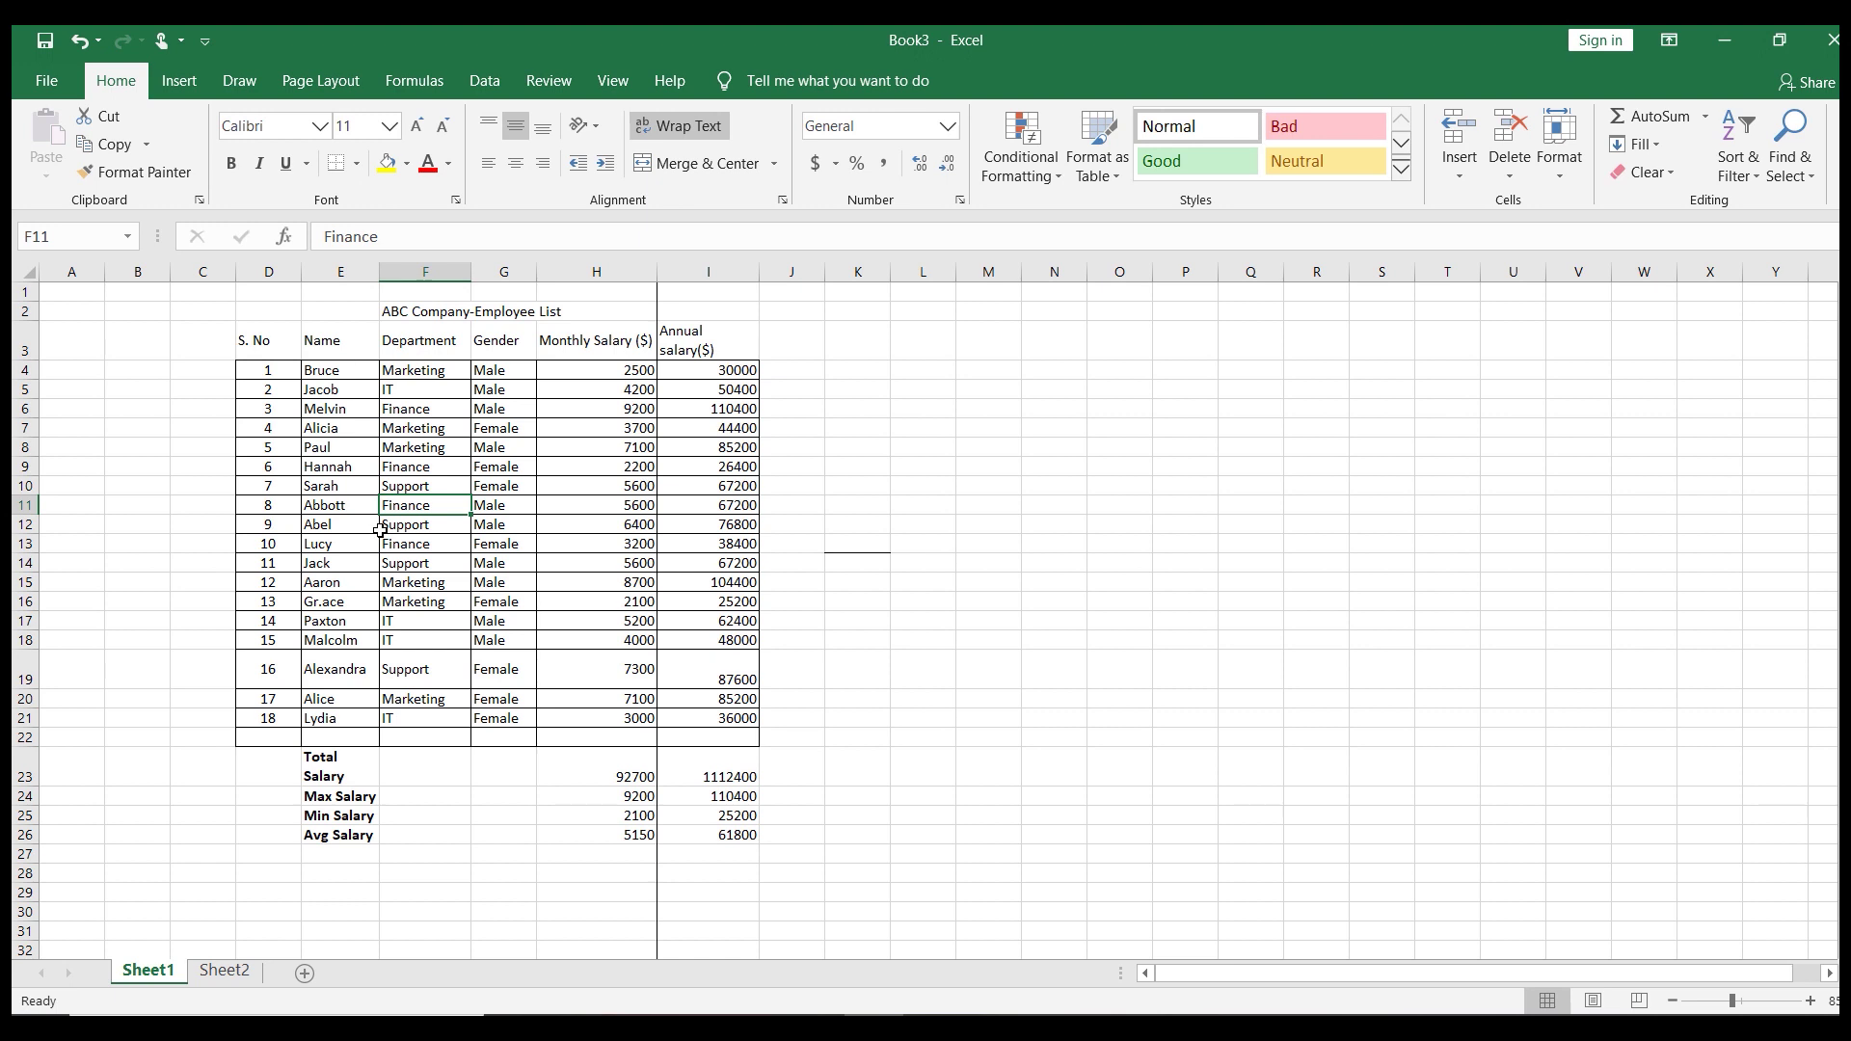
Turn on header filter arrows with Ctrl+Shift+L and note ctrl, shift, L in N9:P9
key("ctrl+shift+l")
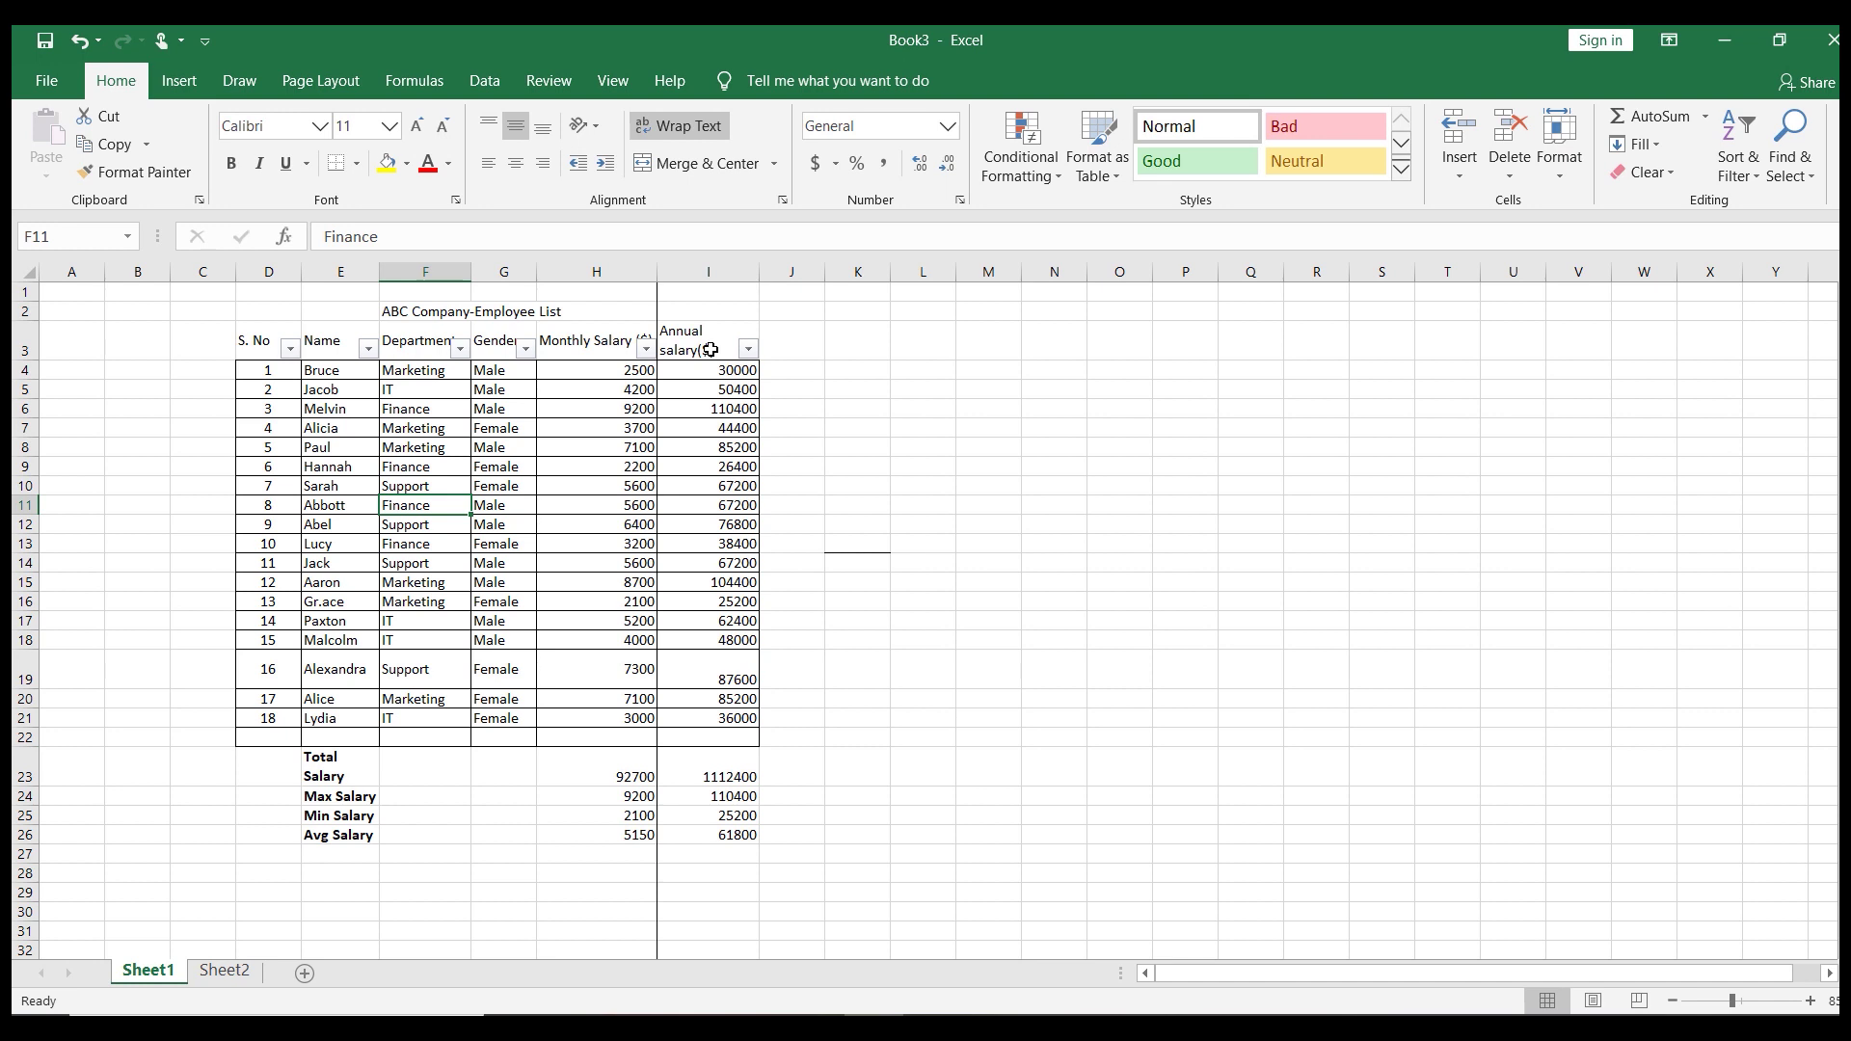
left_click(1082, 473)
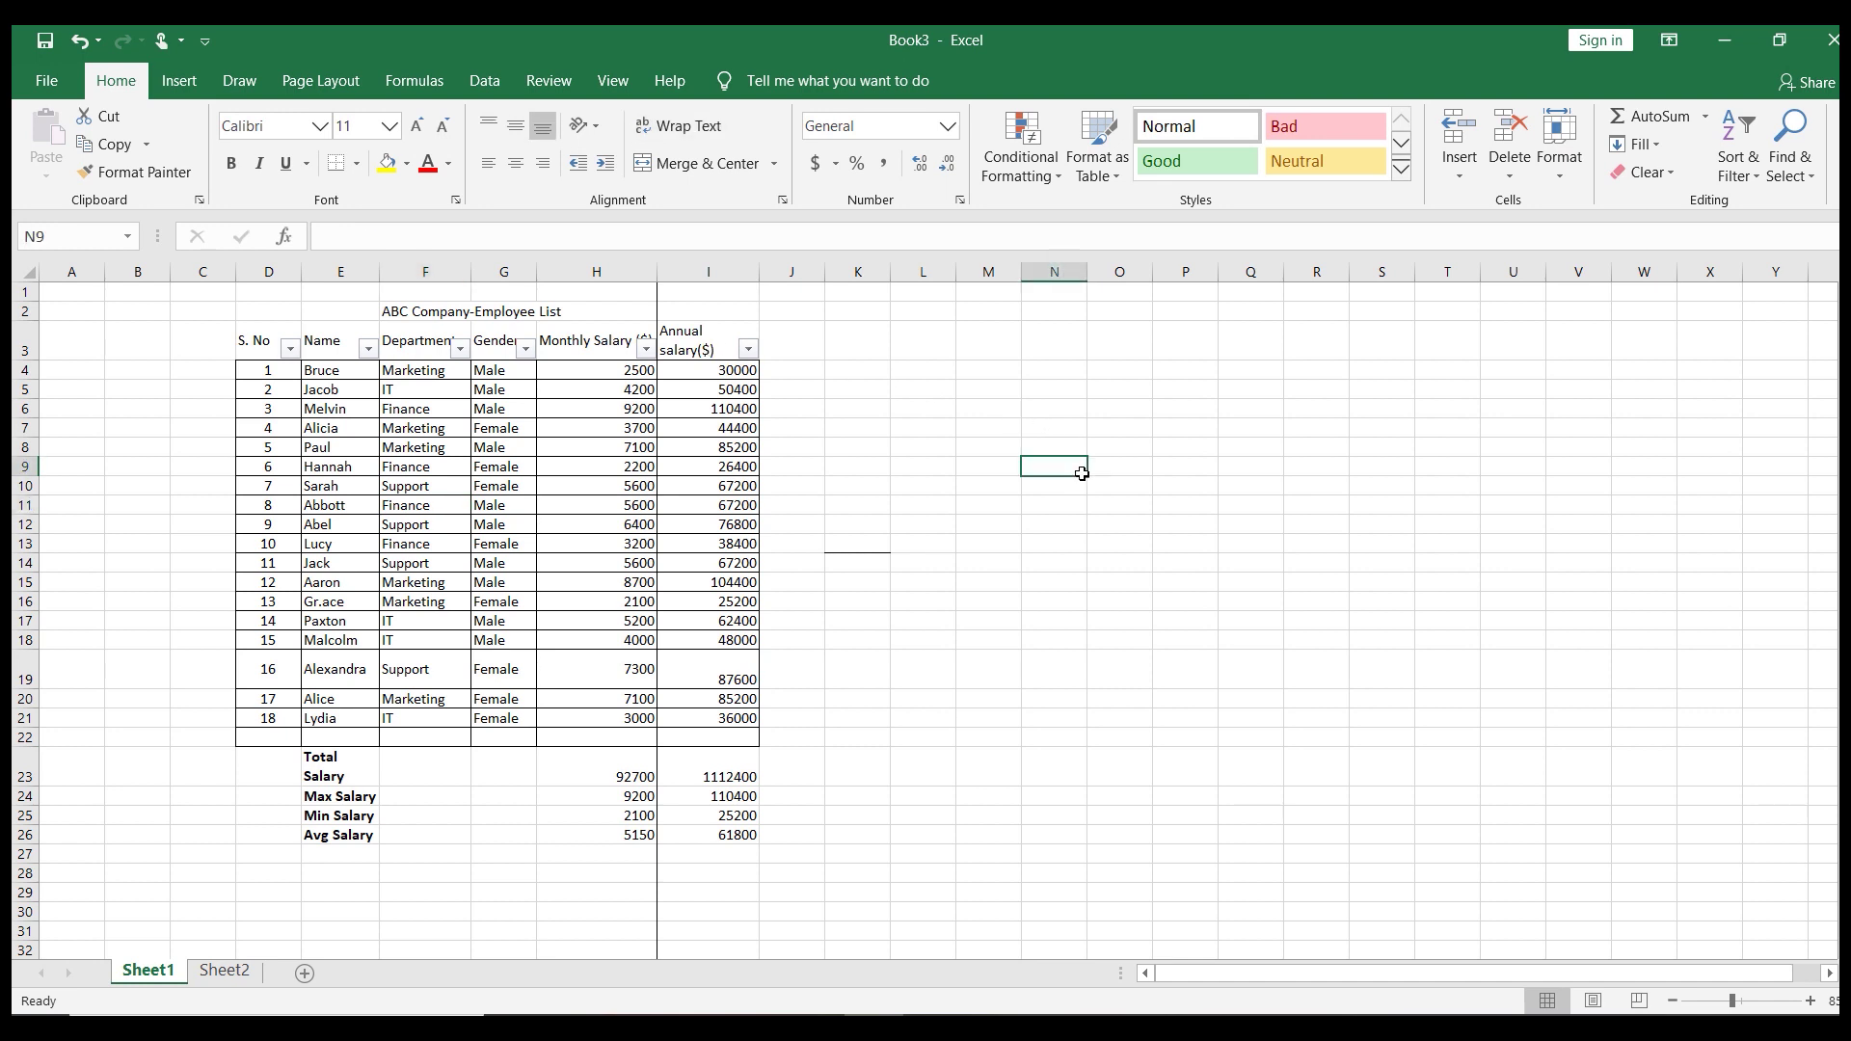
type("ctrl")
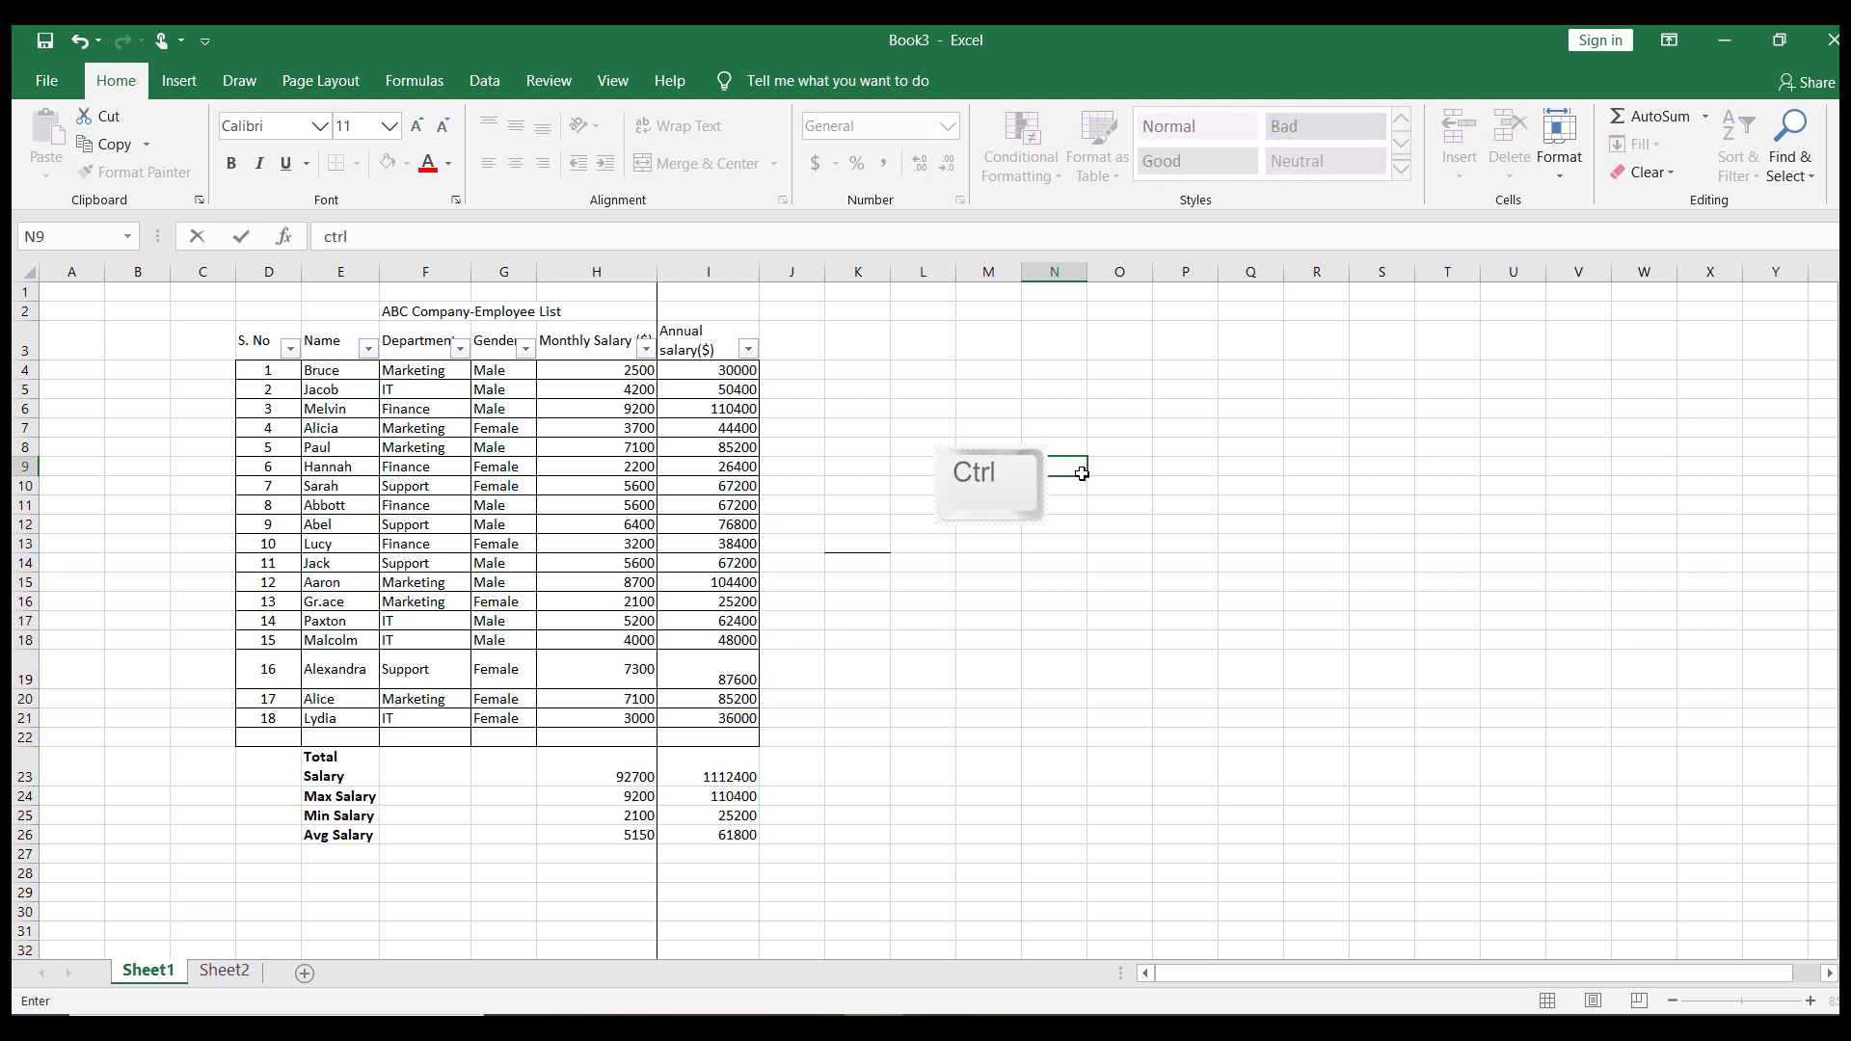
key("Tab")
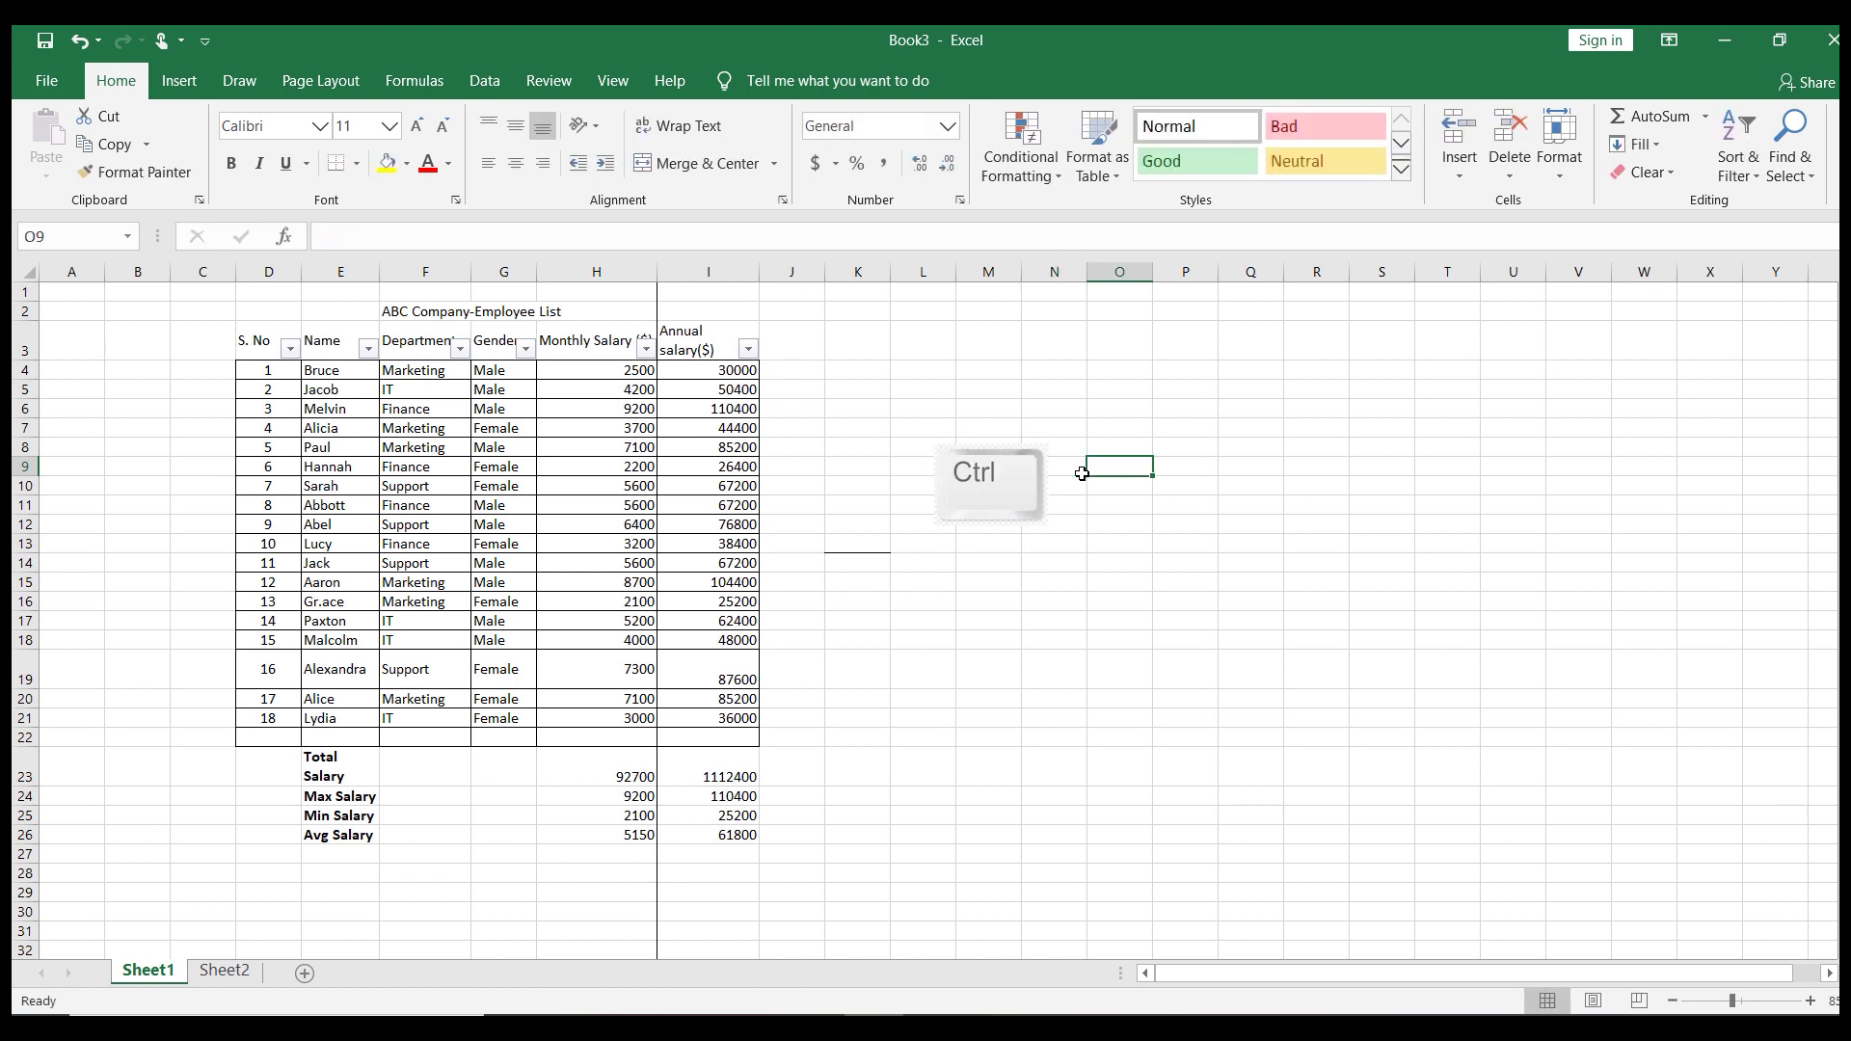
type("shift")
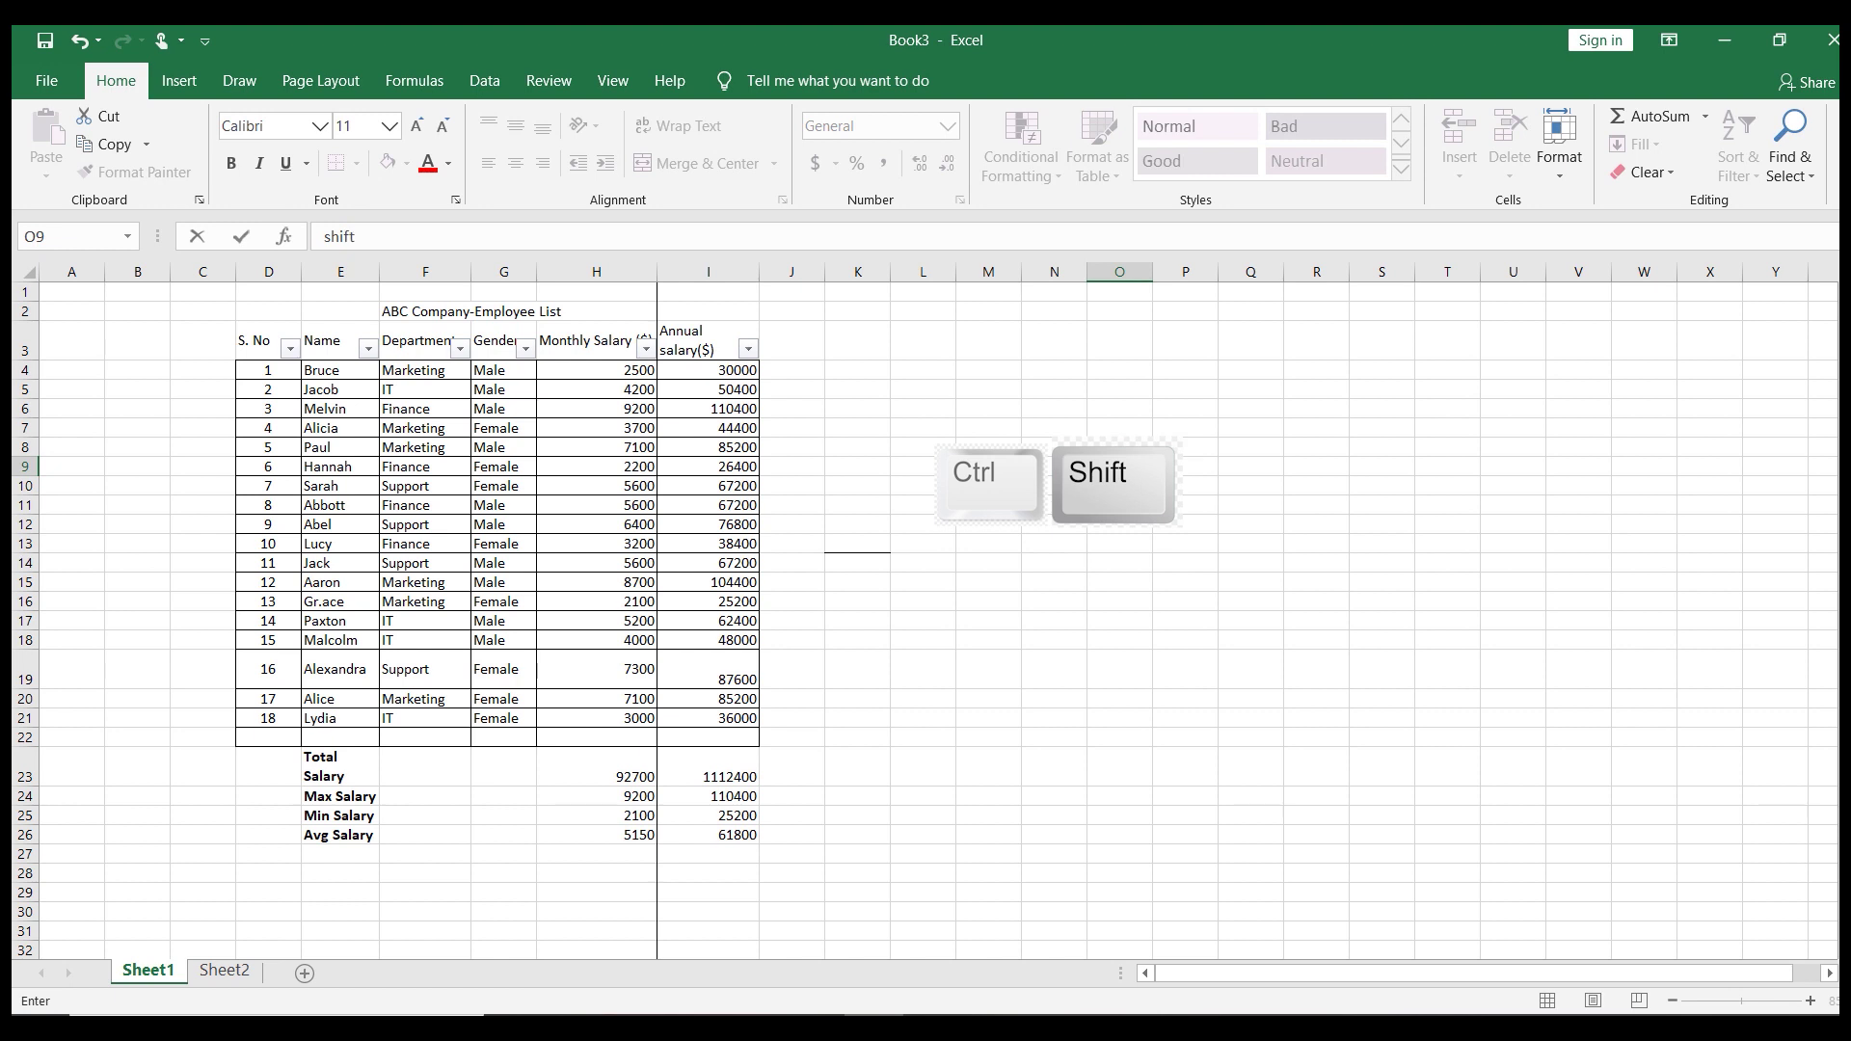
key("Tab")
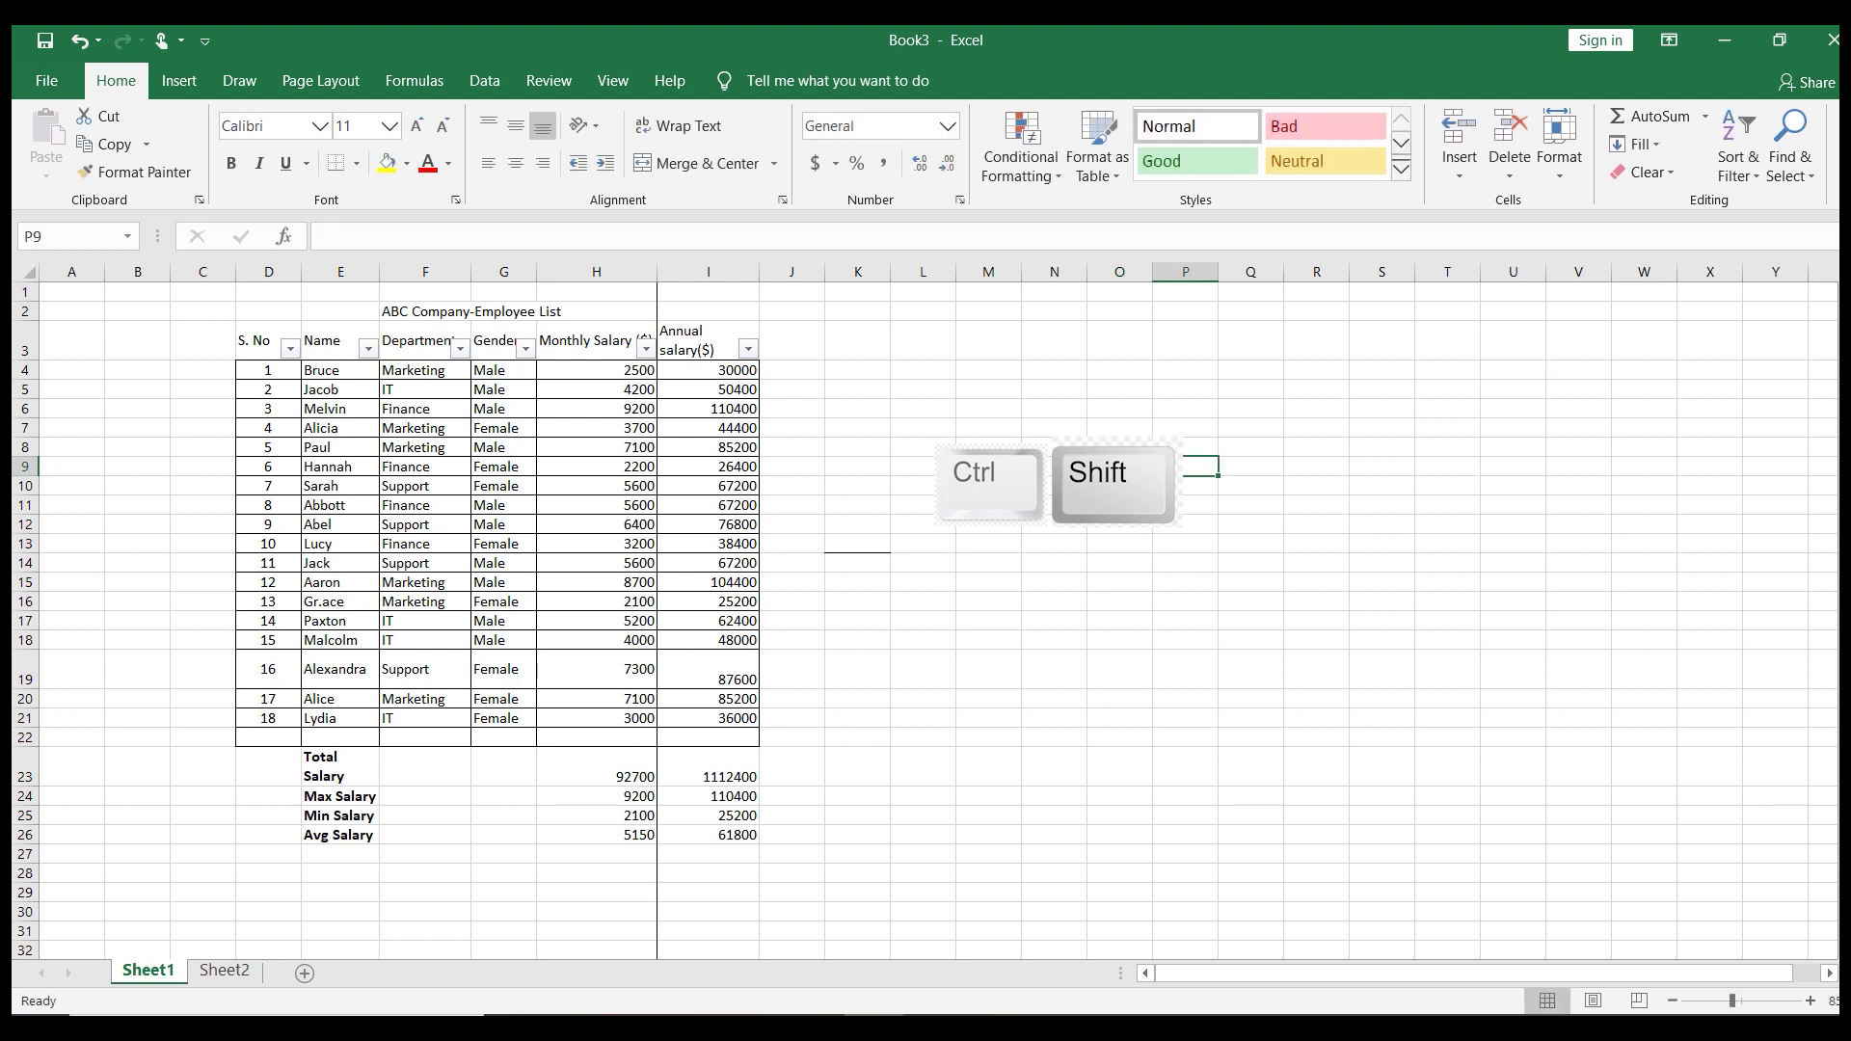
type("L")
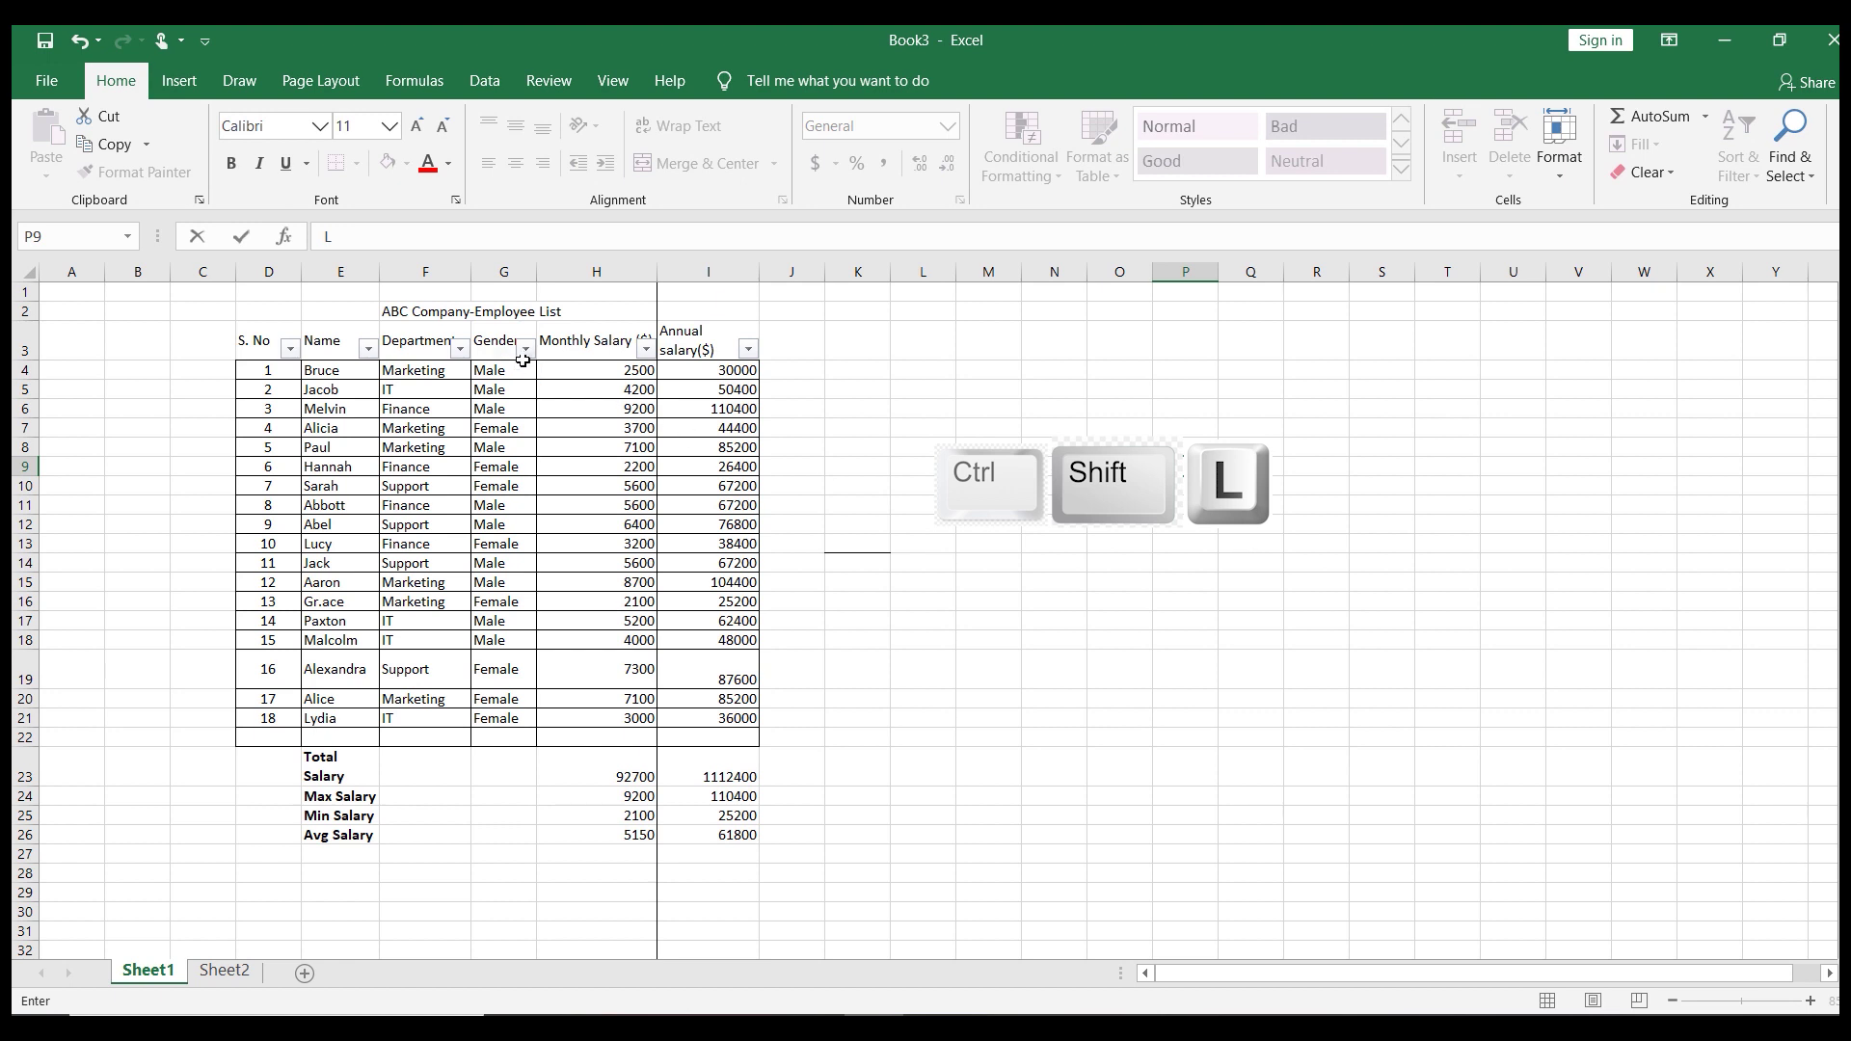
Filter Annual salary($) to values greater than 70000, leaving 6 of 18 records
left_click(749, 348)
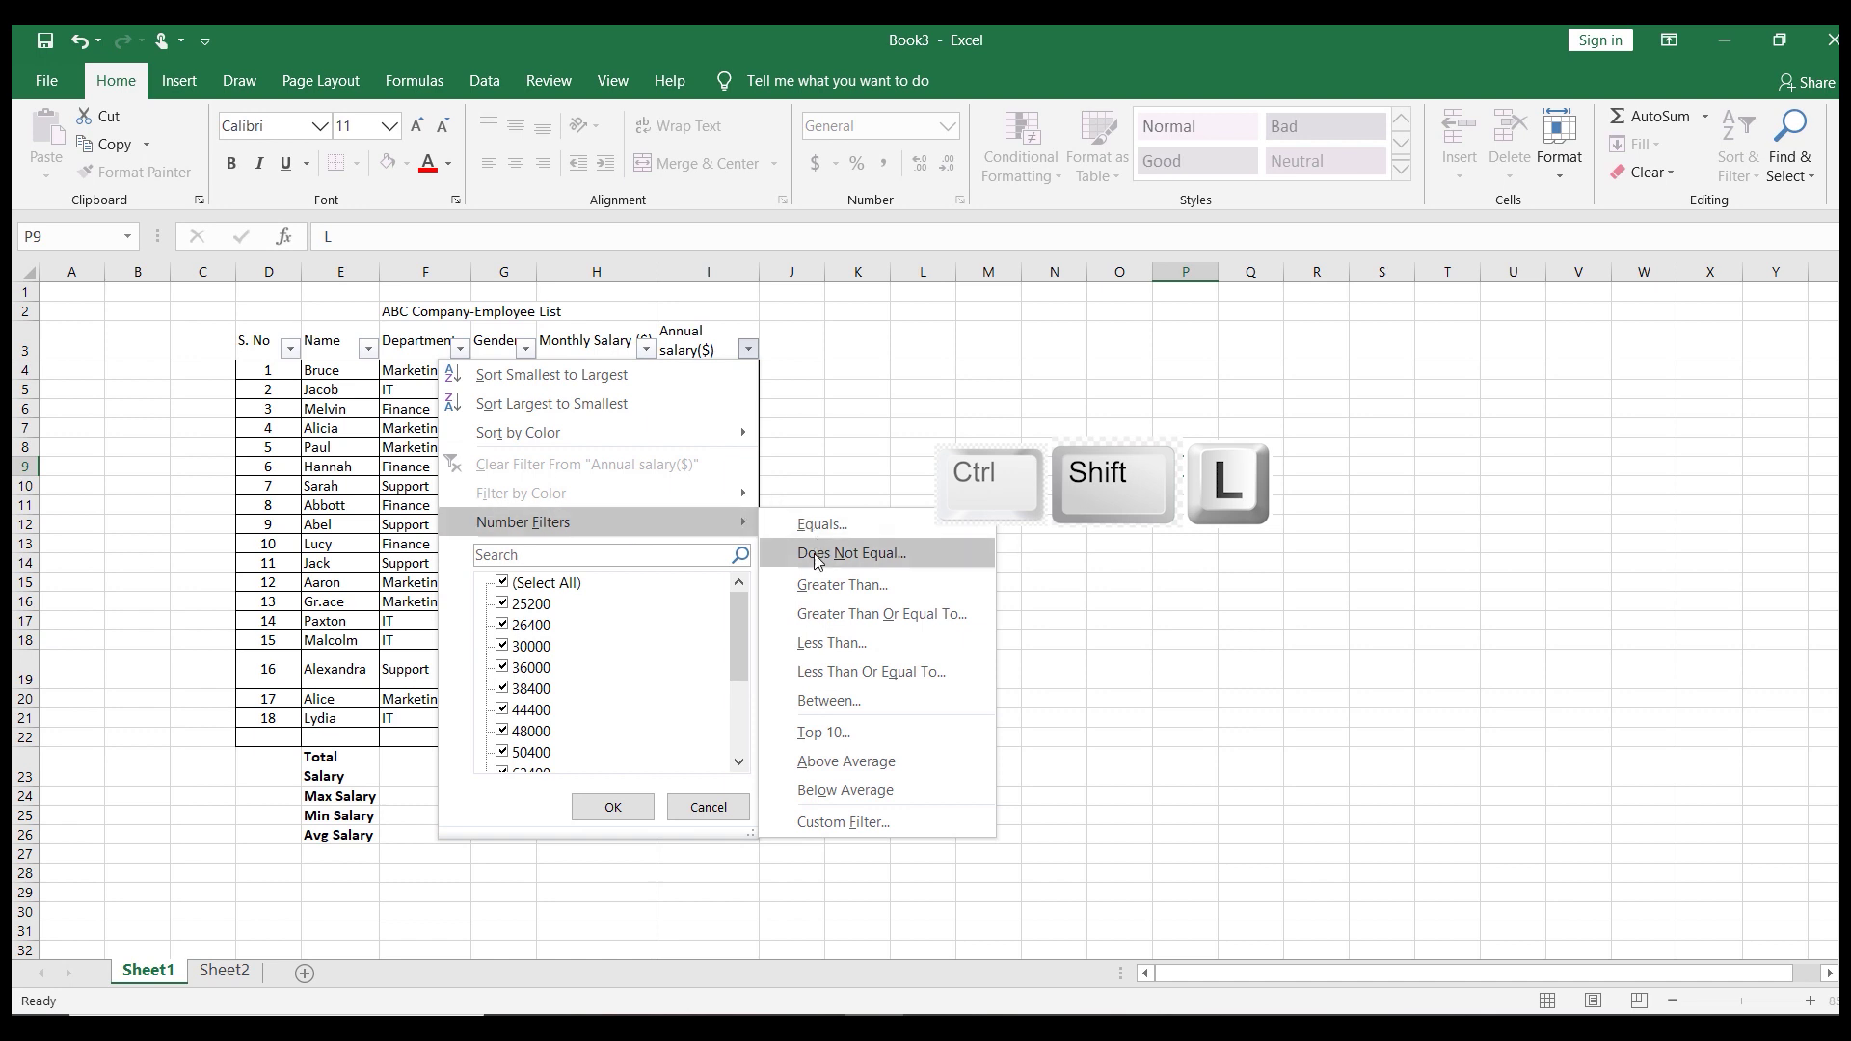
left_click(823, 588)
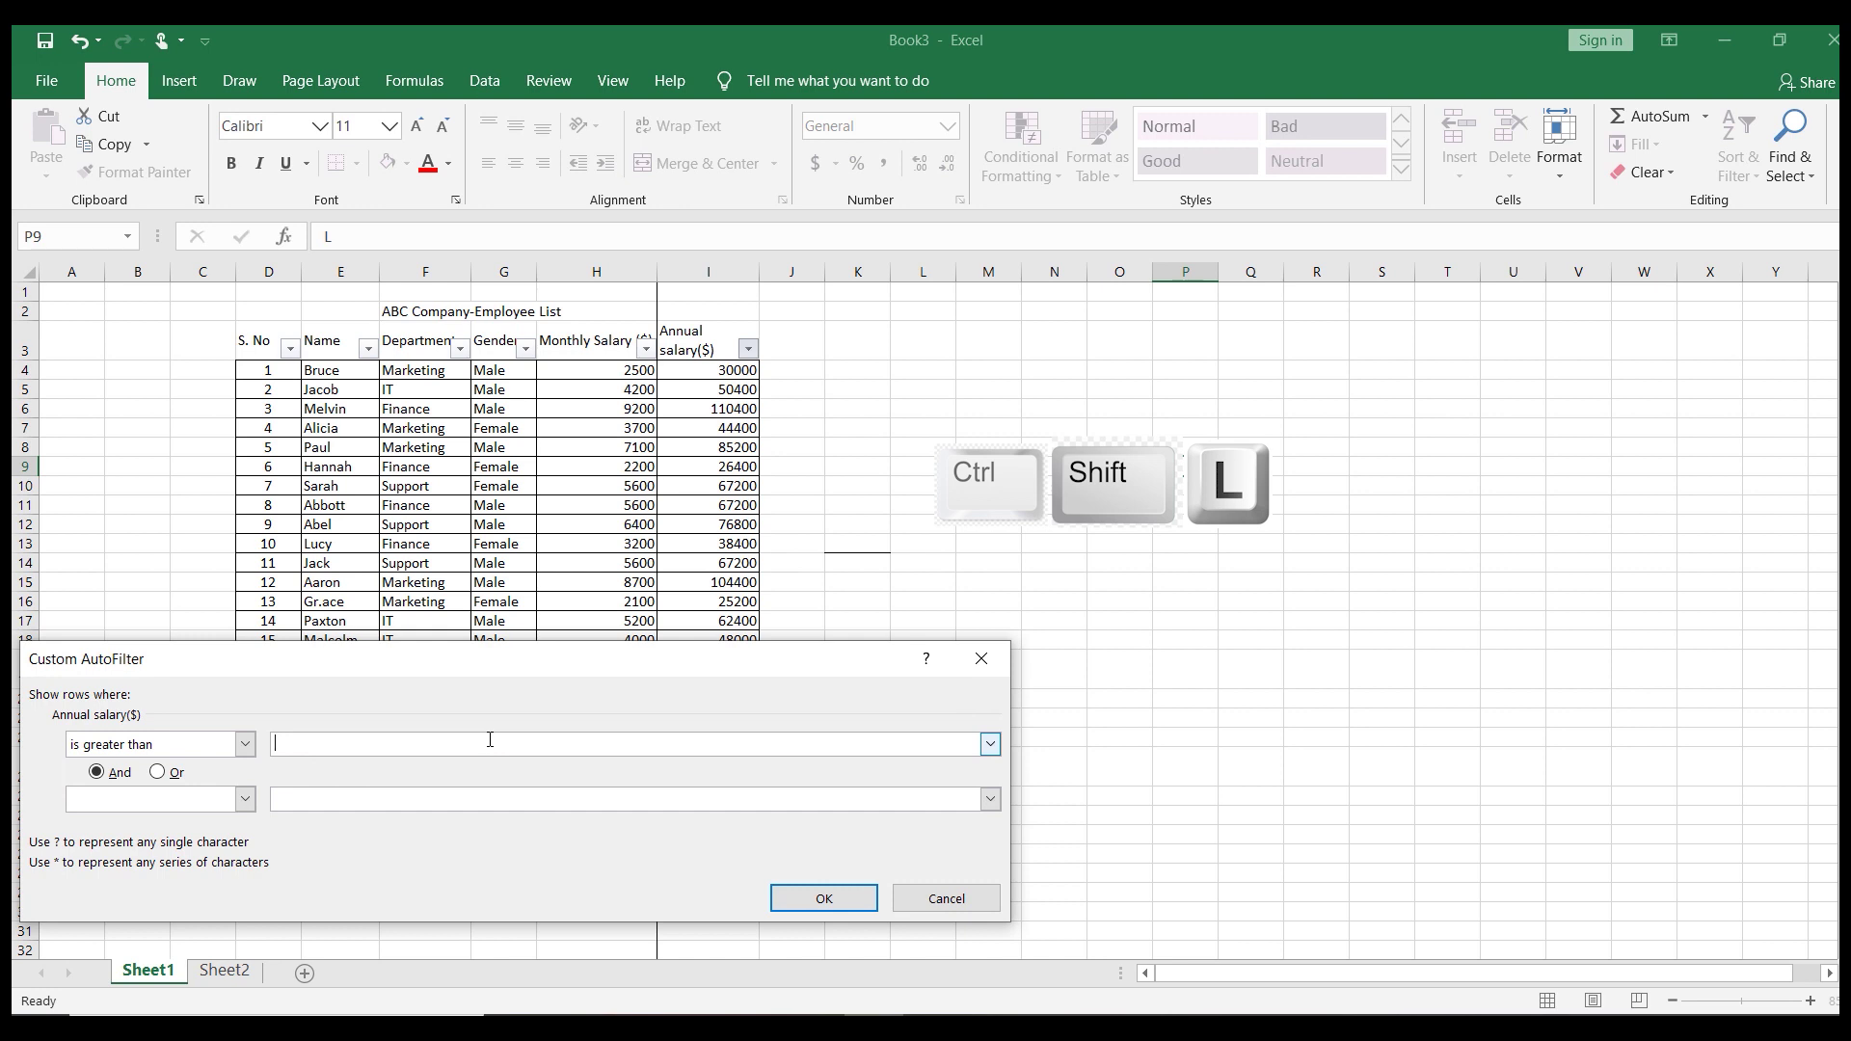
type("70000")
left_click(781, 900)
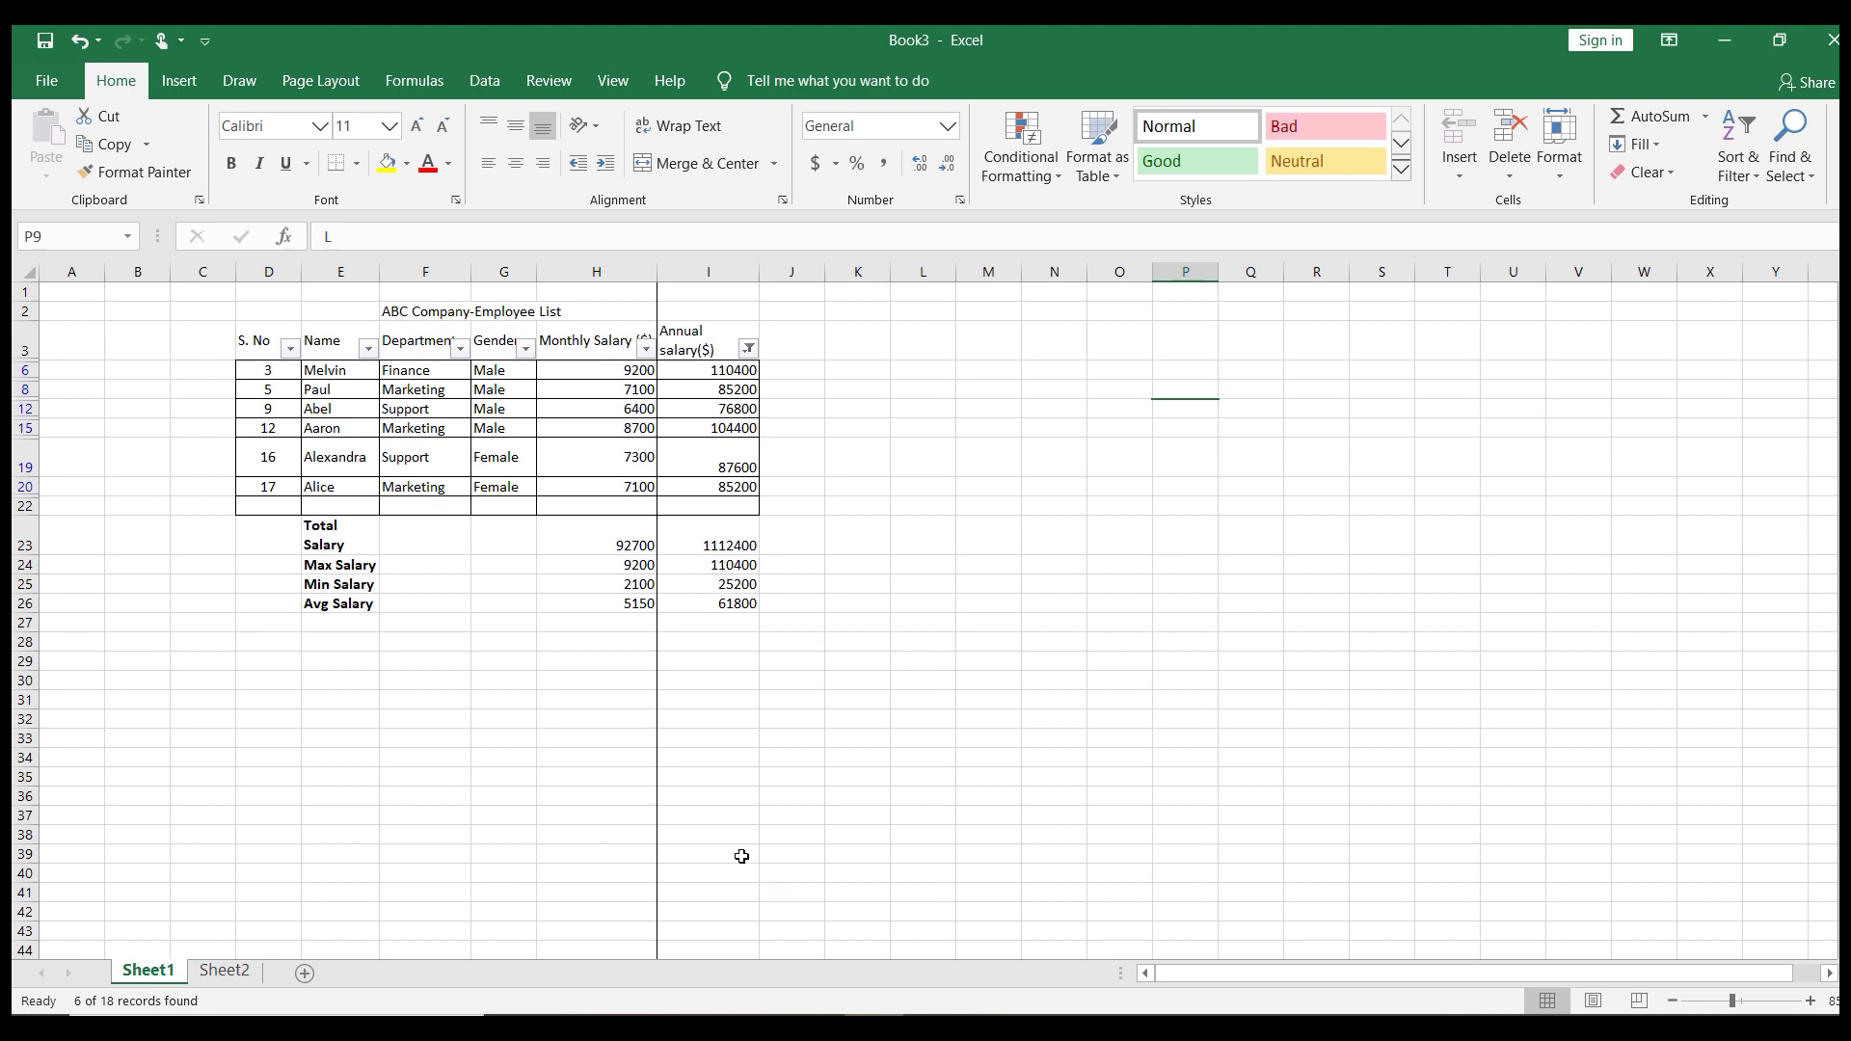
left_click(455, 446)
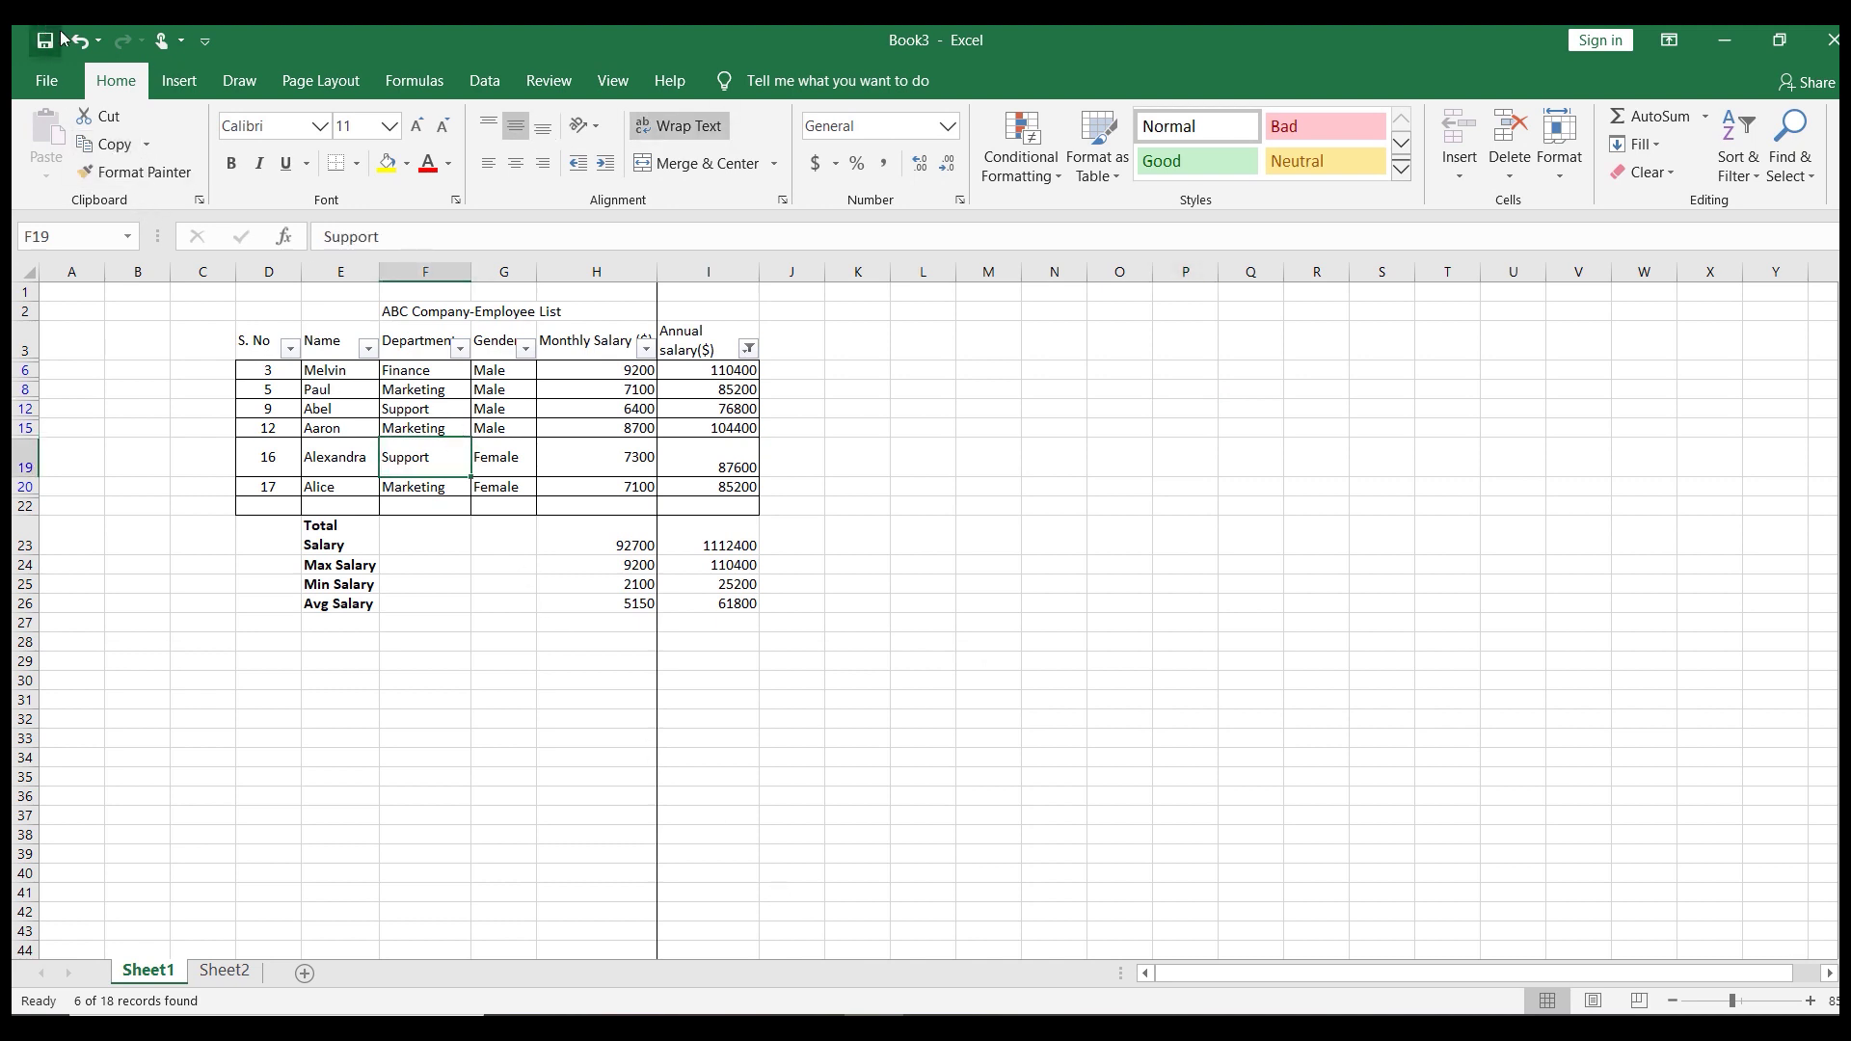
Undo the salary filter, remove the header filter arrows, and start a table with Ctrl+T
left_click(79, 43)
left_click(438, 485)
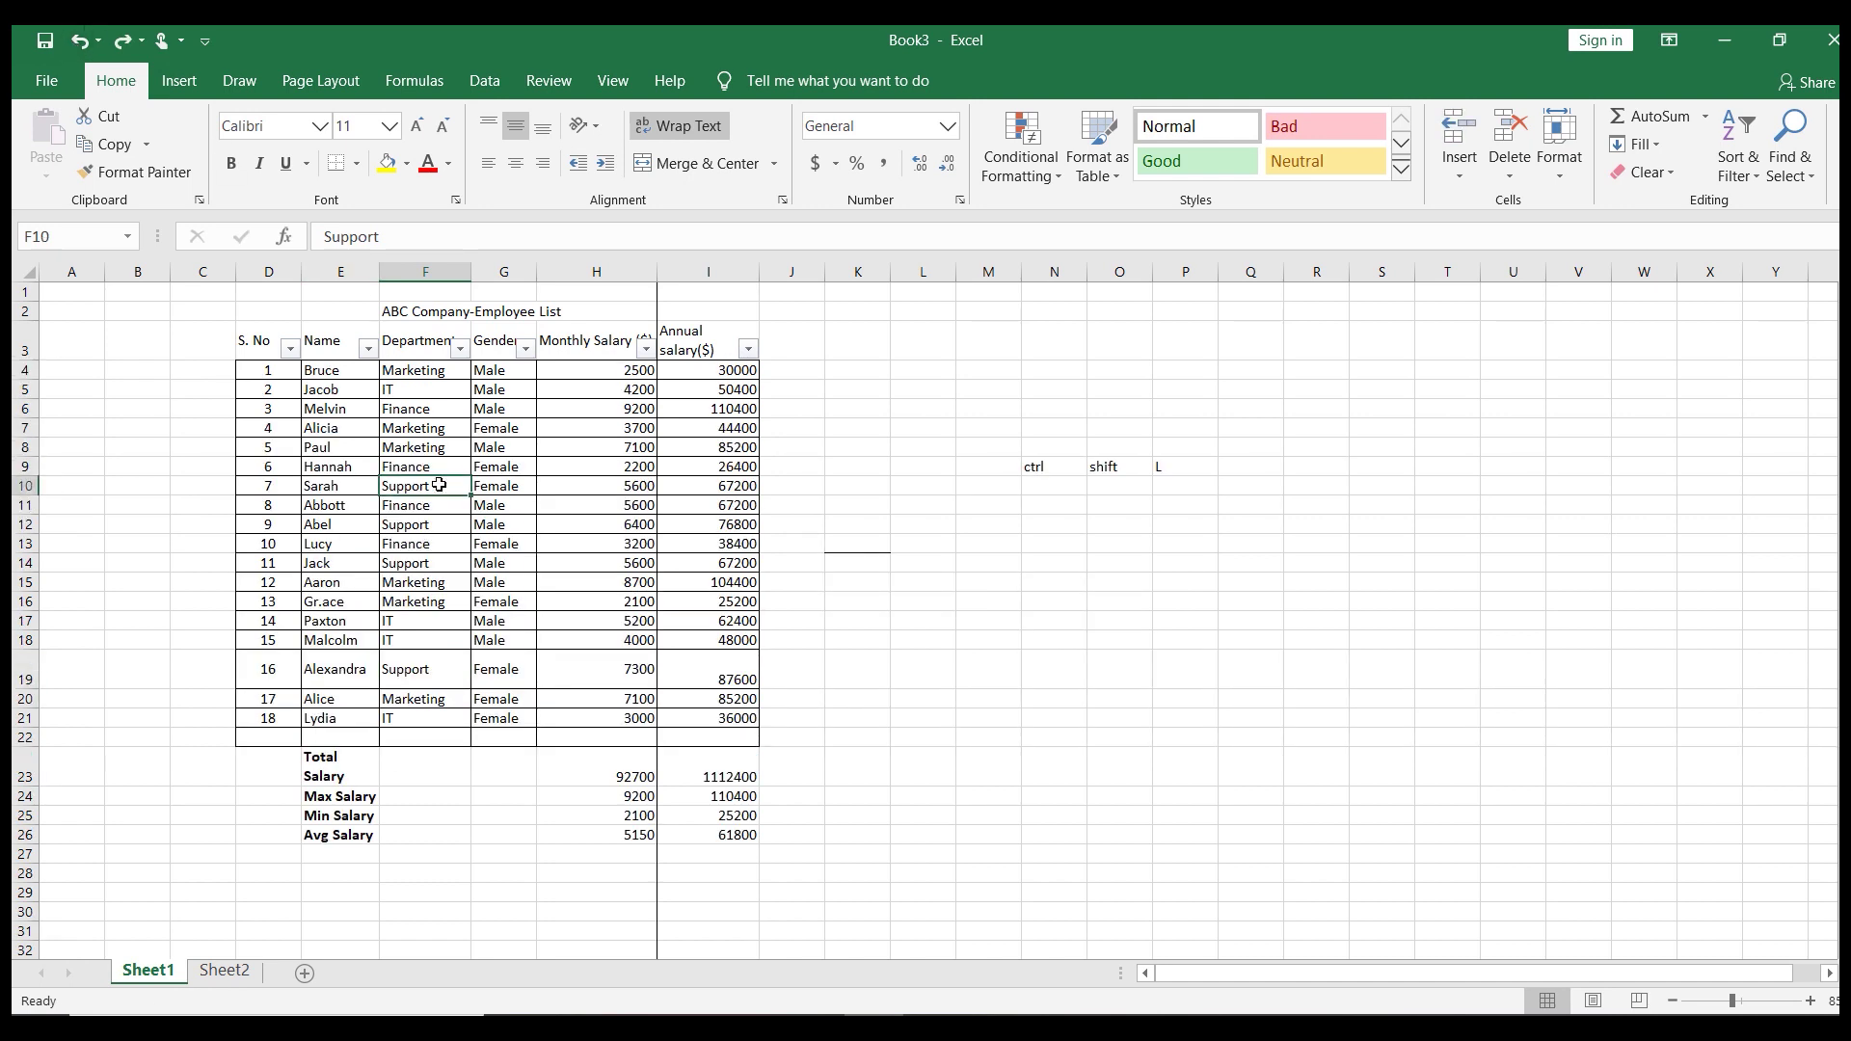
key("ctrl+shift+l")
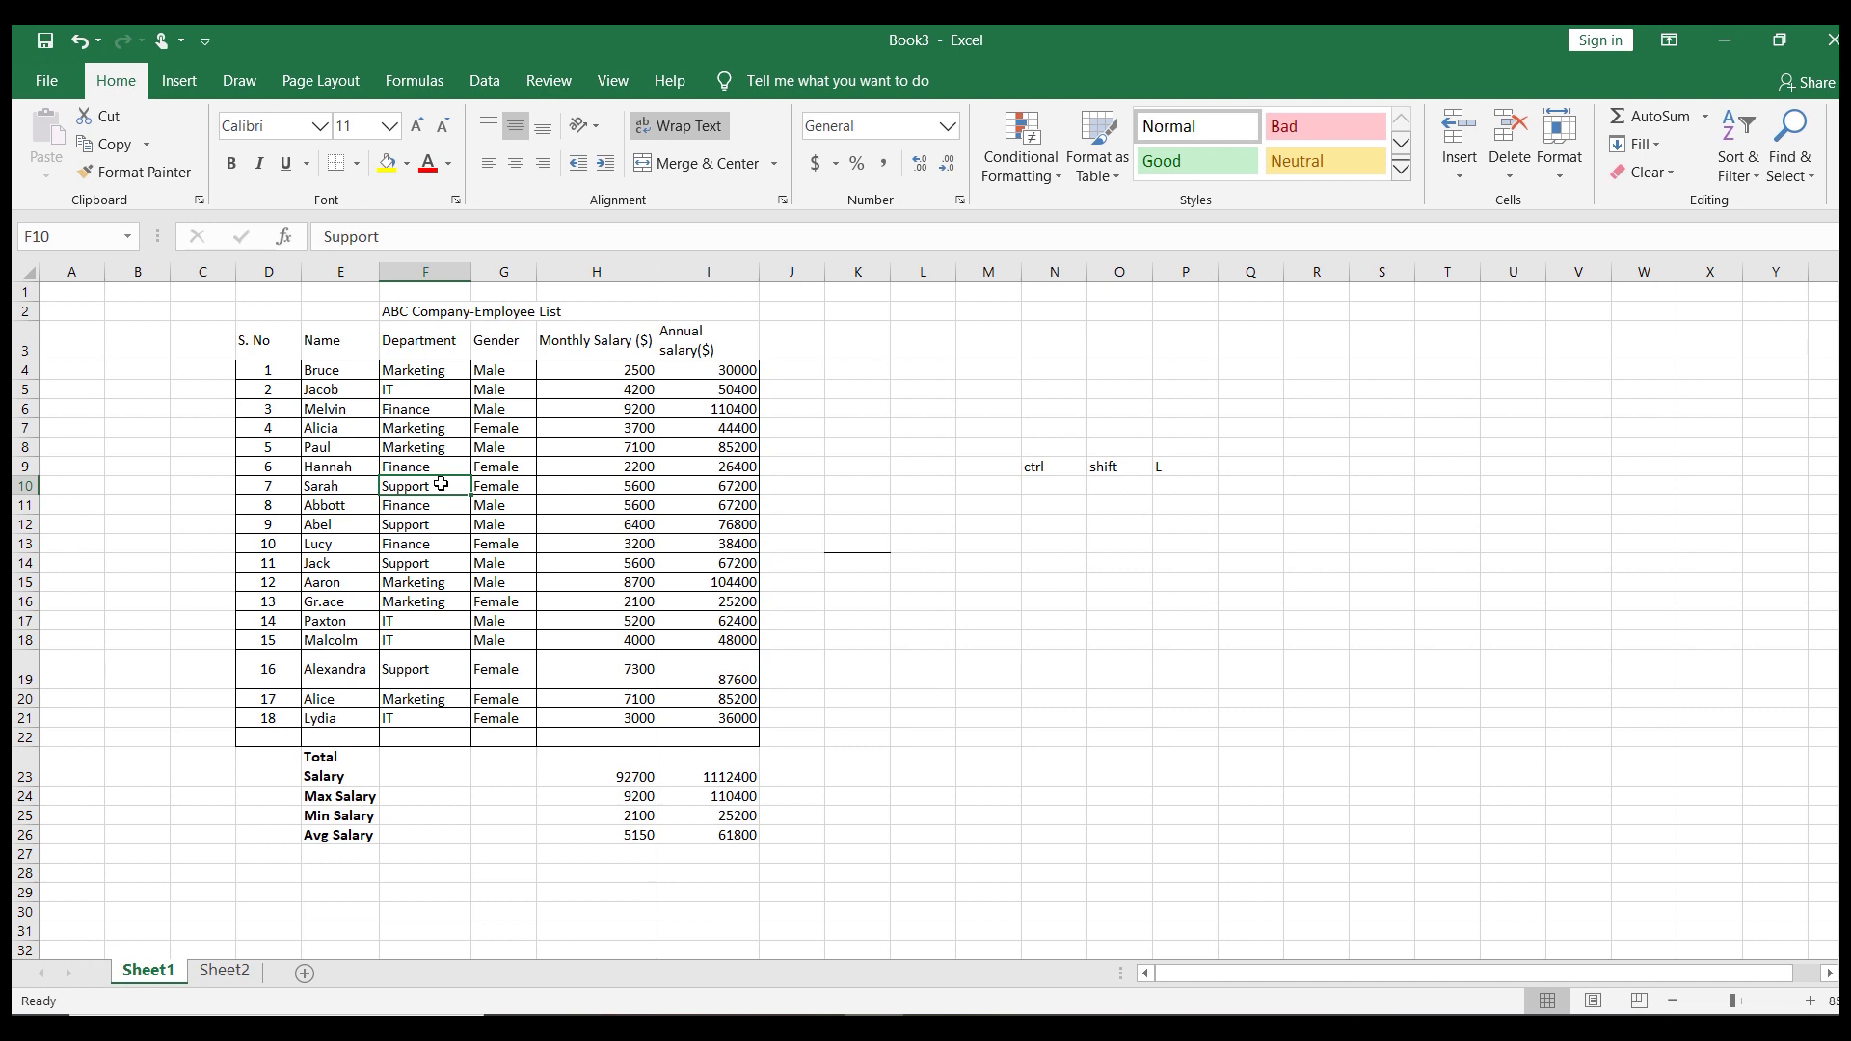
key("ctrl+t")
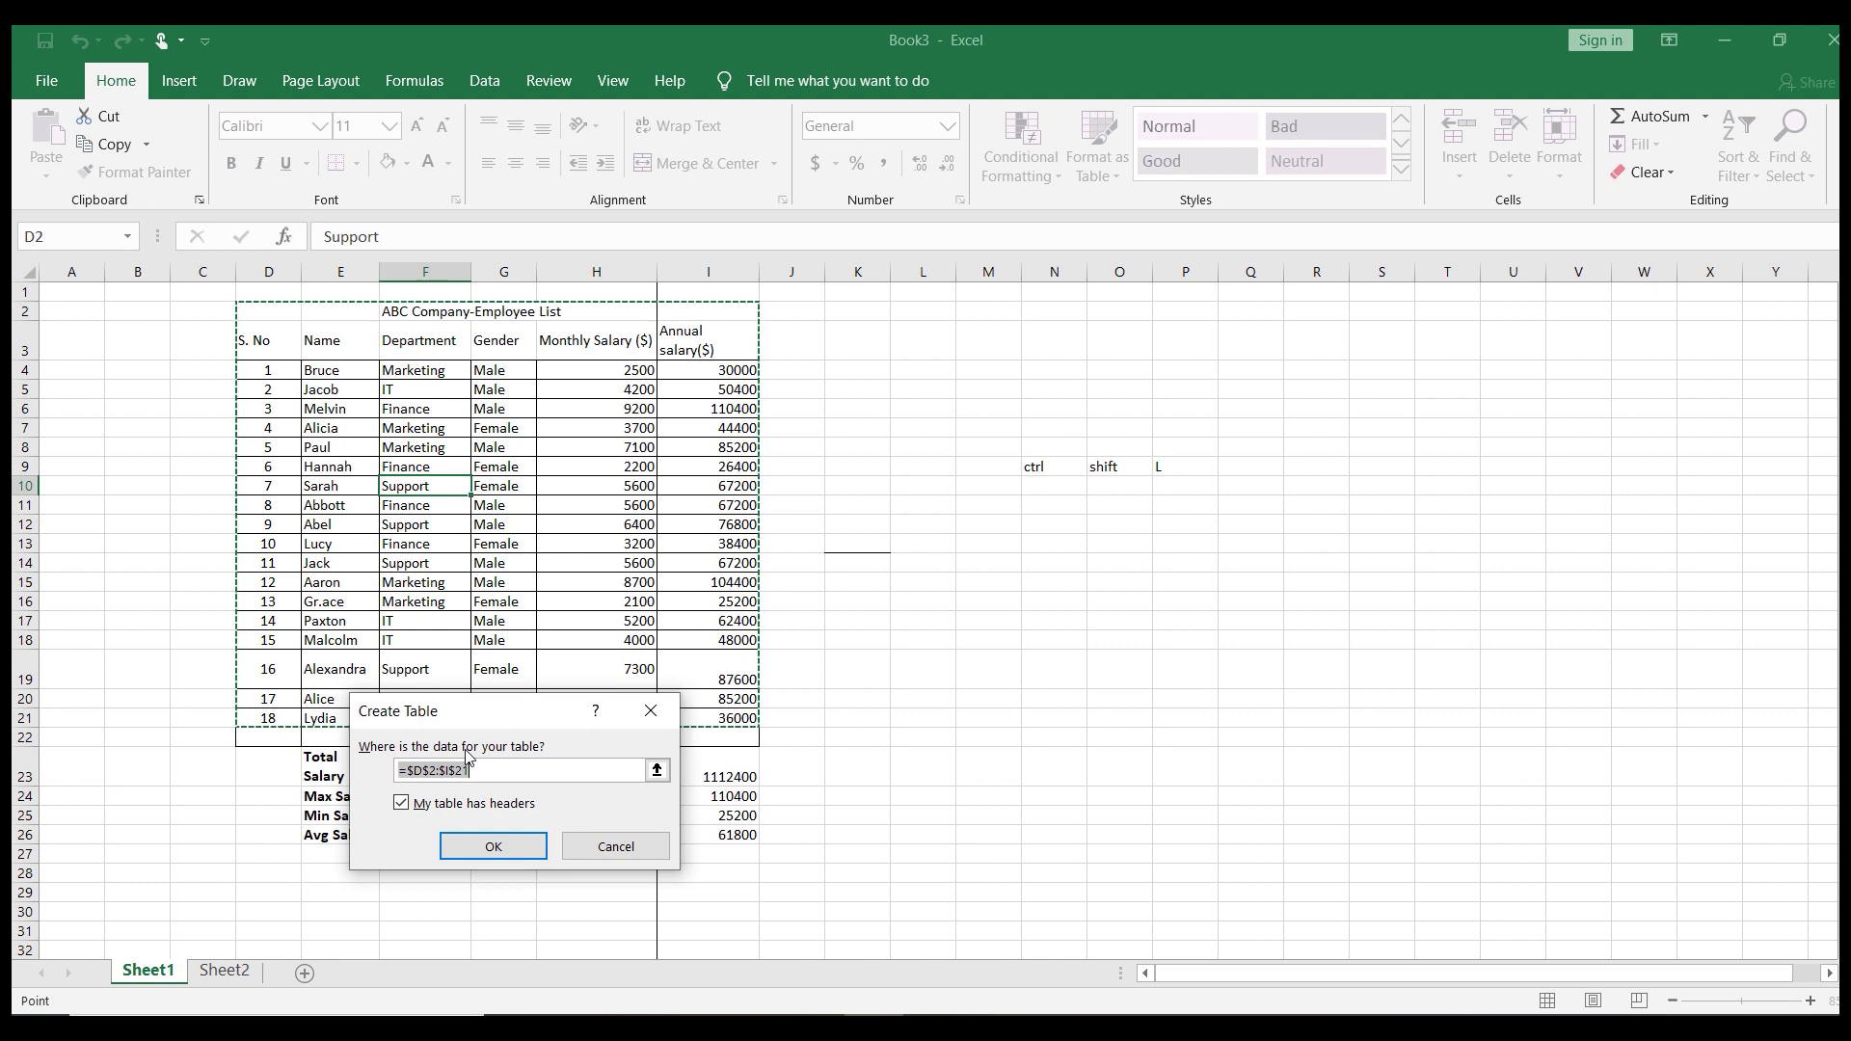
Confirm the table for =$D$2:$I$21 with headers, creating banded Table1
left_click(490, 848)
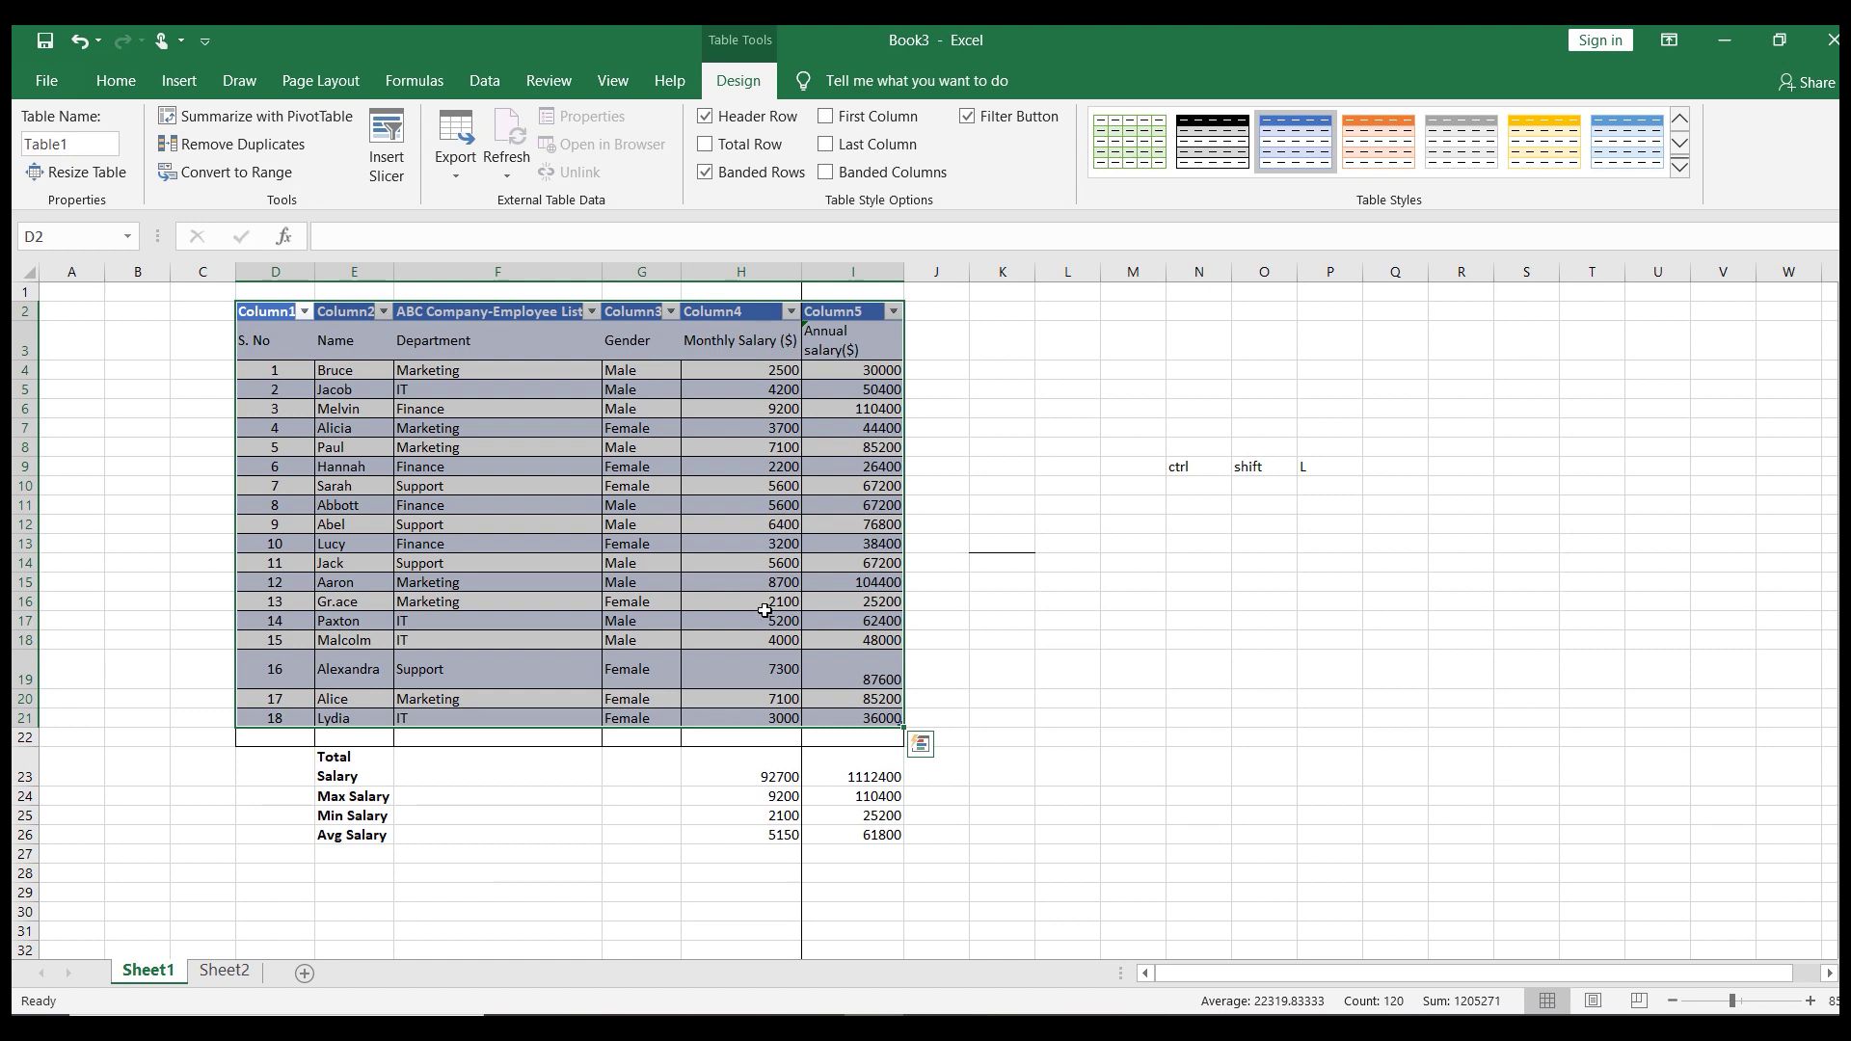
left_click(1193, 508)
type("ctrl")
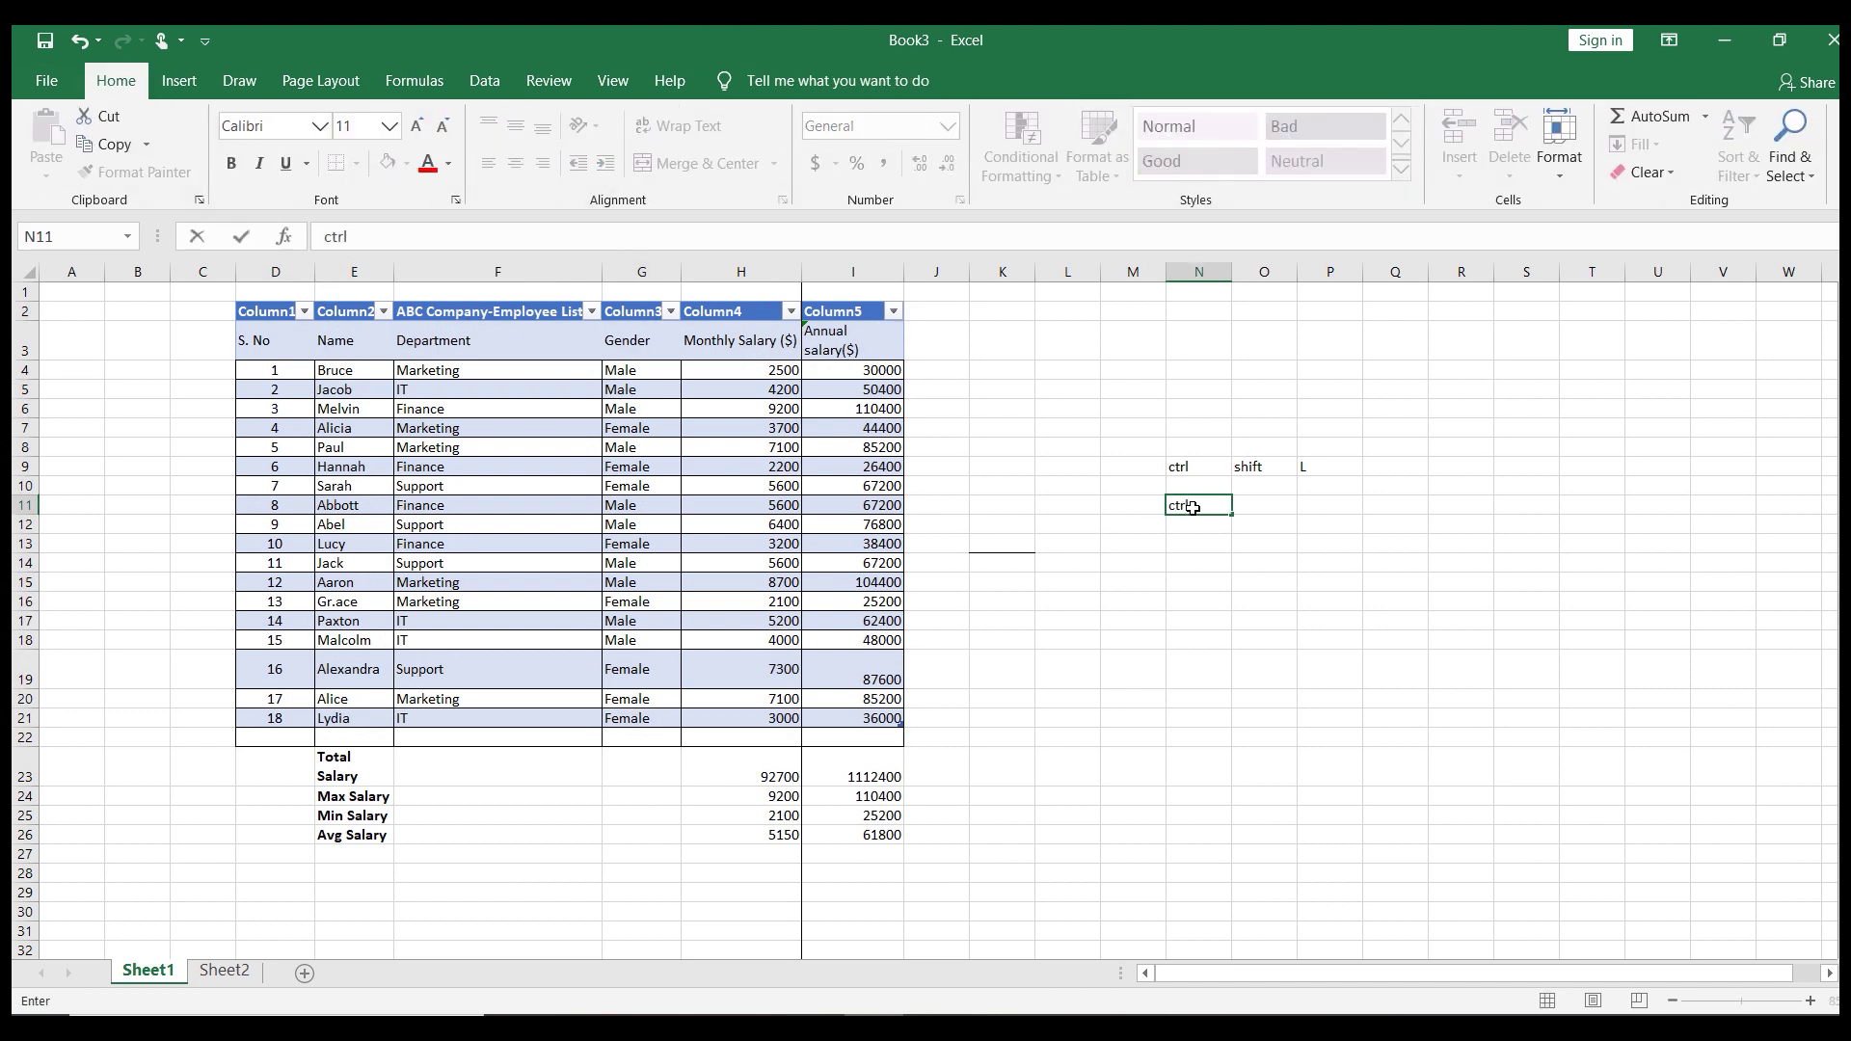
left_click(1253, 505)
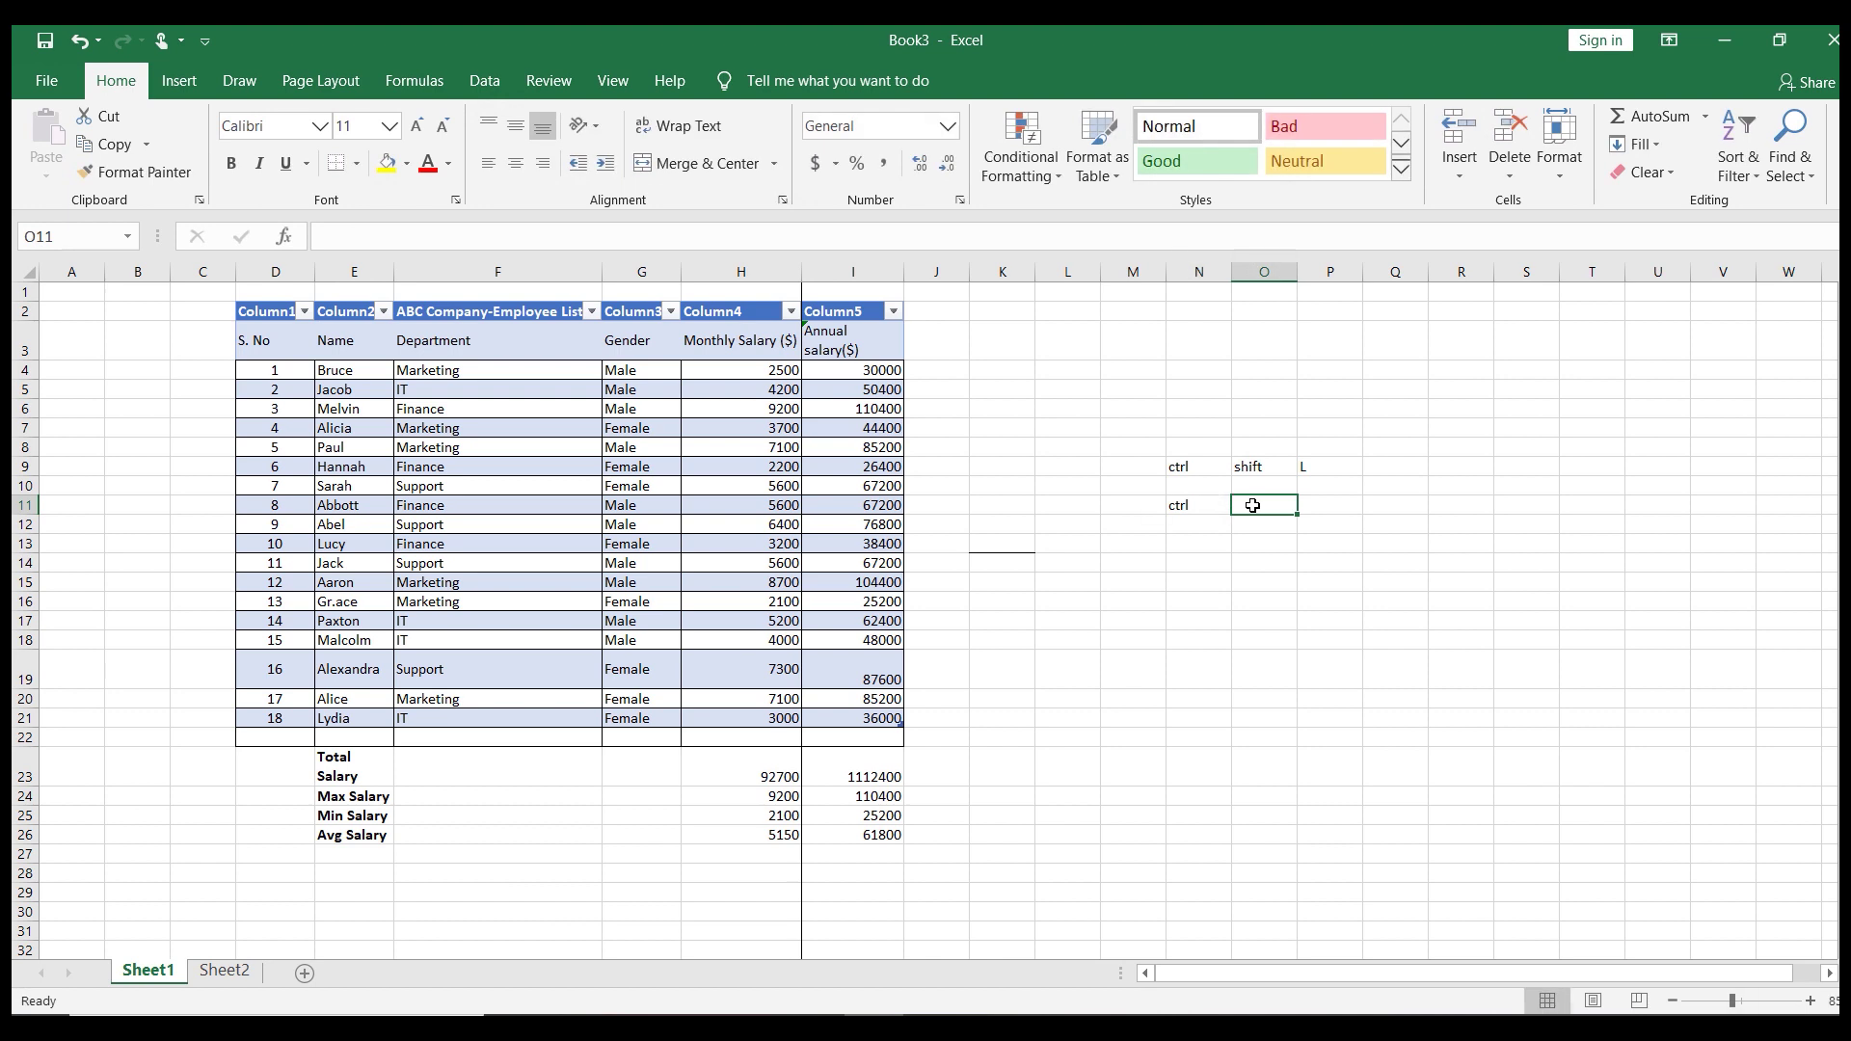
type("T")
left_click(1307, 542)
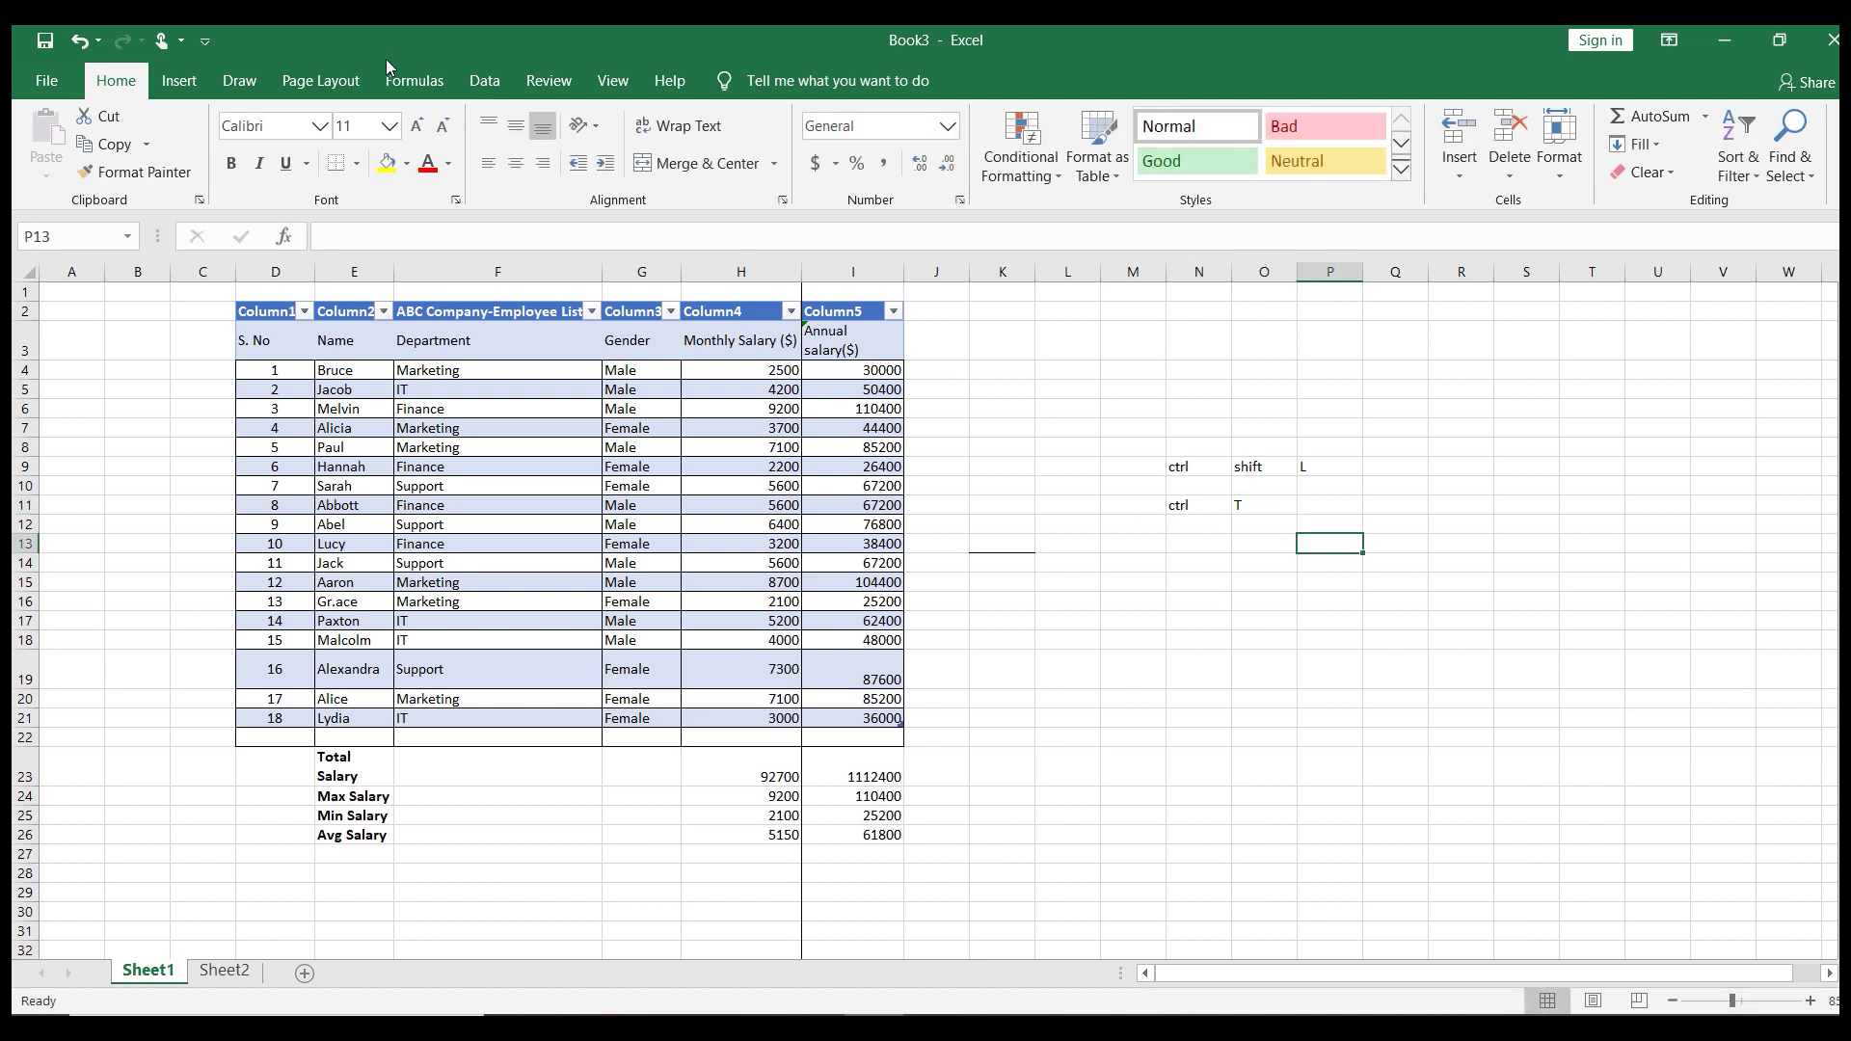
left_click(79, 41)
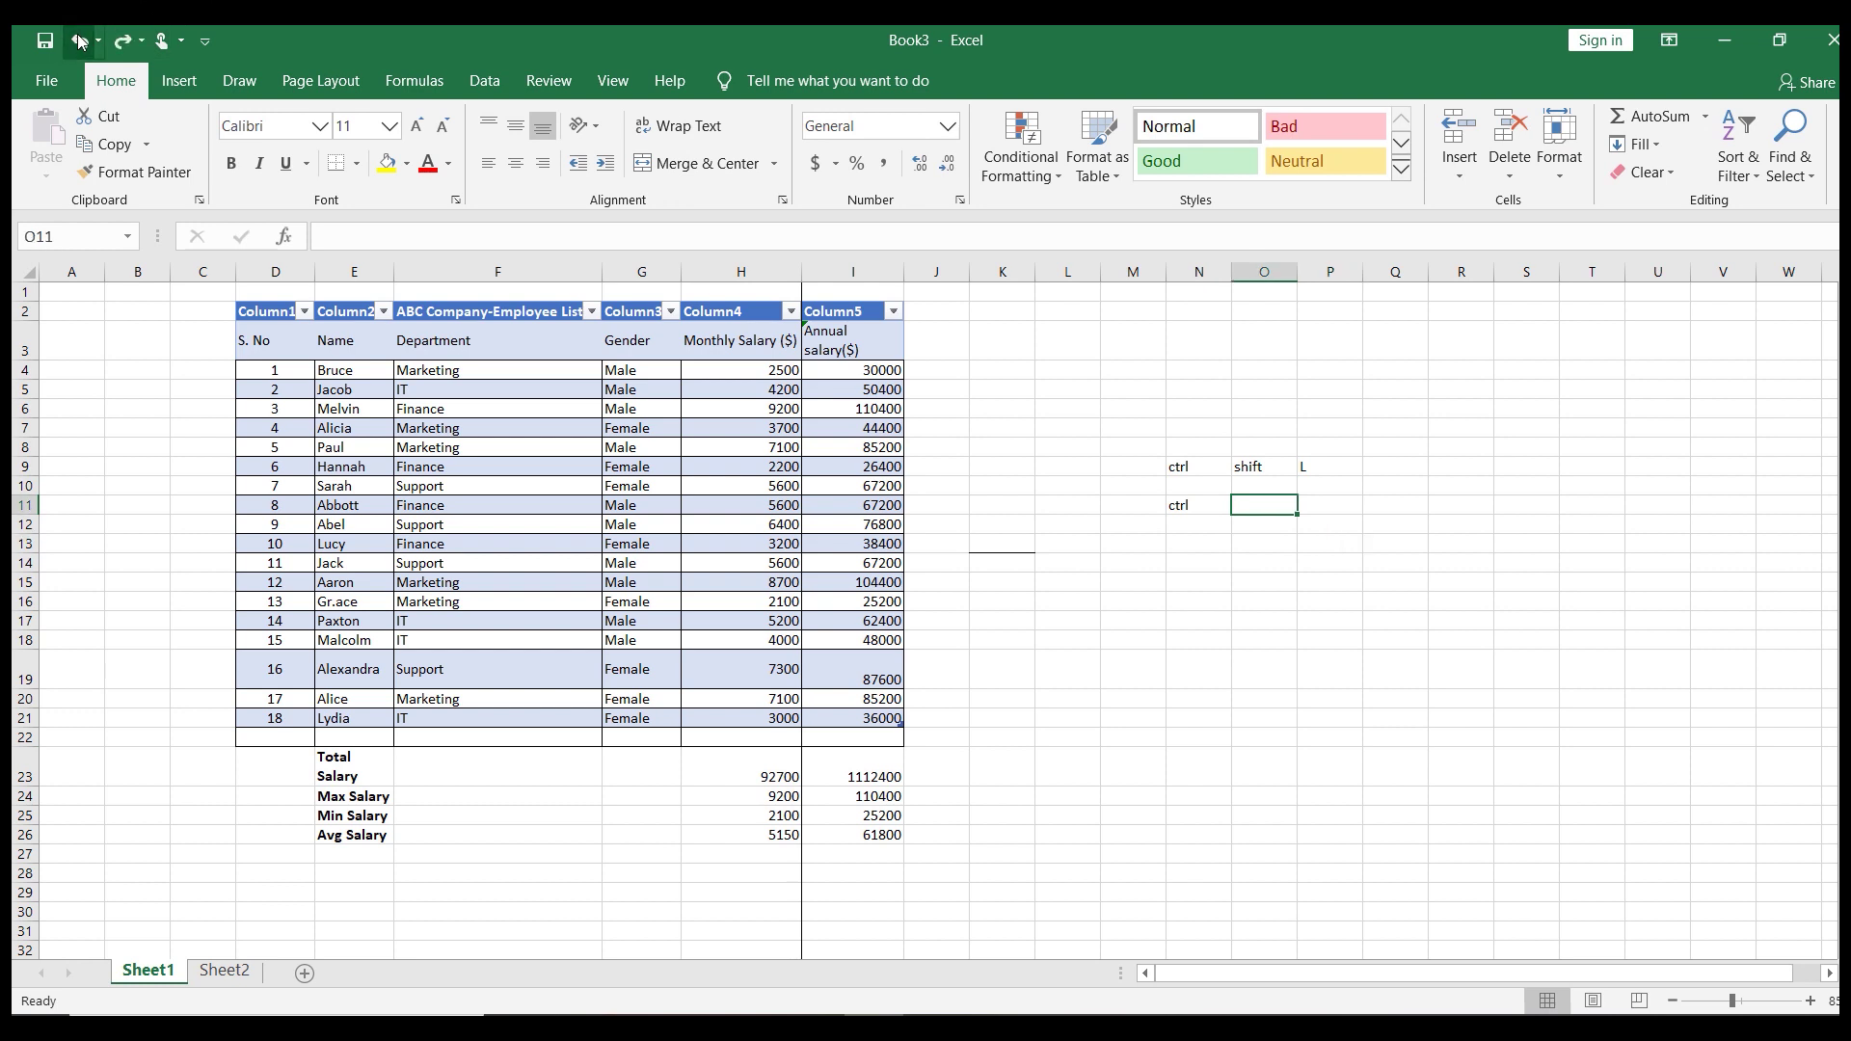
left_click(79, 40)
left_click(79, 41)
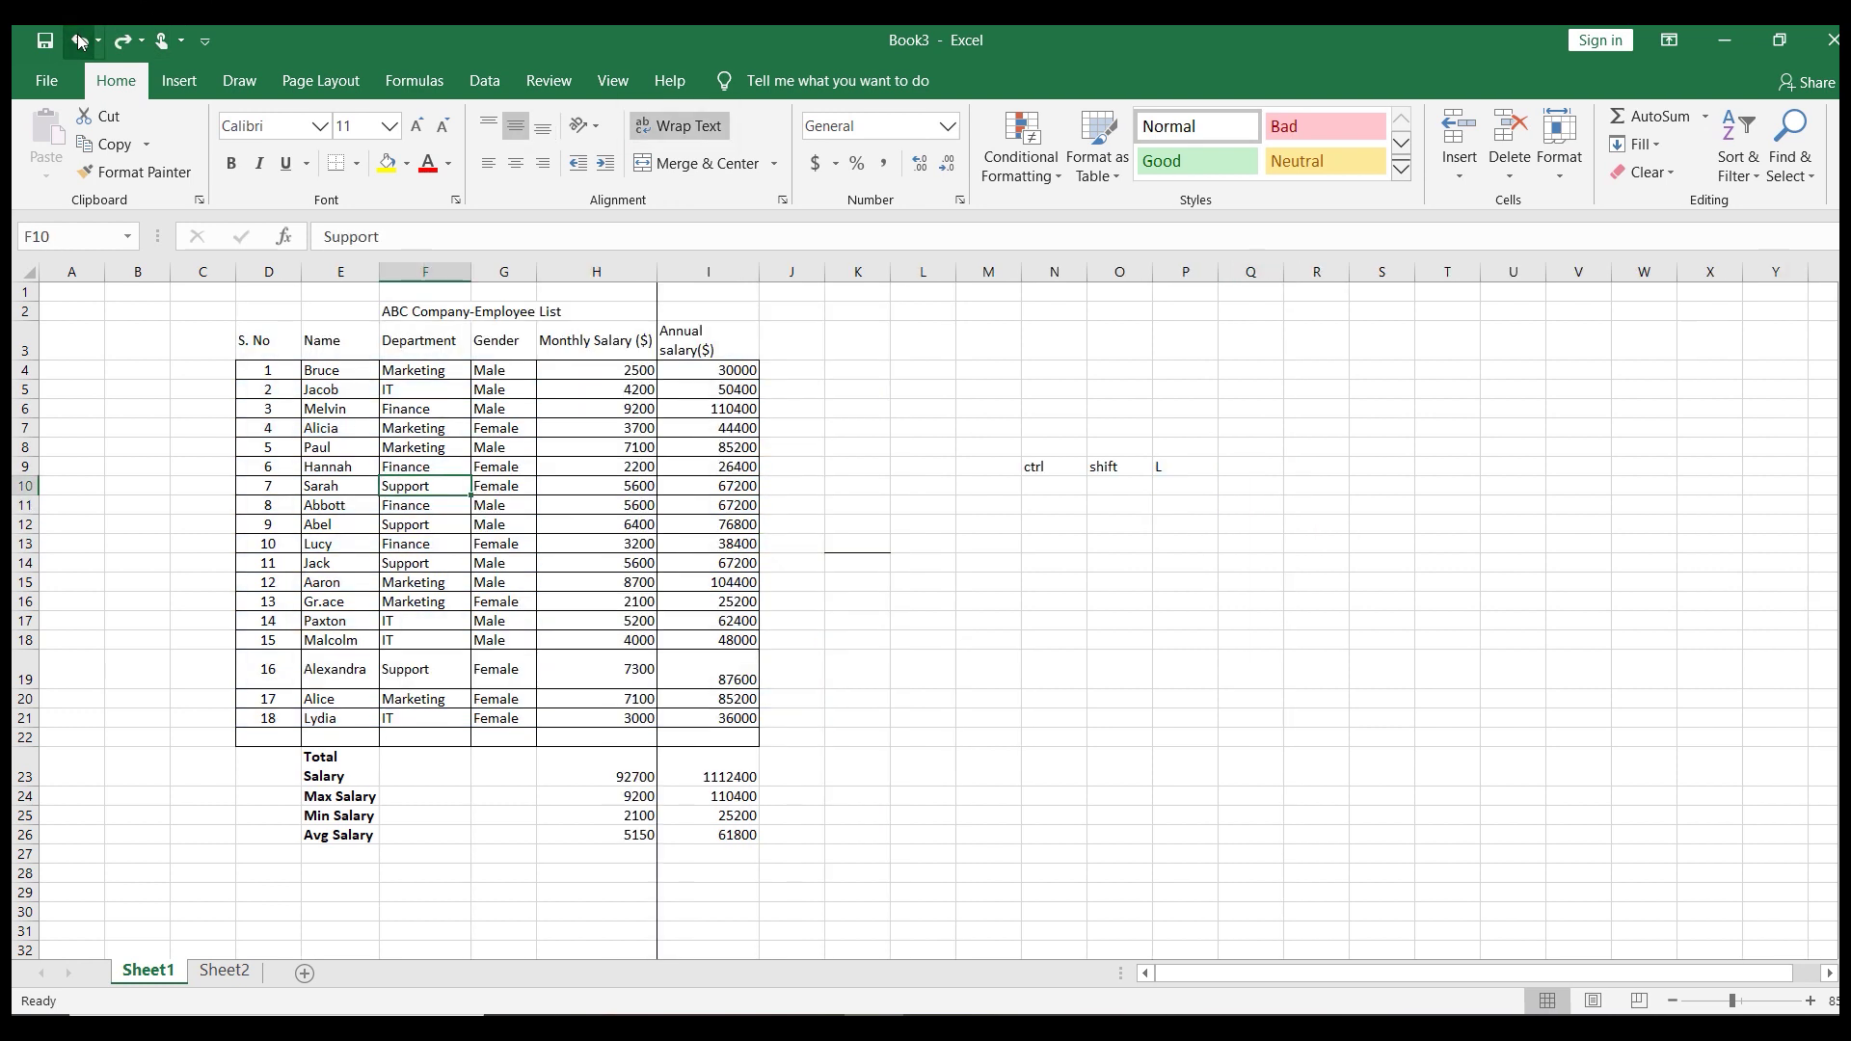
left_click(1048, 507)
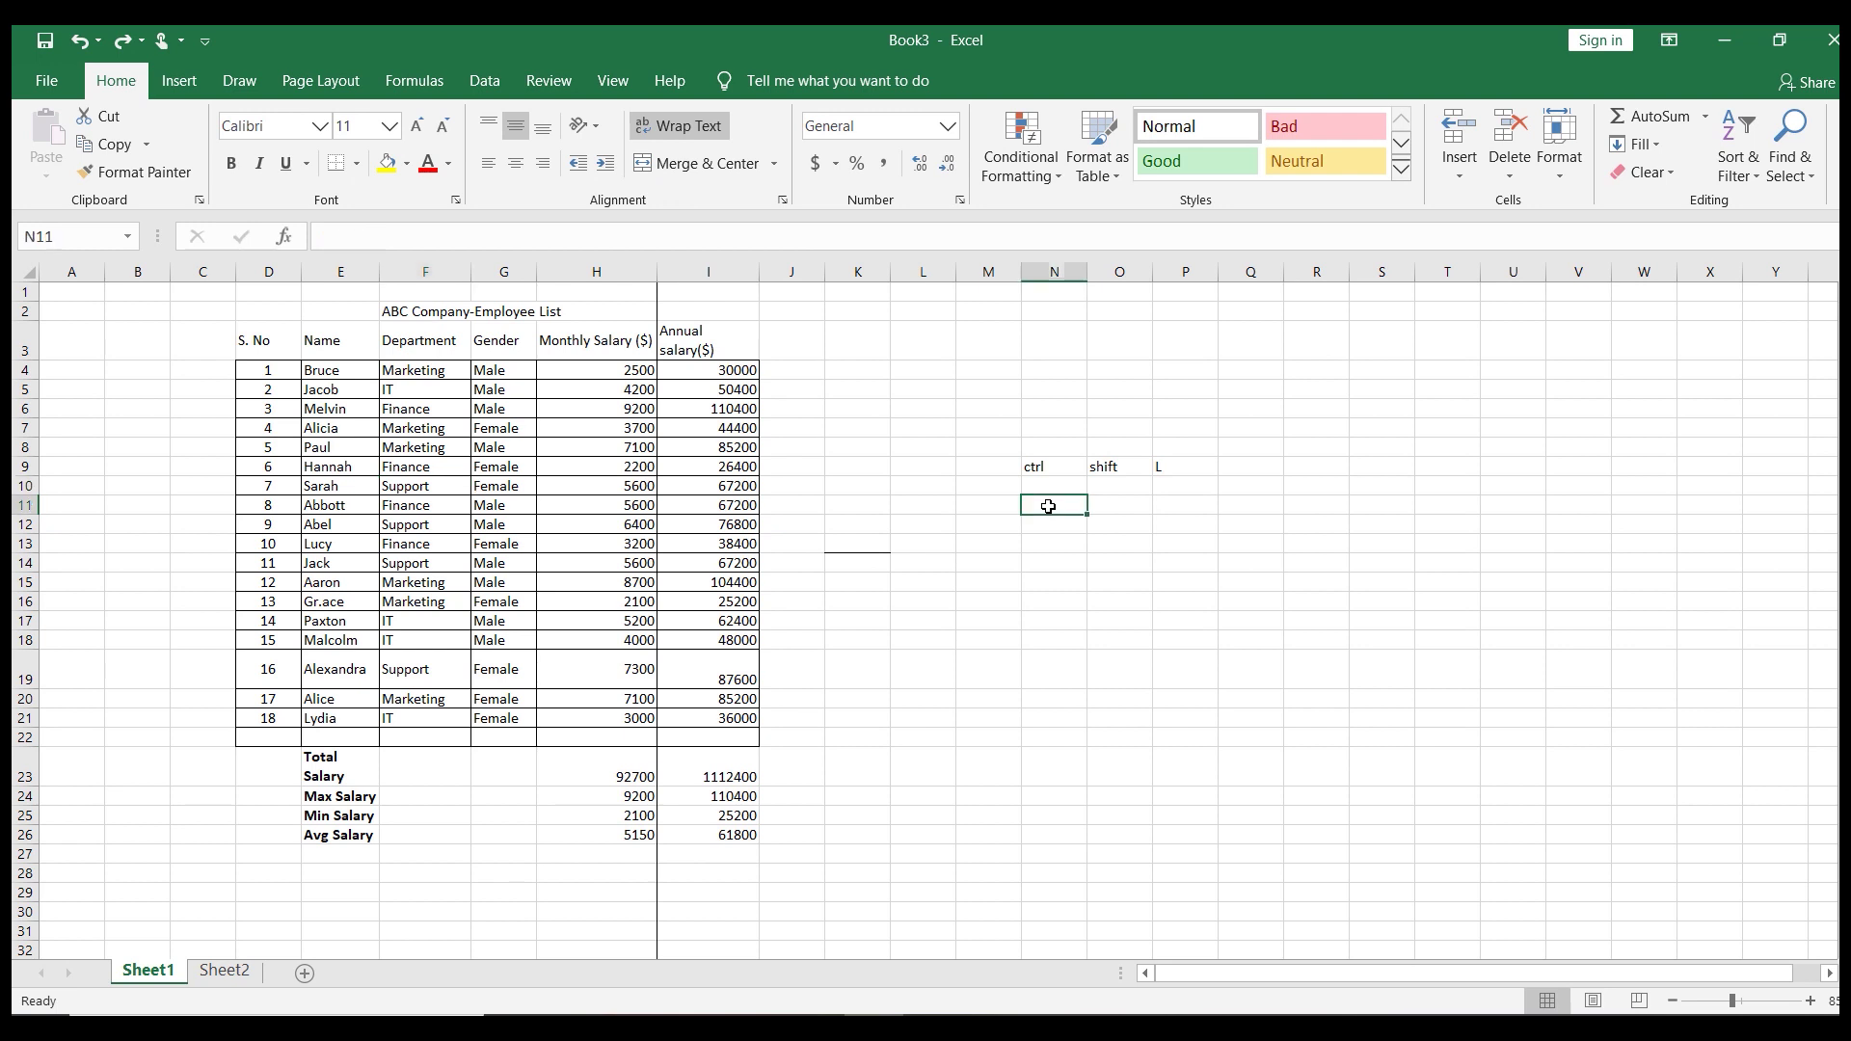
type("CTRL")
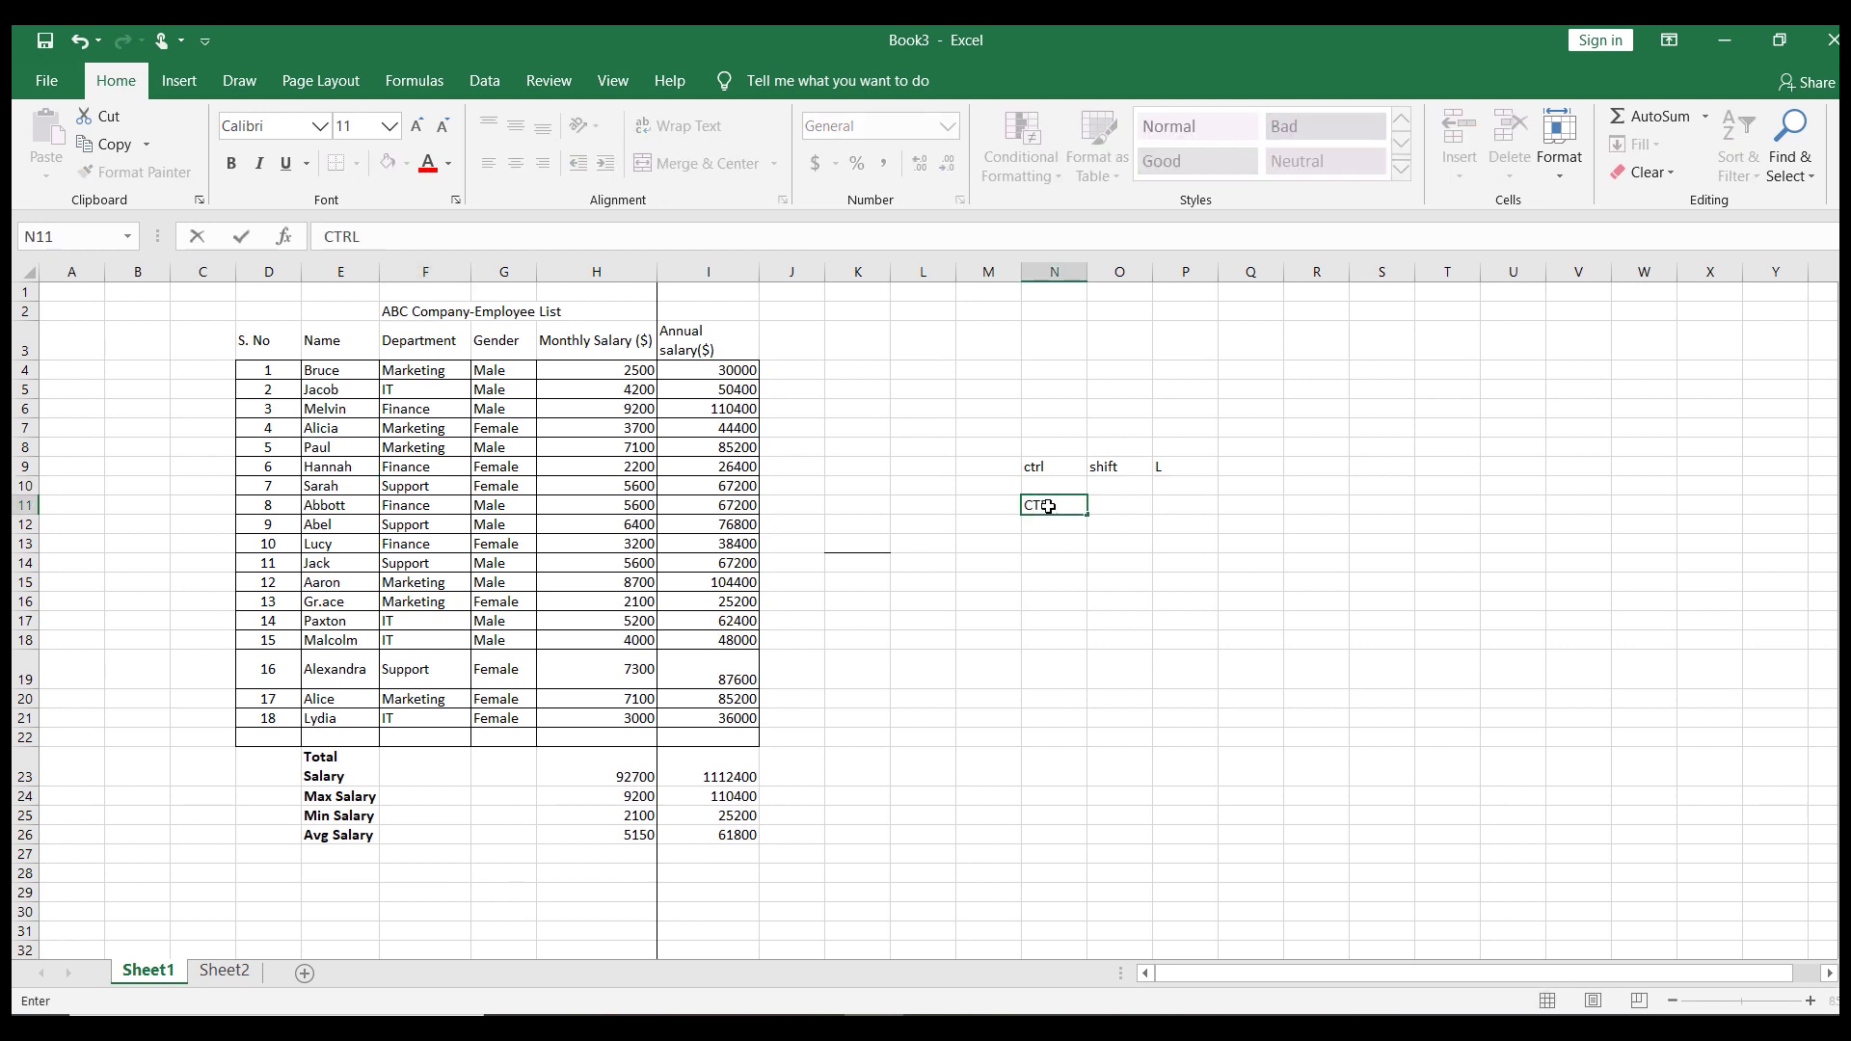
key("Tab")
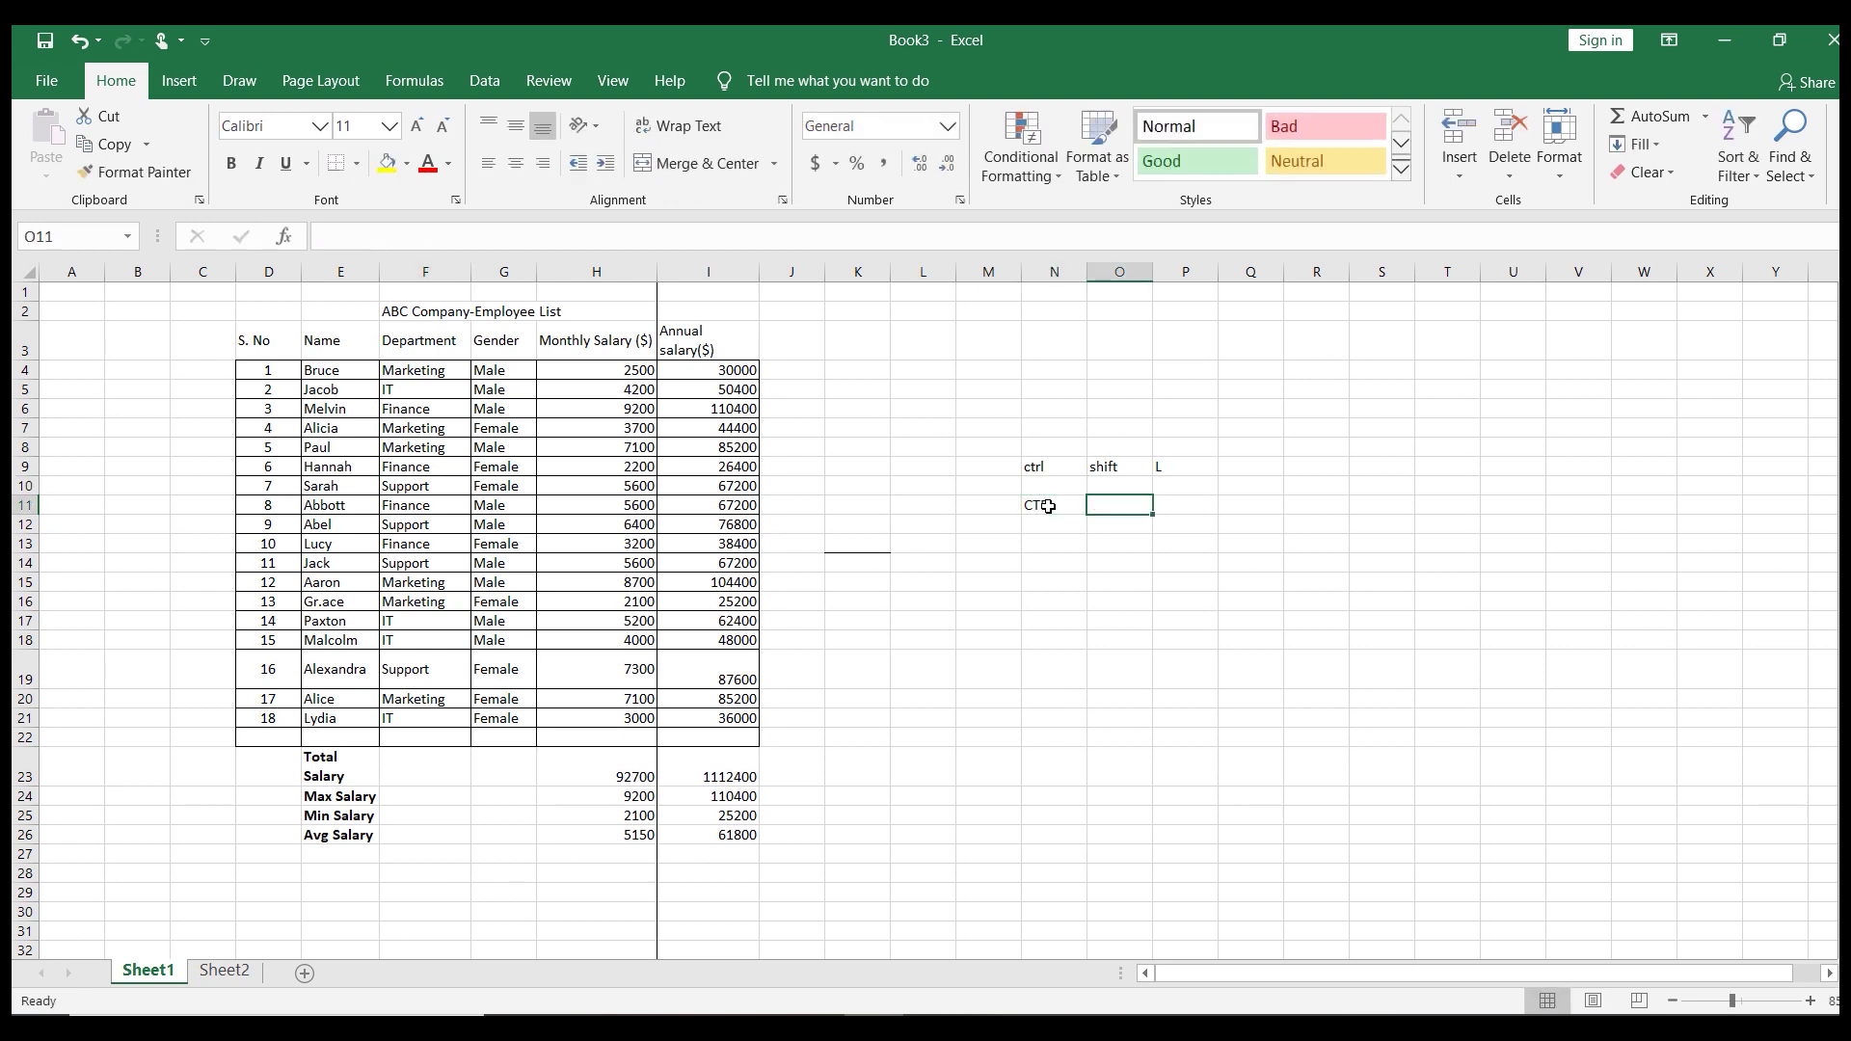
type("T")
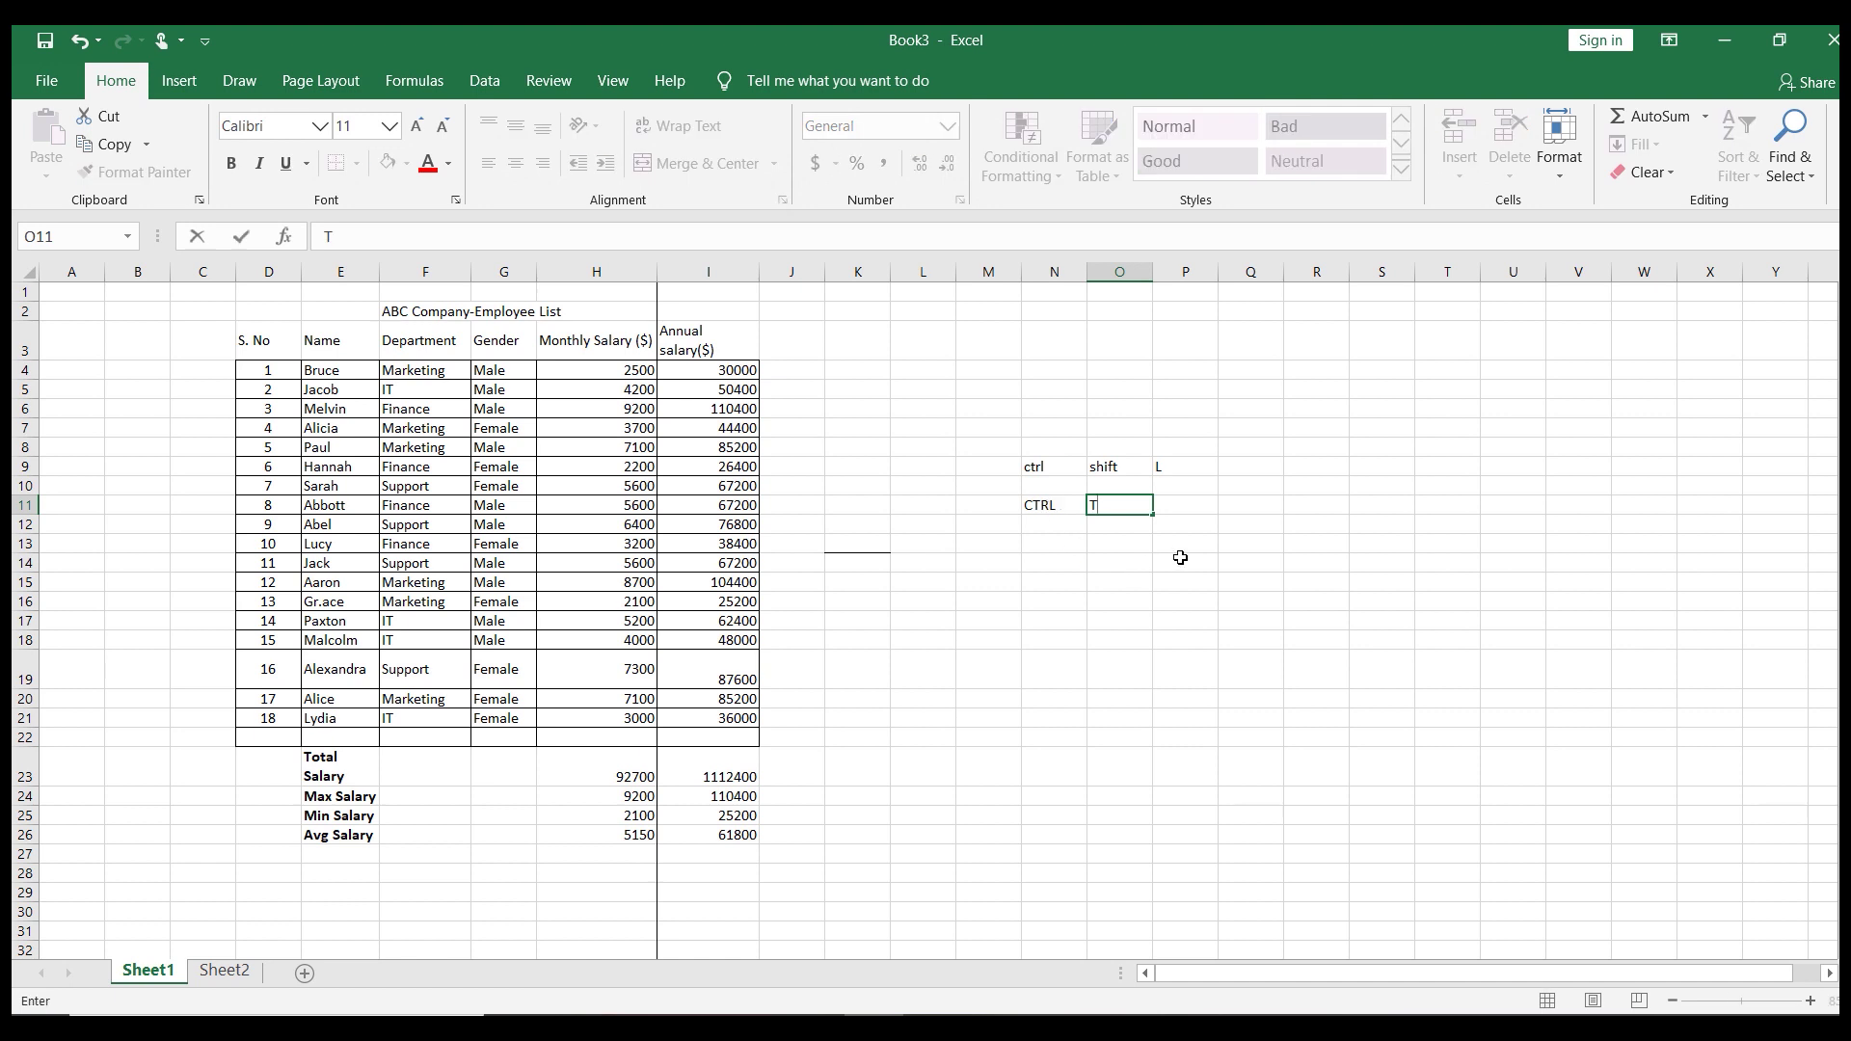
left_click(1180, 559)
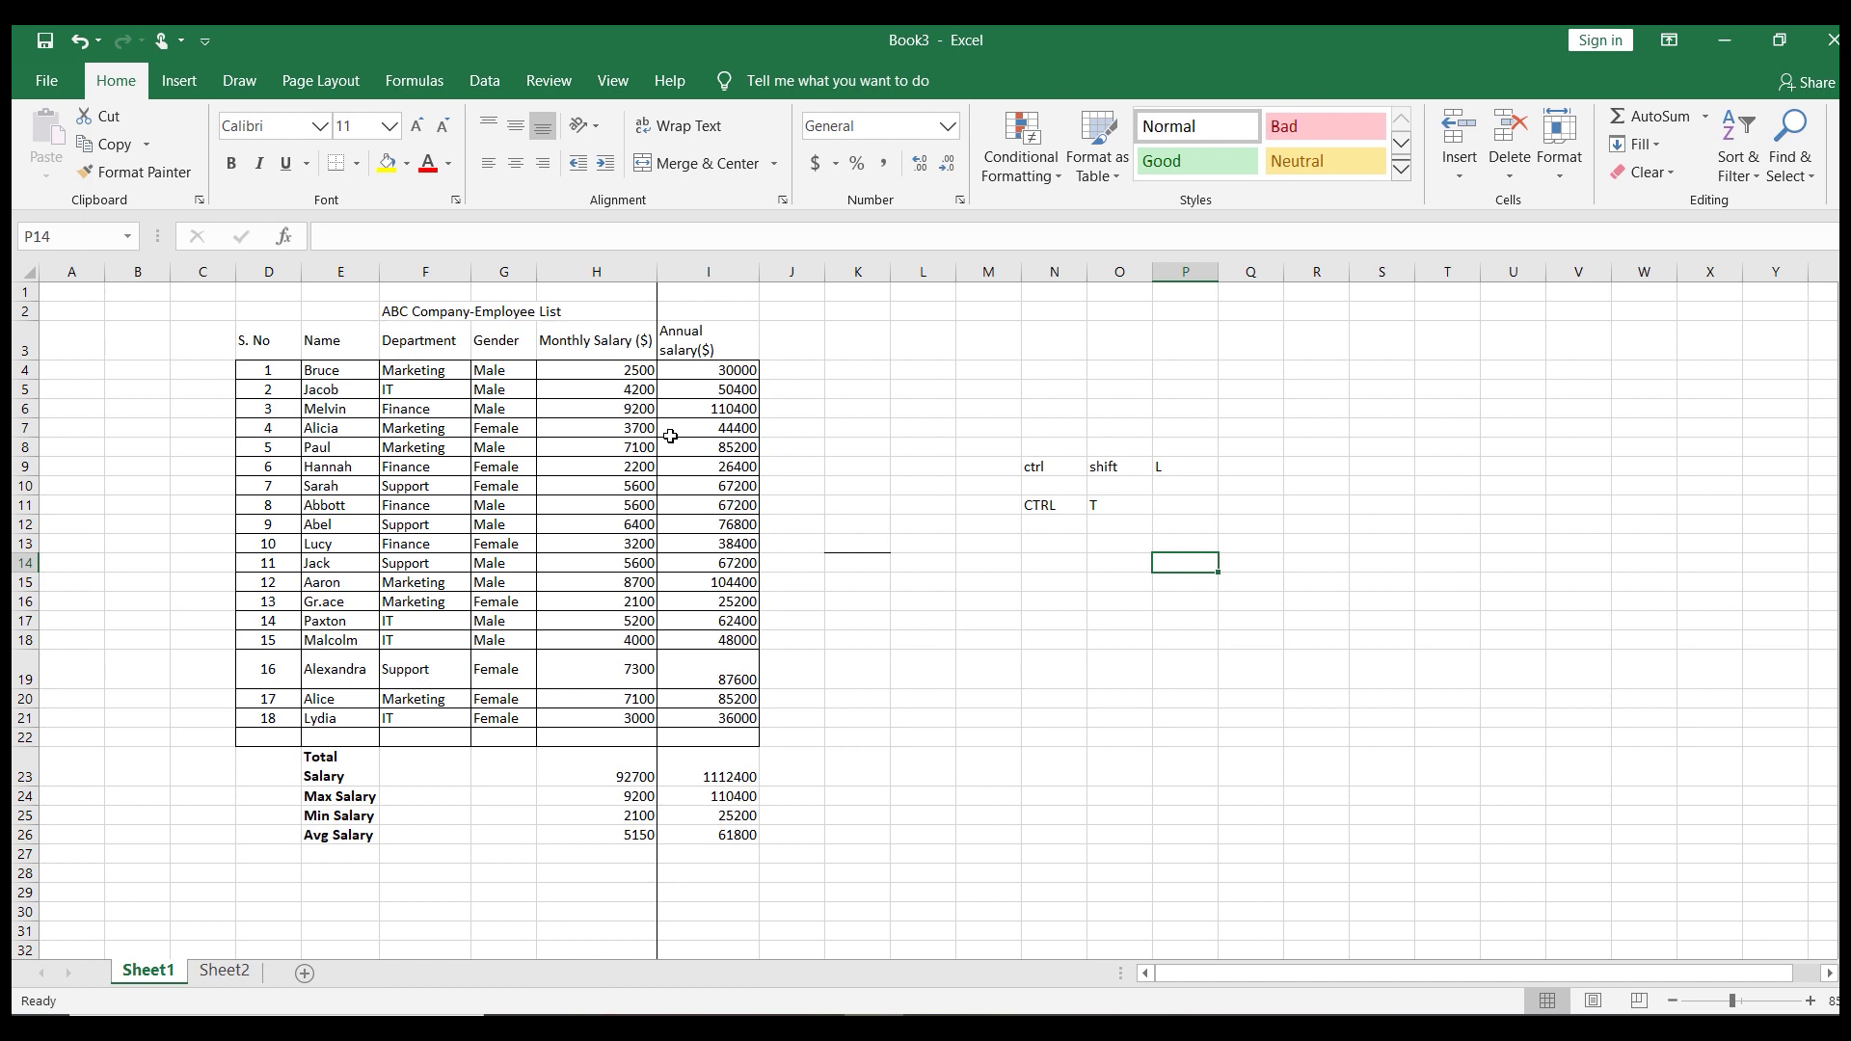
left_click(444, 467)
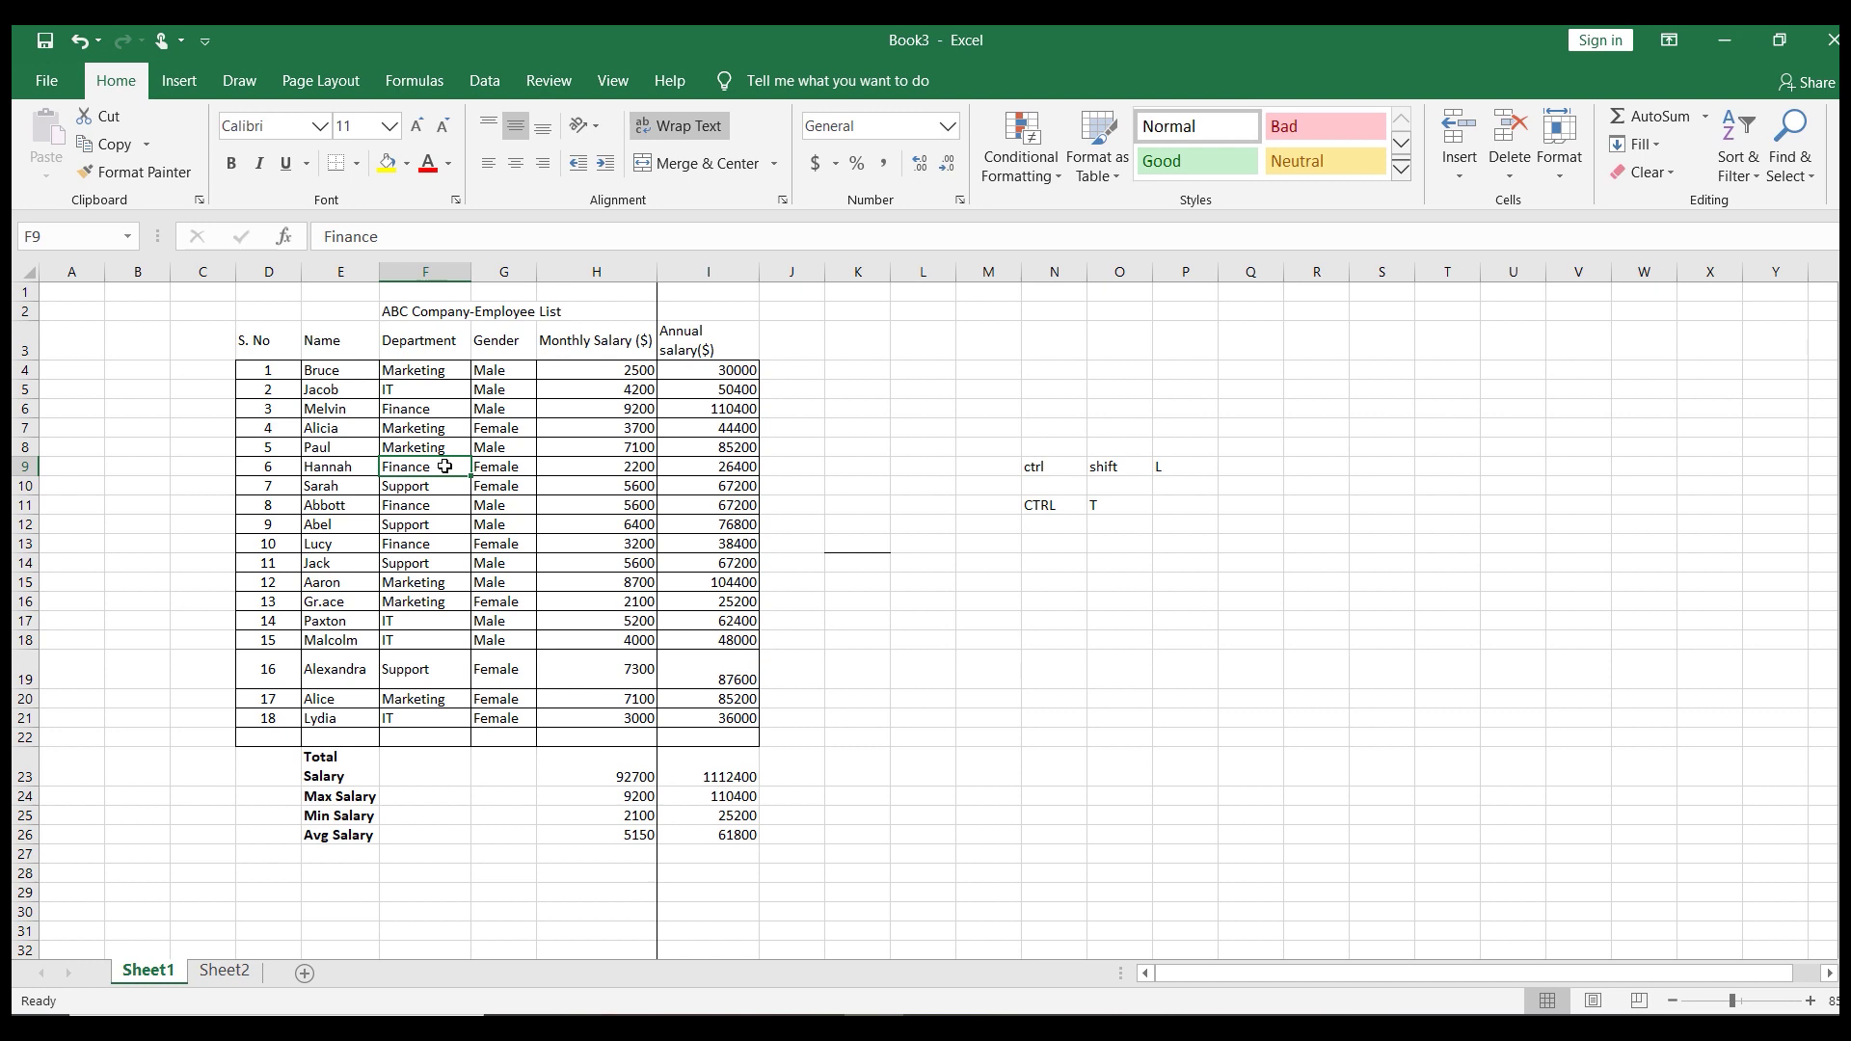
key("Up")
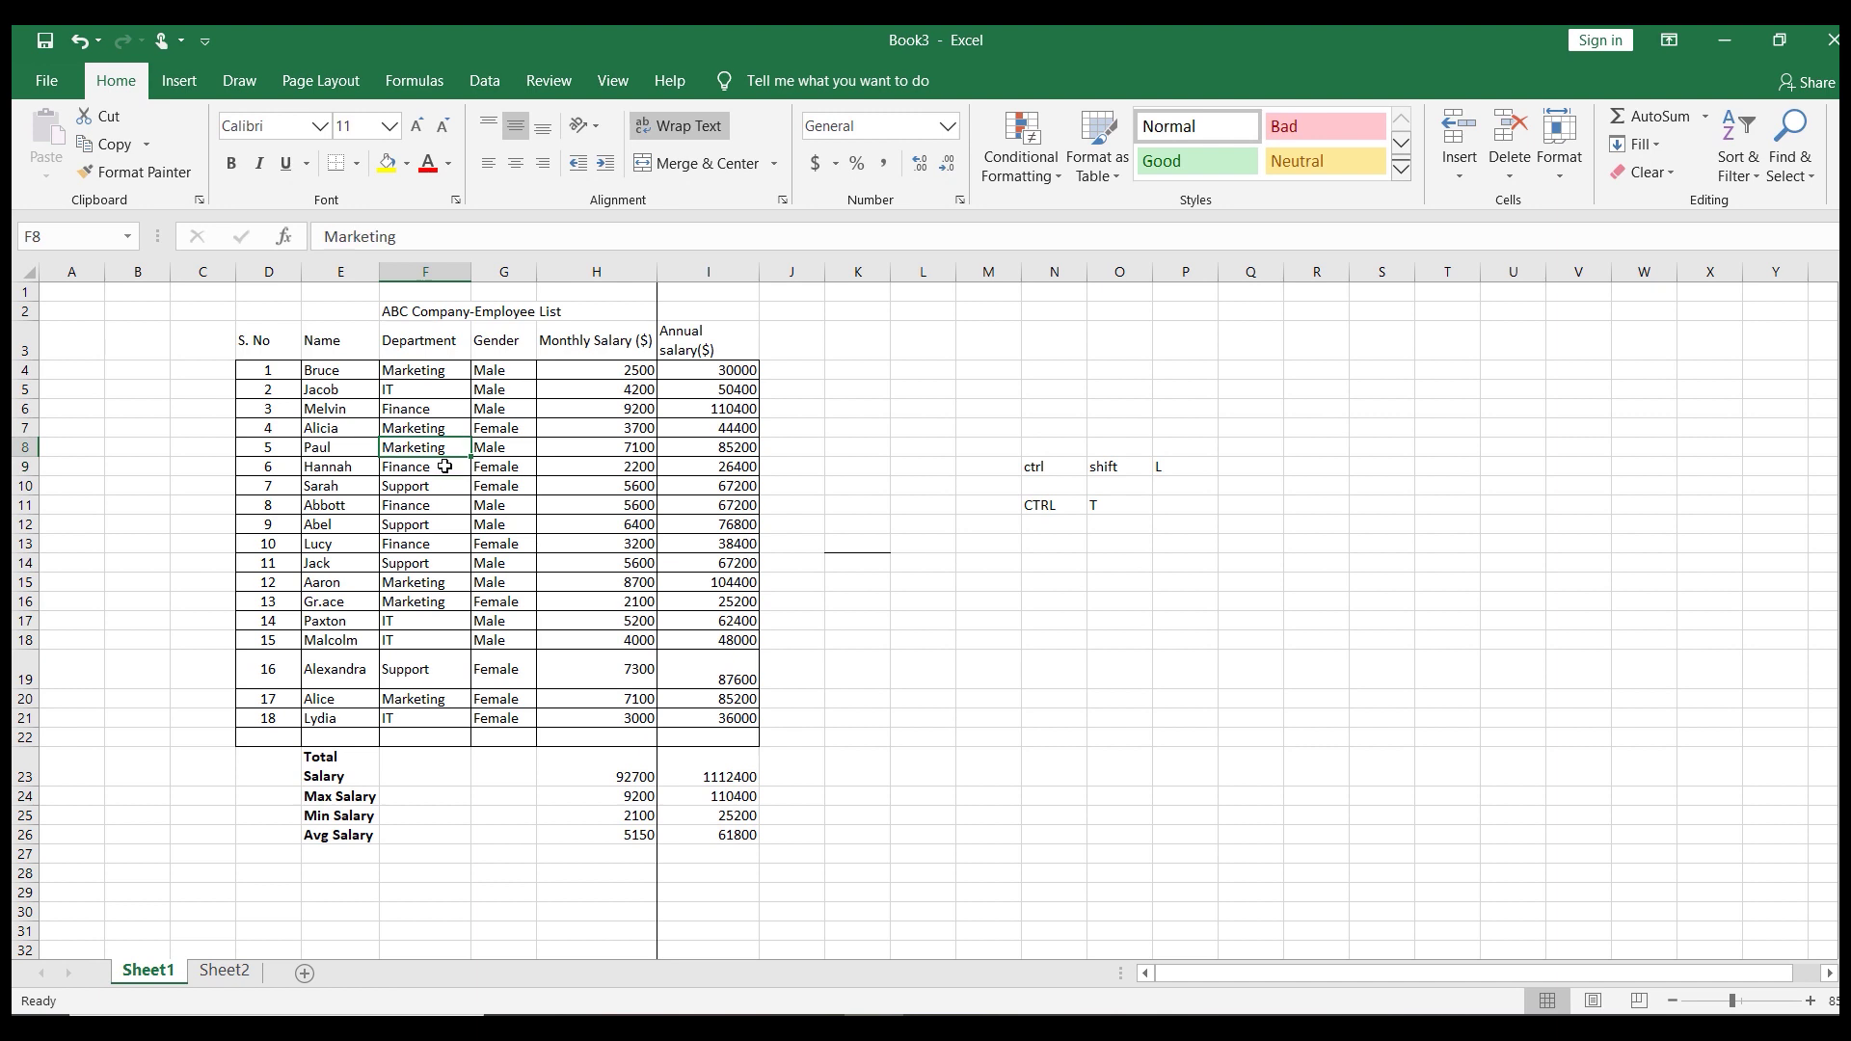
left_click(443, 490)
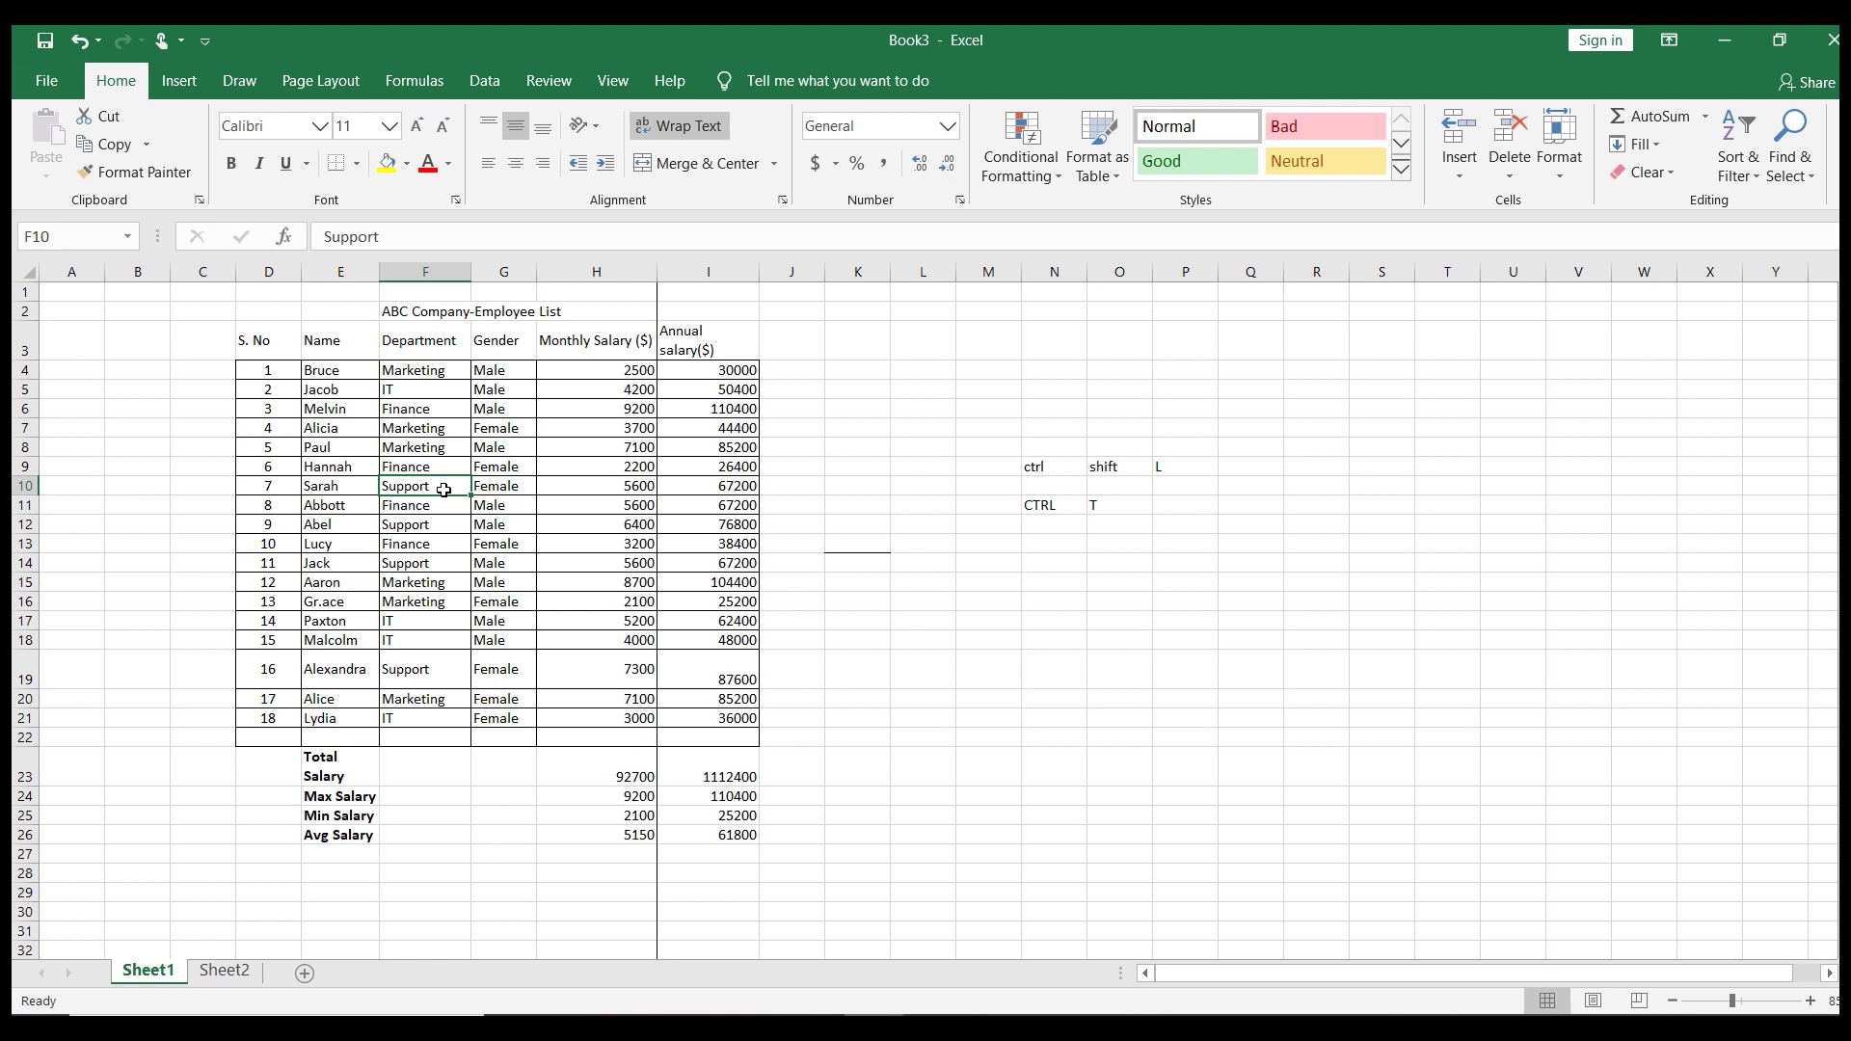
key("ctrl+Up")
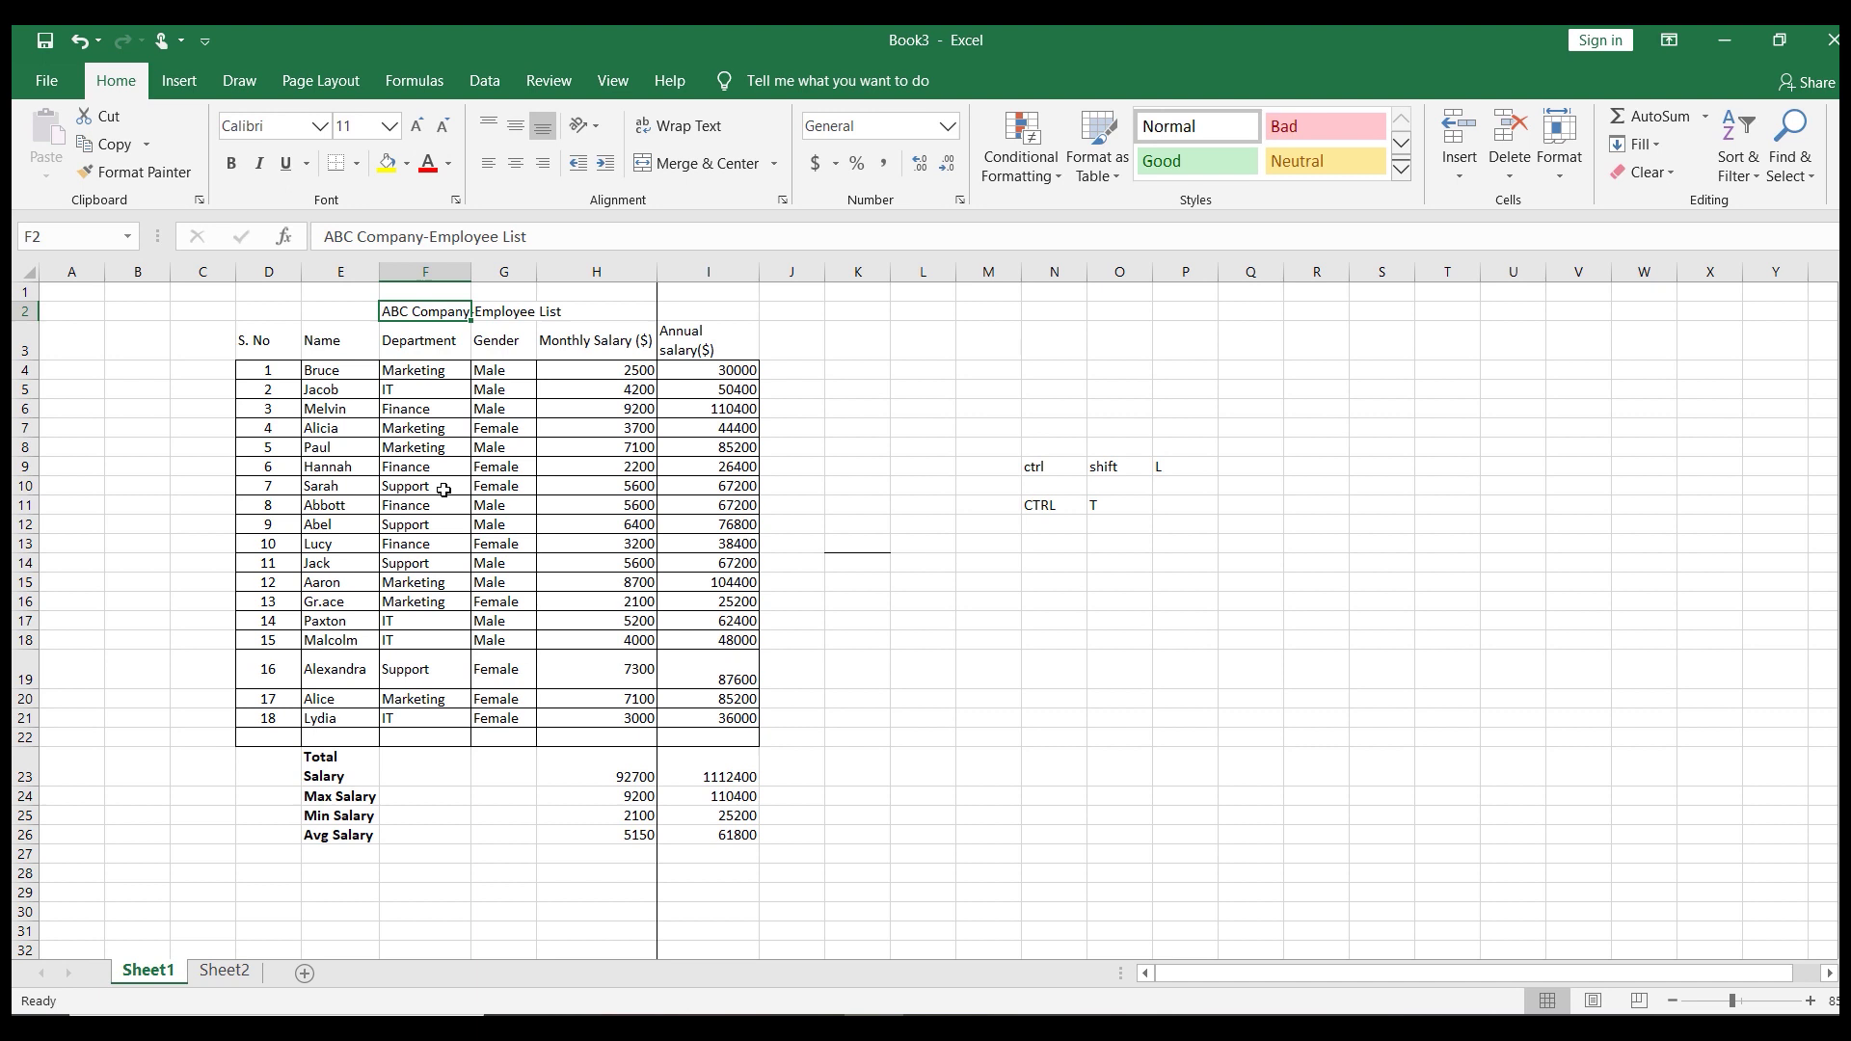
key("ctrl+Down")
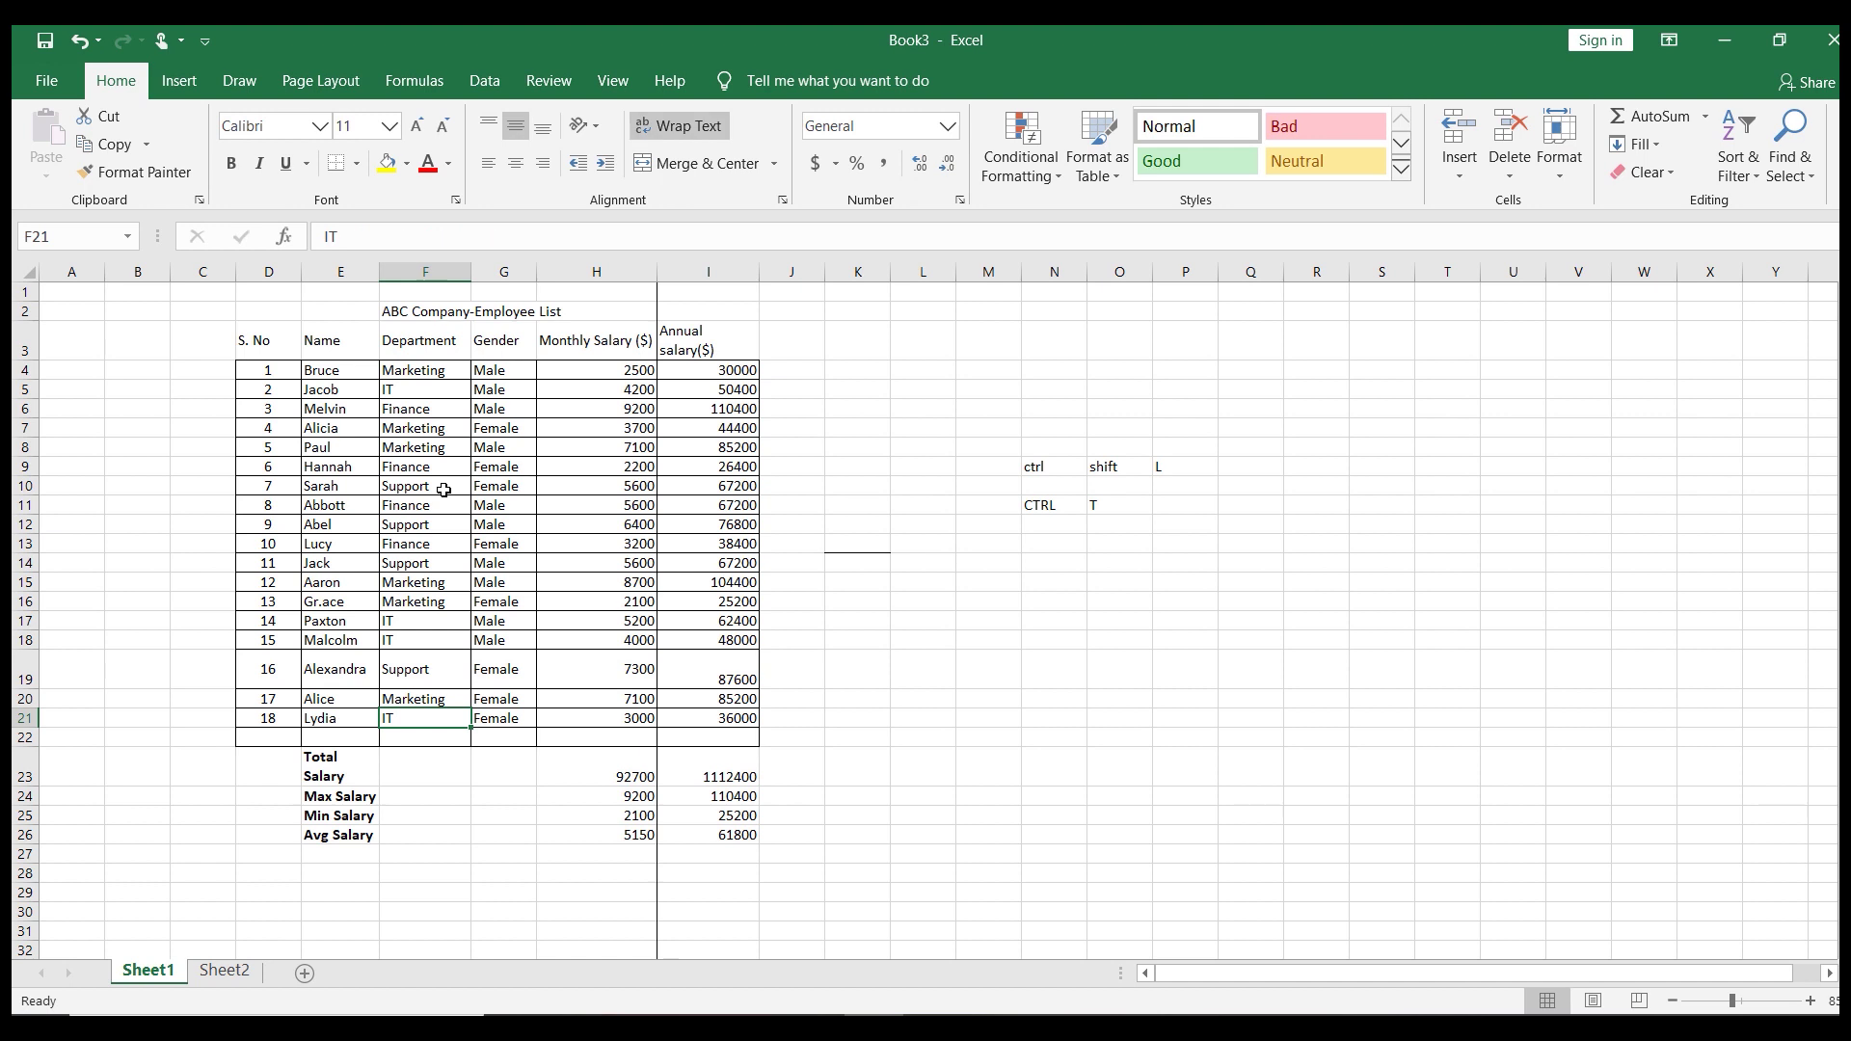
key("ctrl+Right")
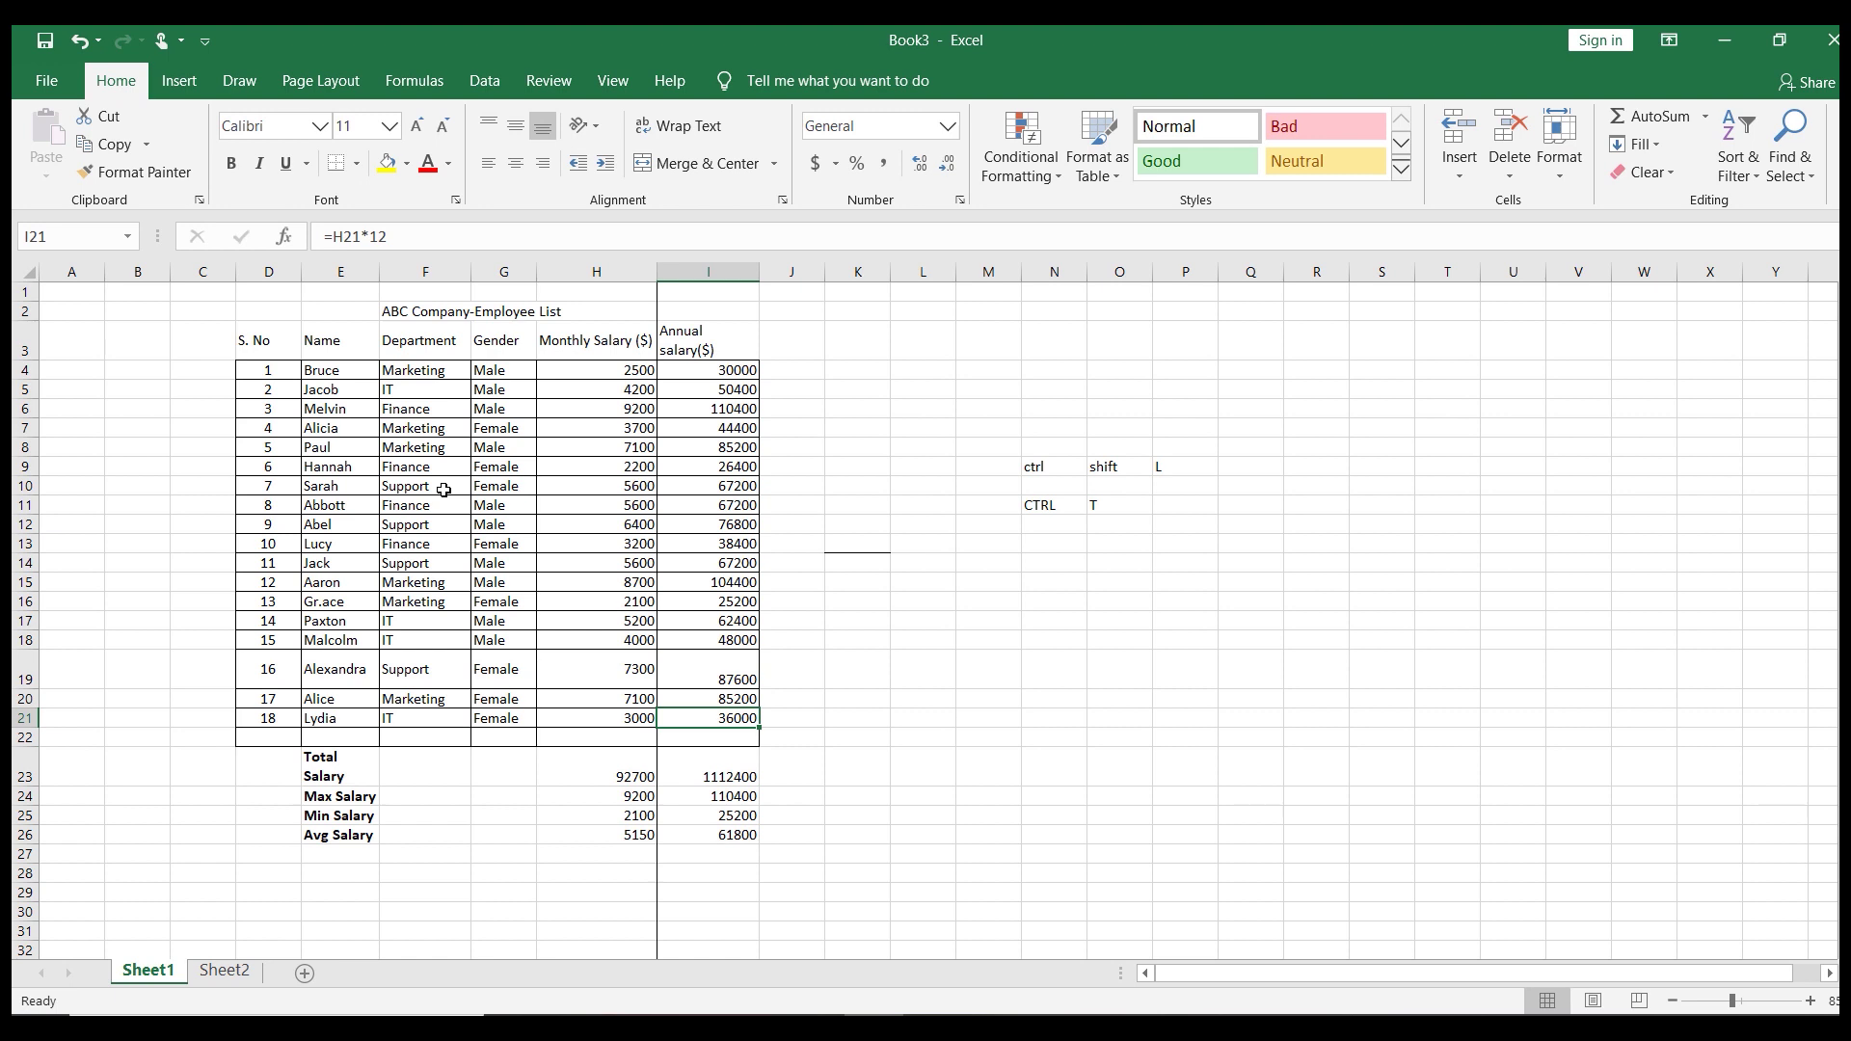
key("ctrl+Left")
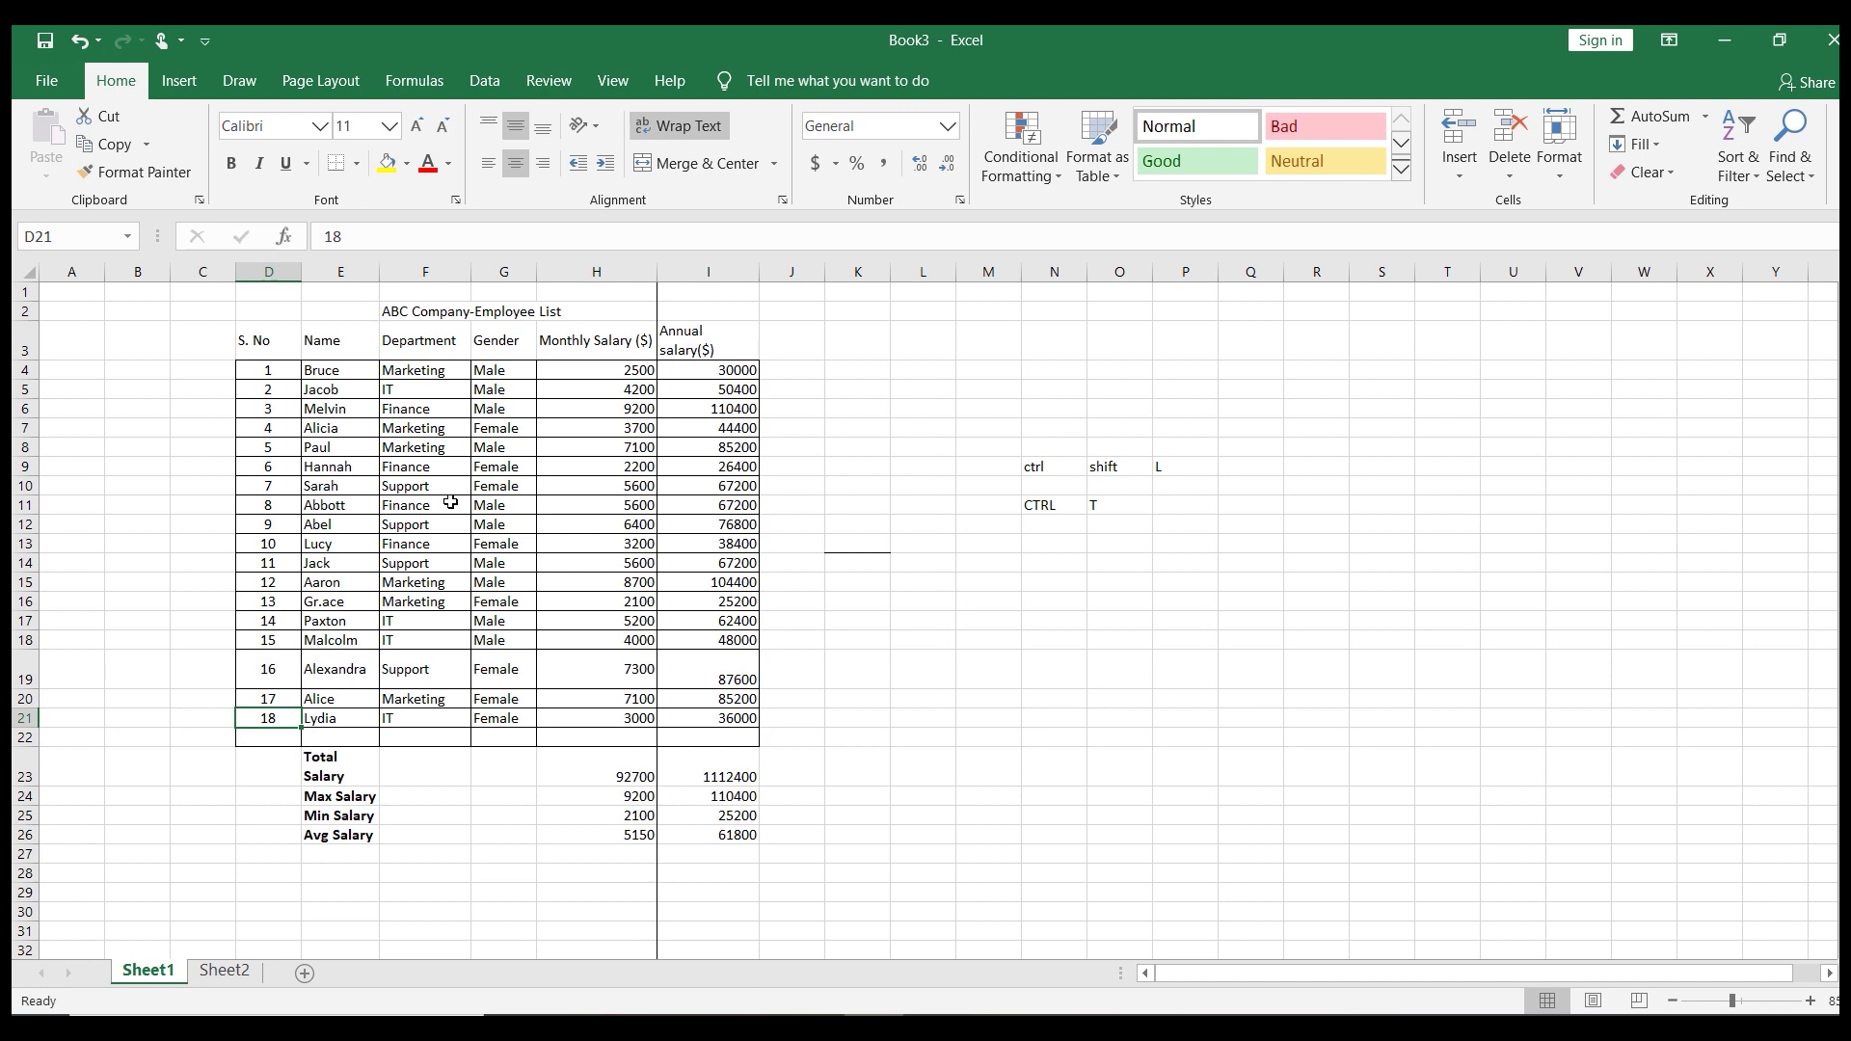
left_click(450, 503)
key("ctrl+t")
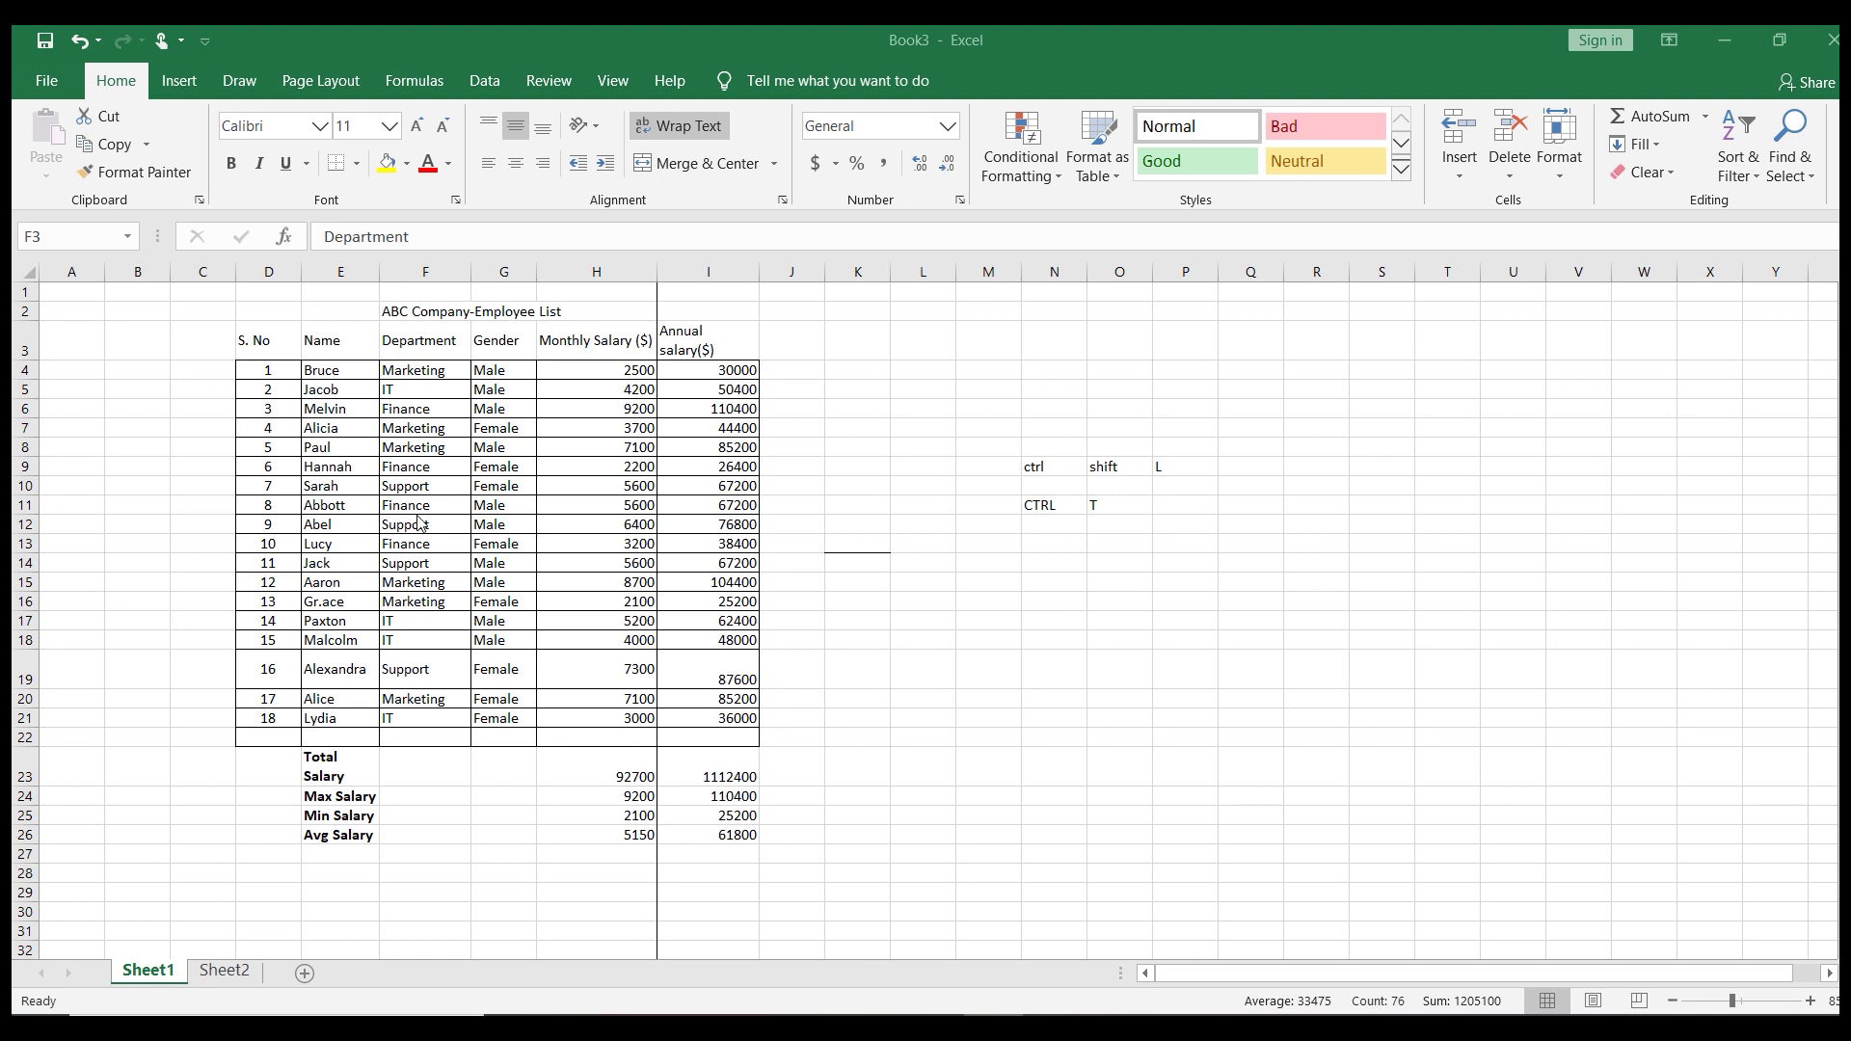
key("Escape")
left_click(750, 870)
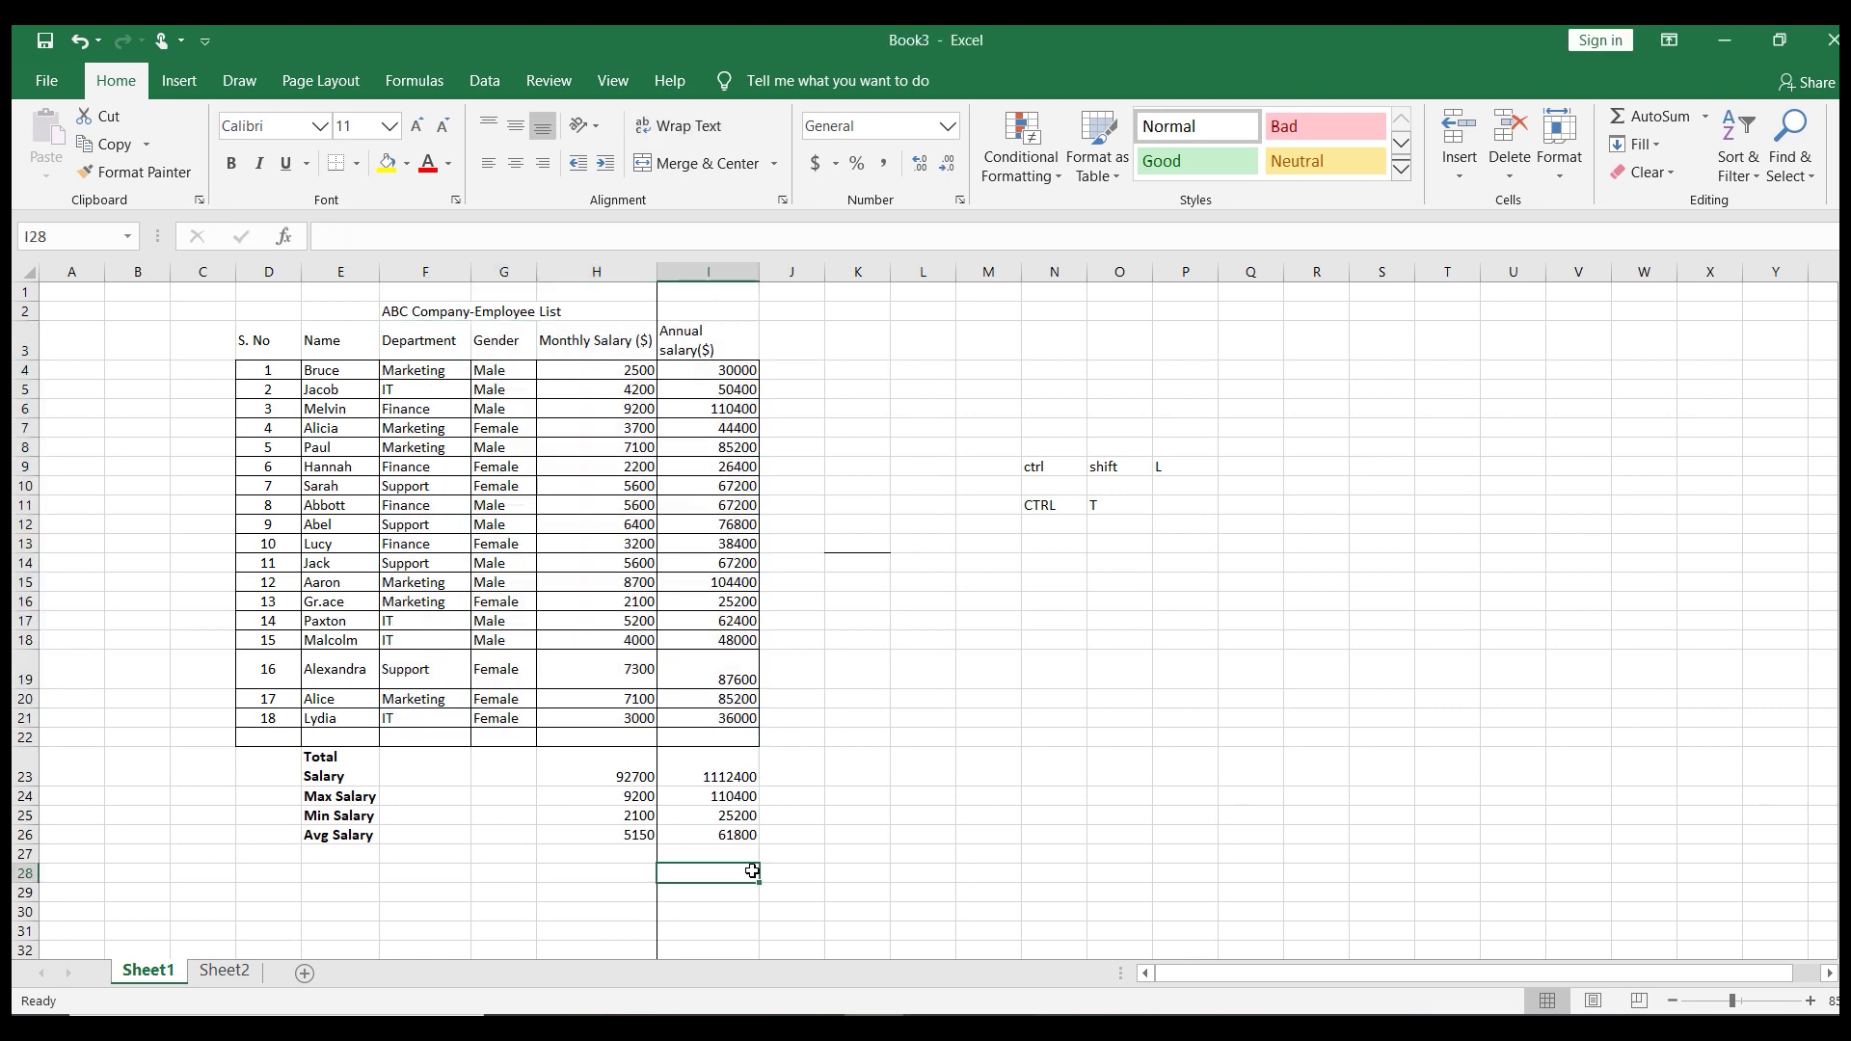
left_click(449, 549)
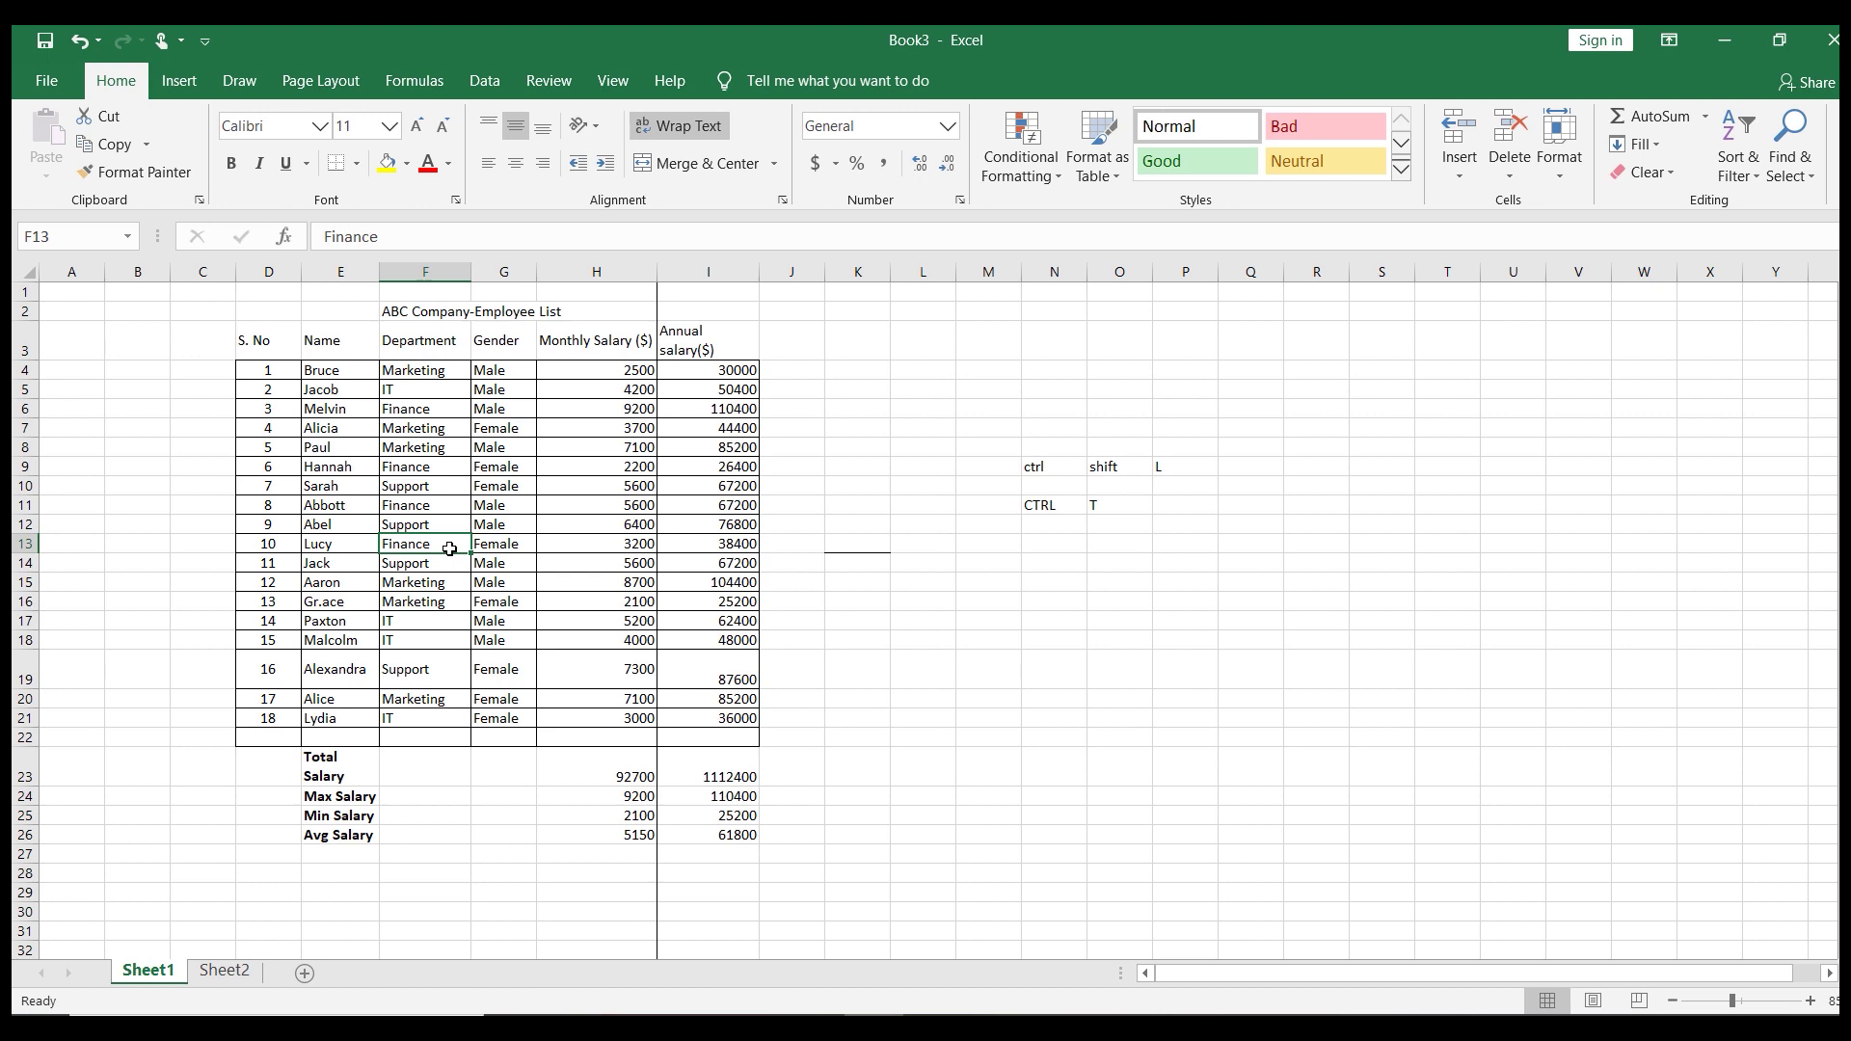
left_click(415, 372)
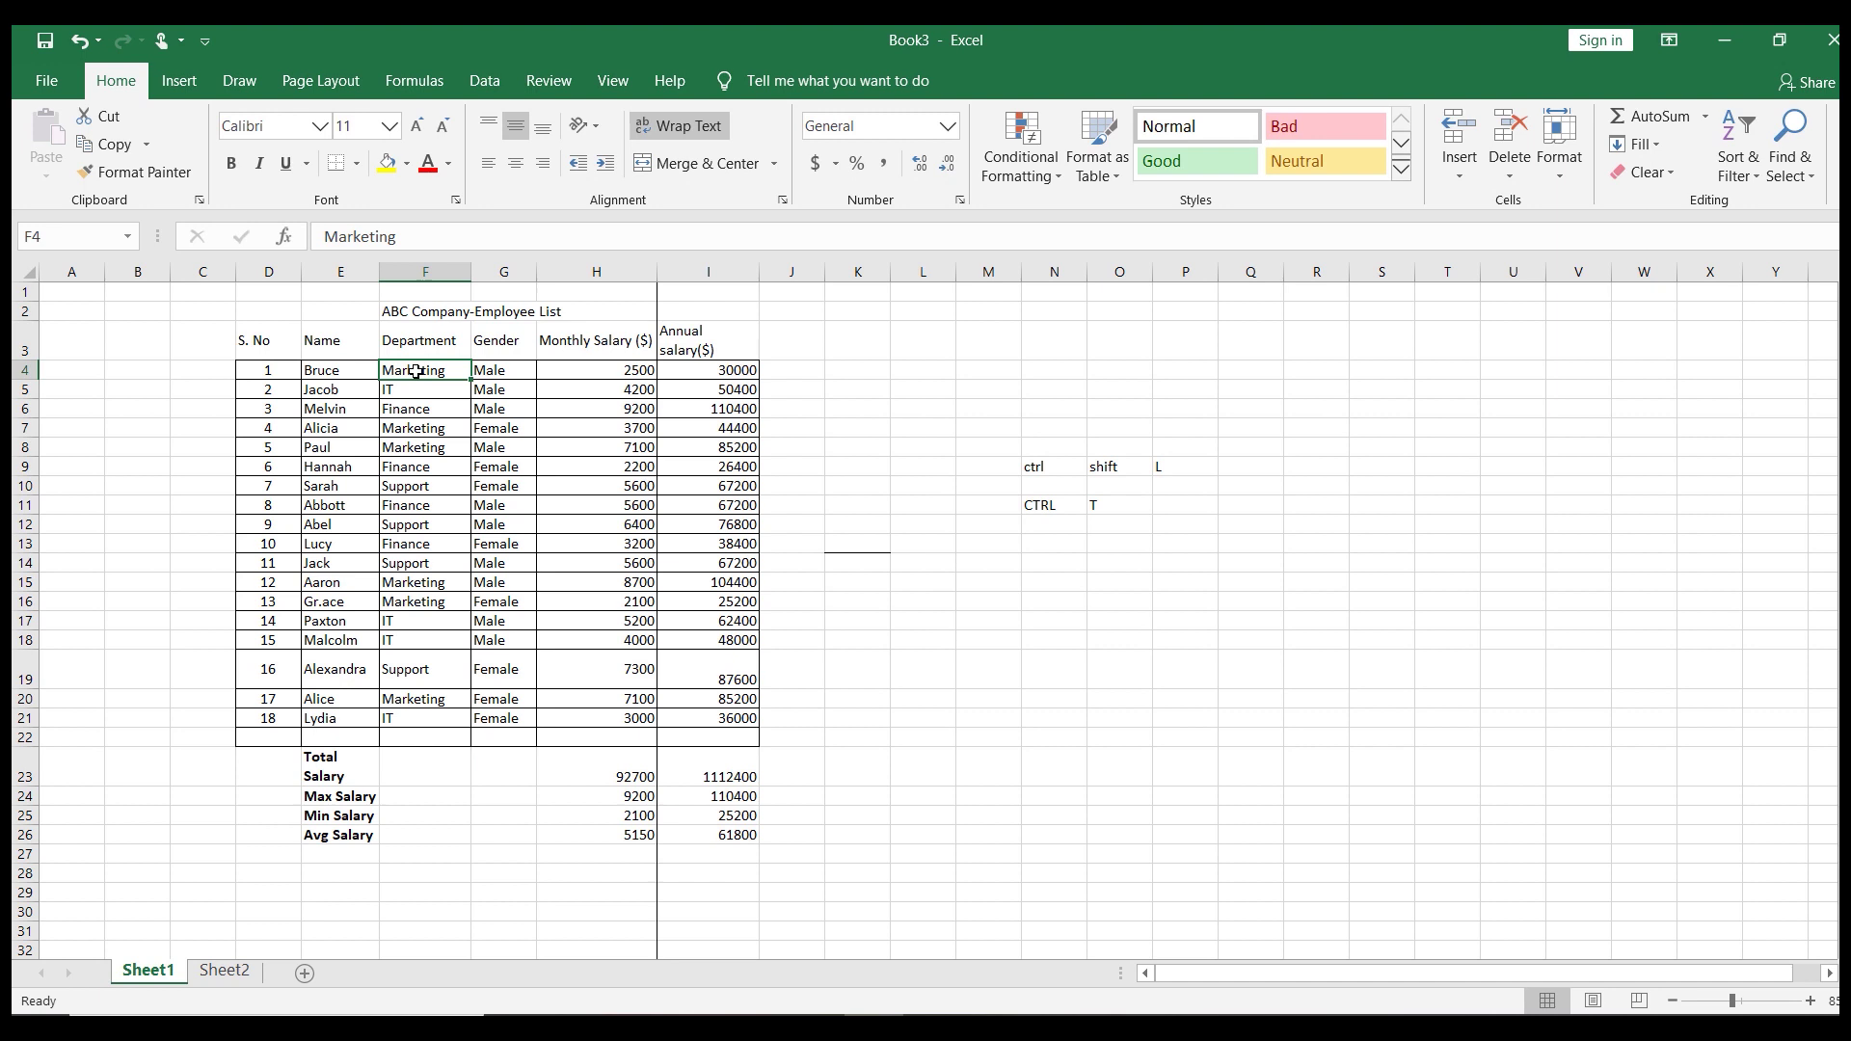
Select the Department column, the header row D3:I3, then Department entries F13:F21 with Ctrl+Shift+arrows
key("ctrl+shift+Down")
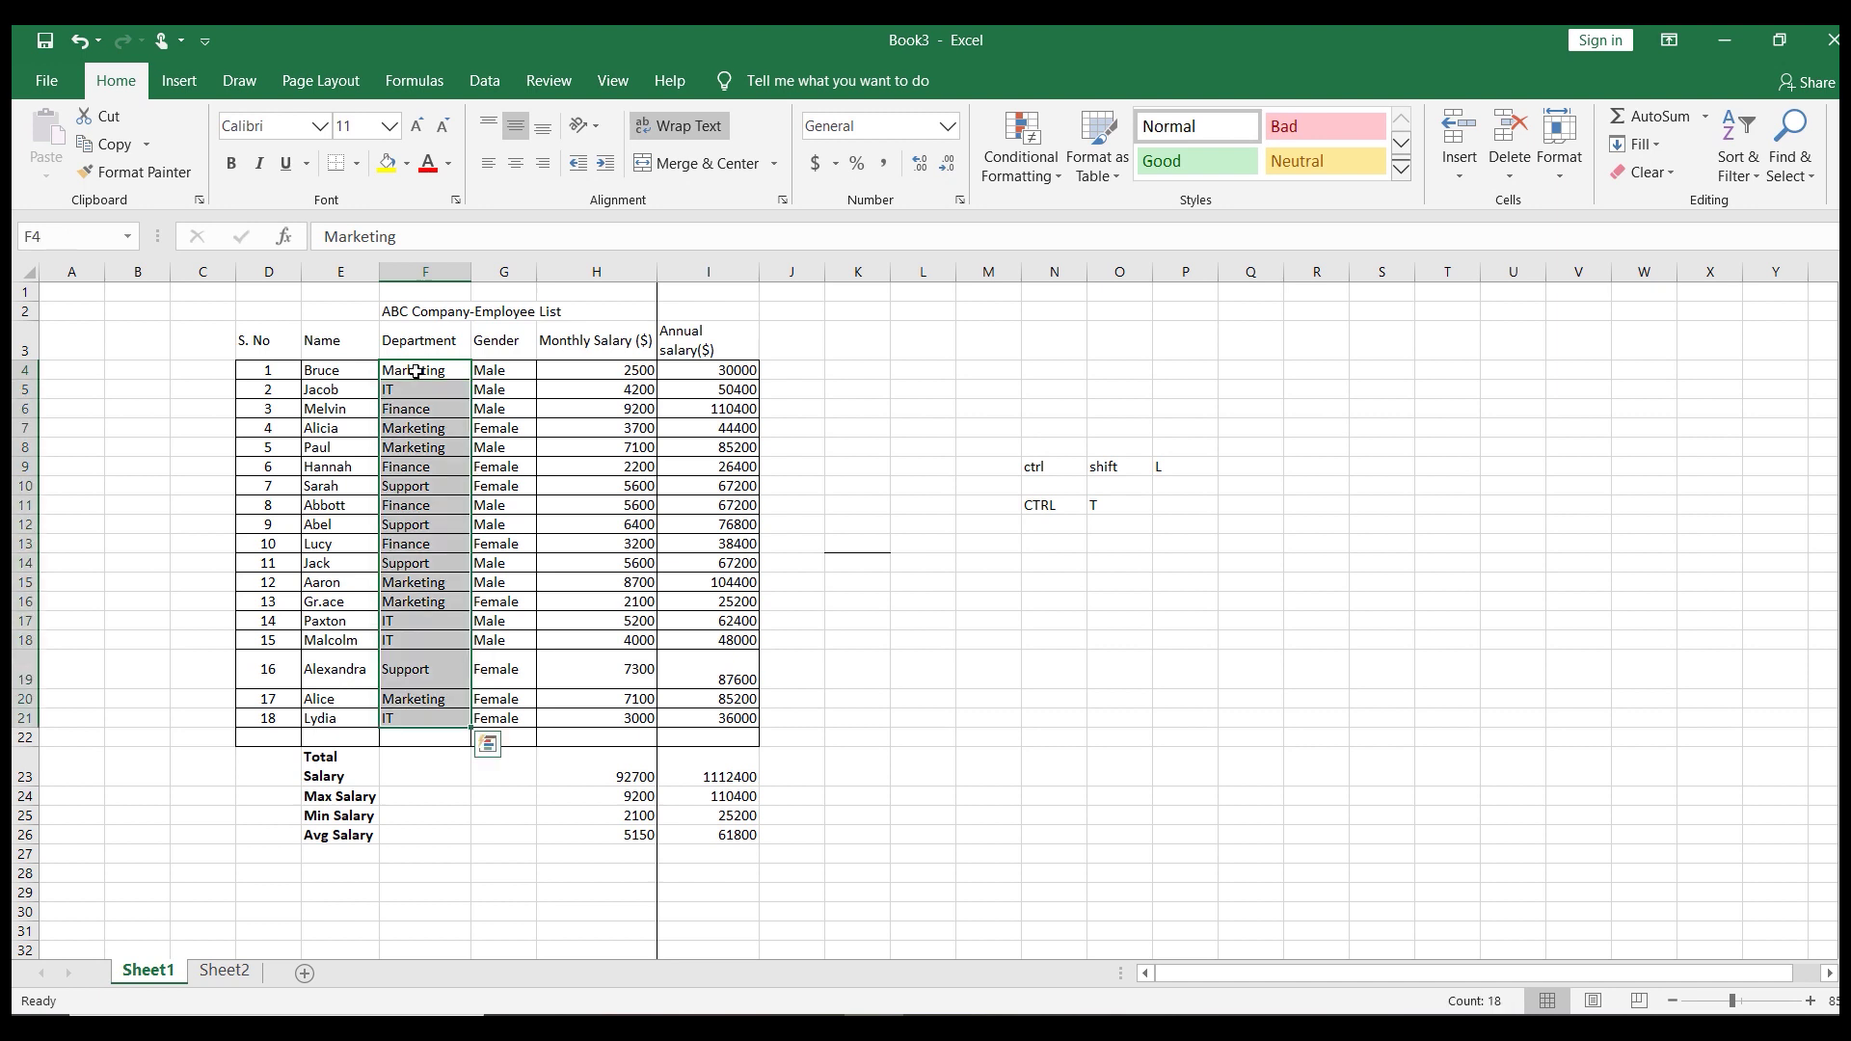
left_click(595, 463)
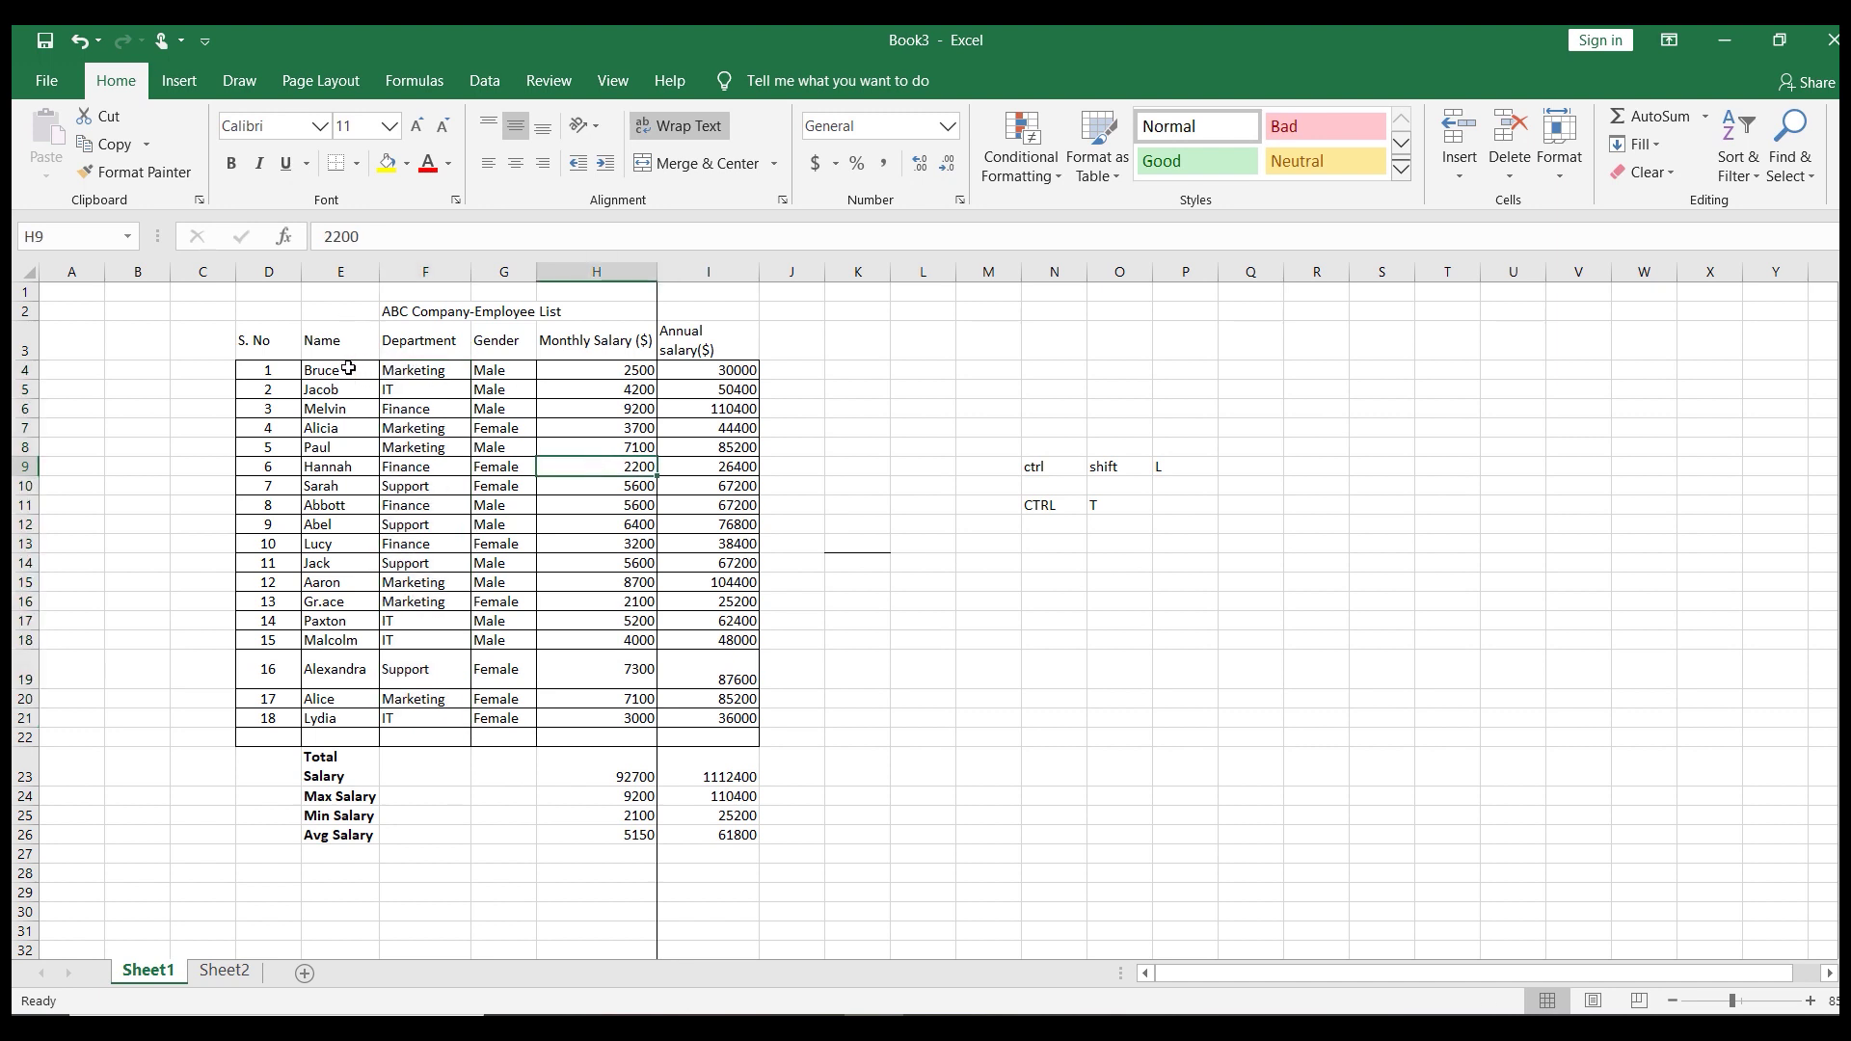
left_click(268, 339)
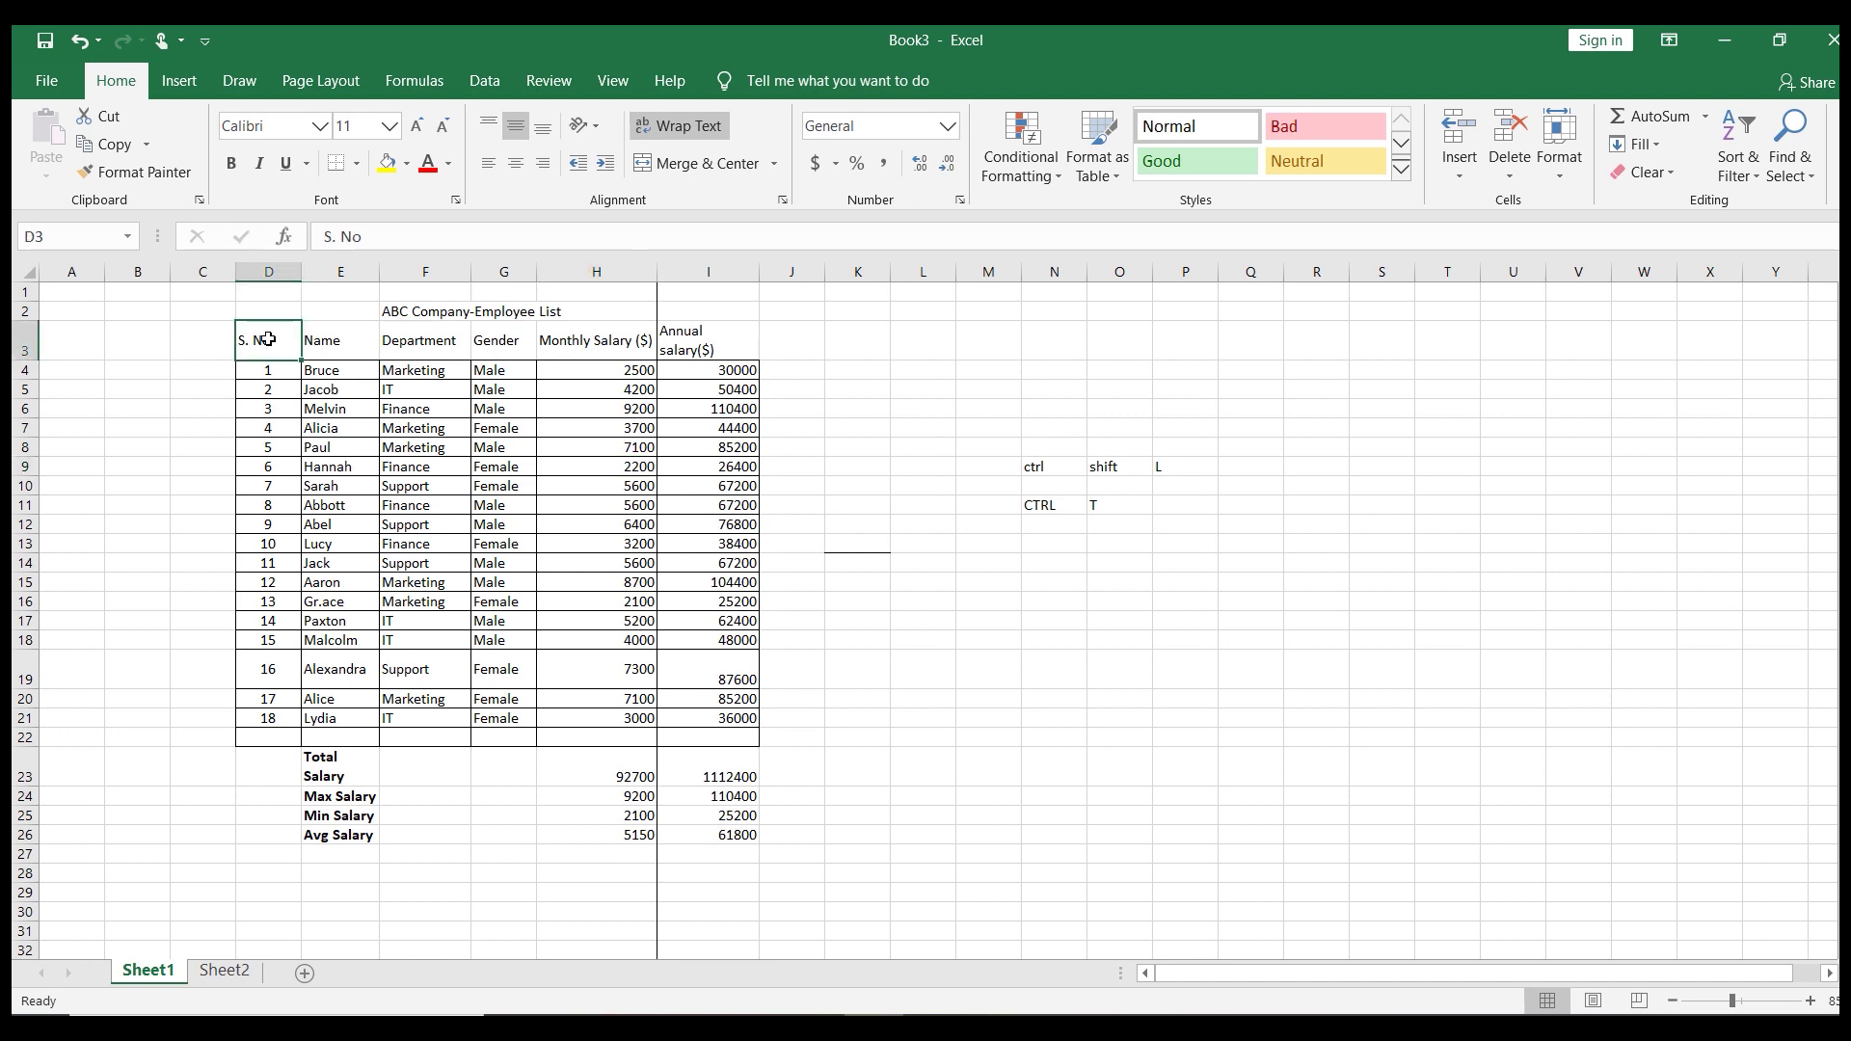
key("ctrl+shift+Right")
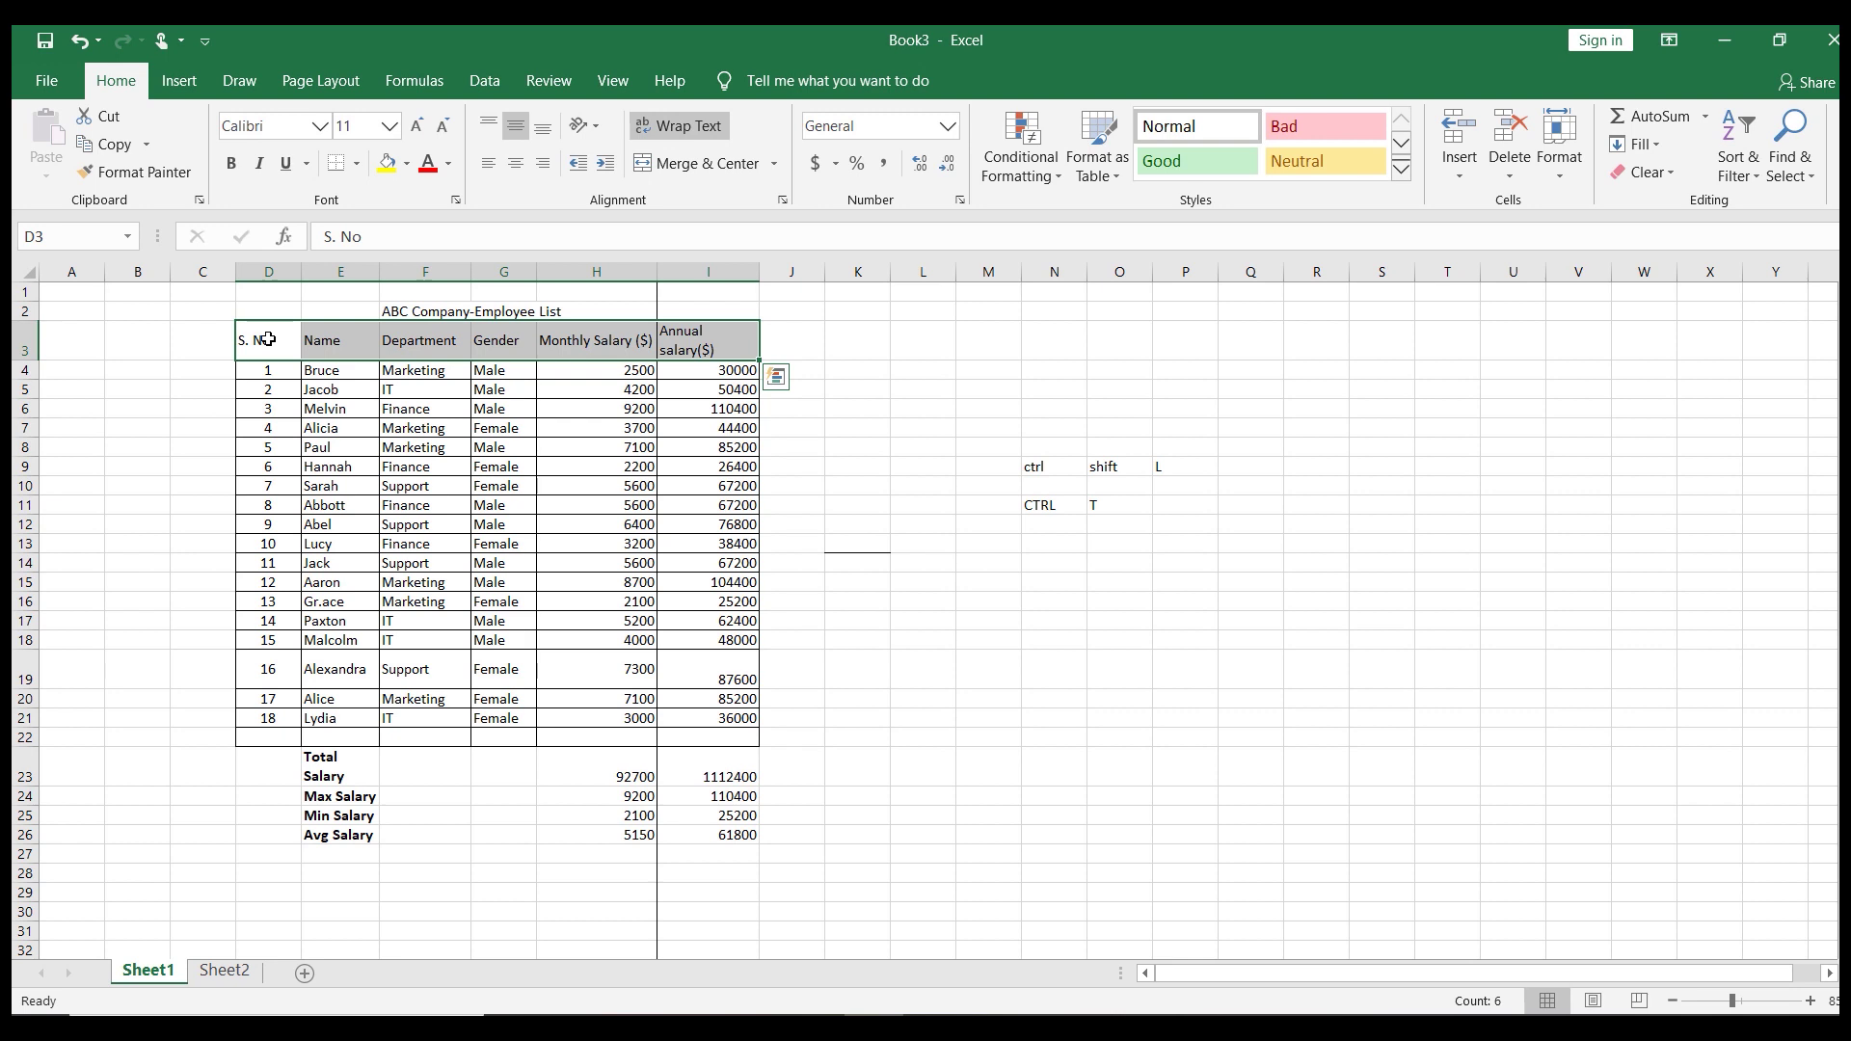
left_click(459, 536)
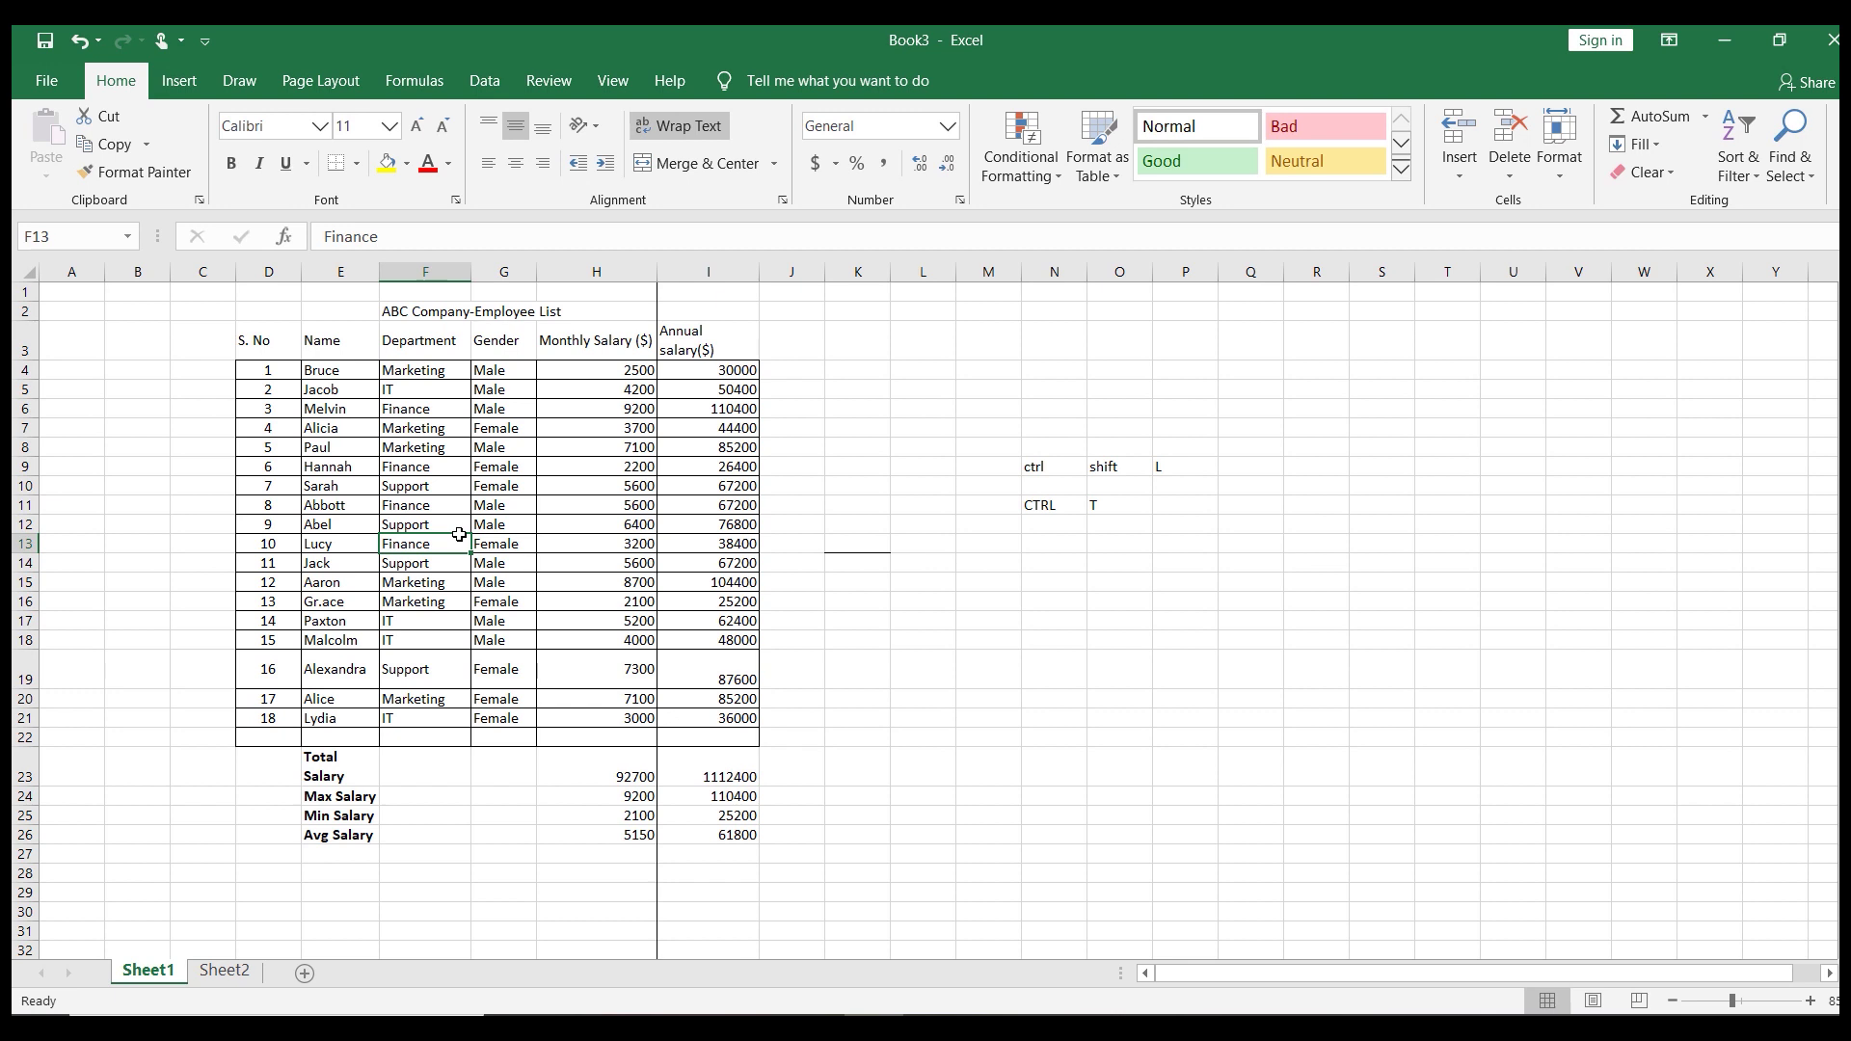
key("ctrl+shift+Down")
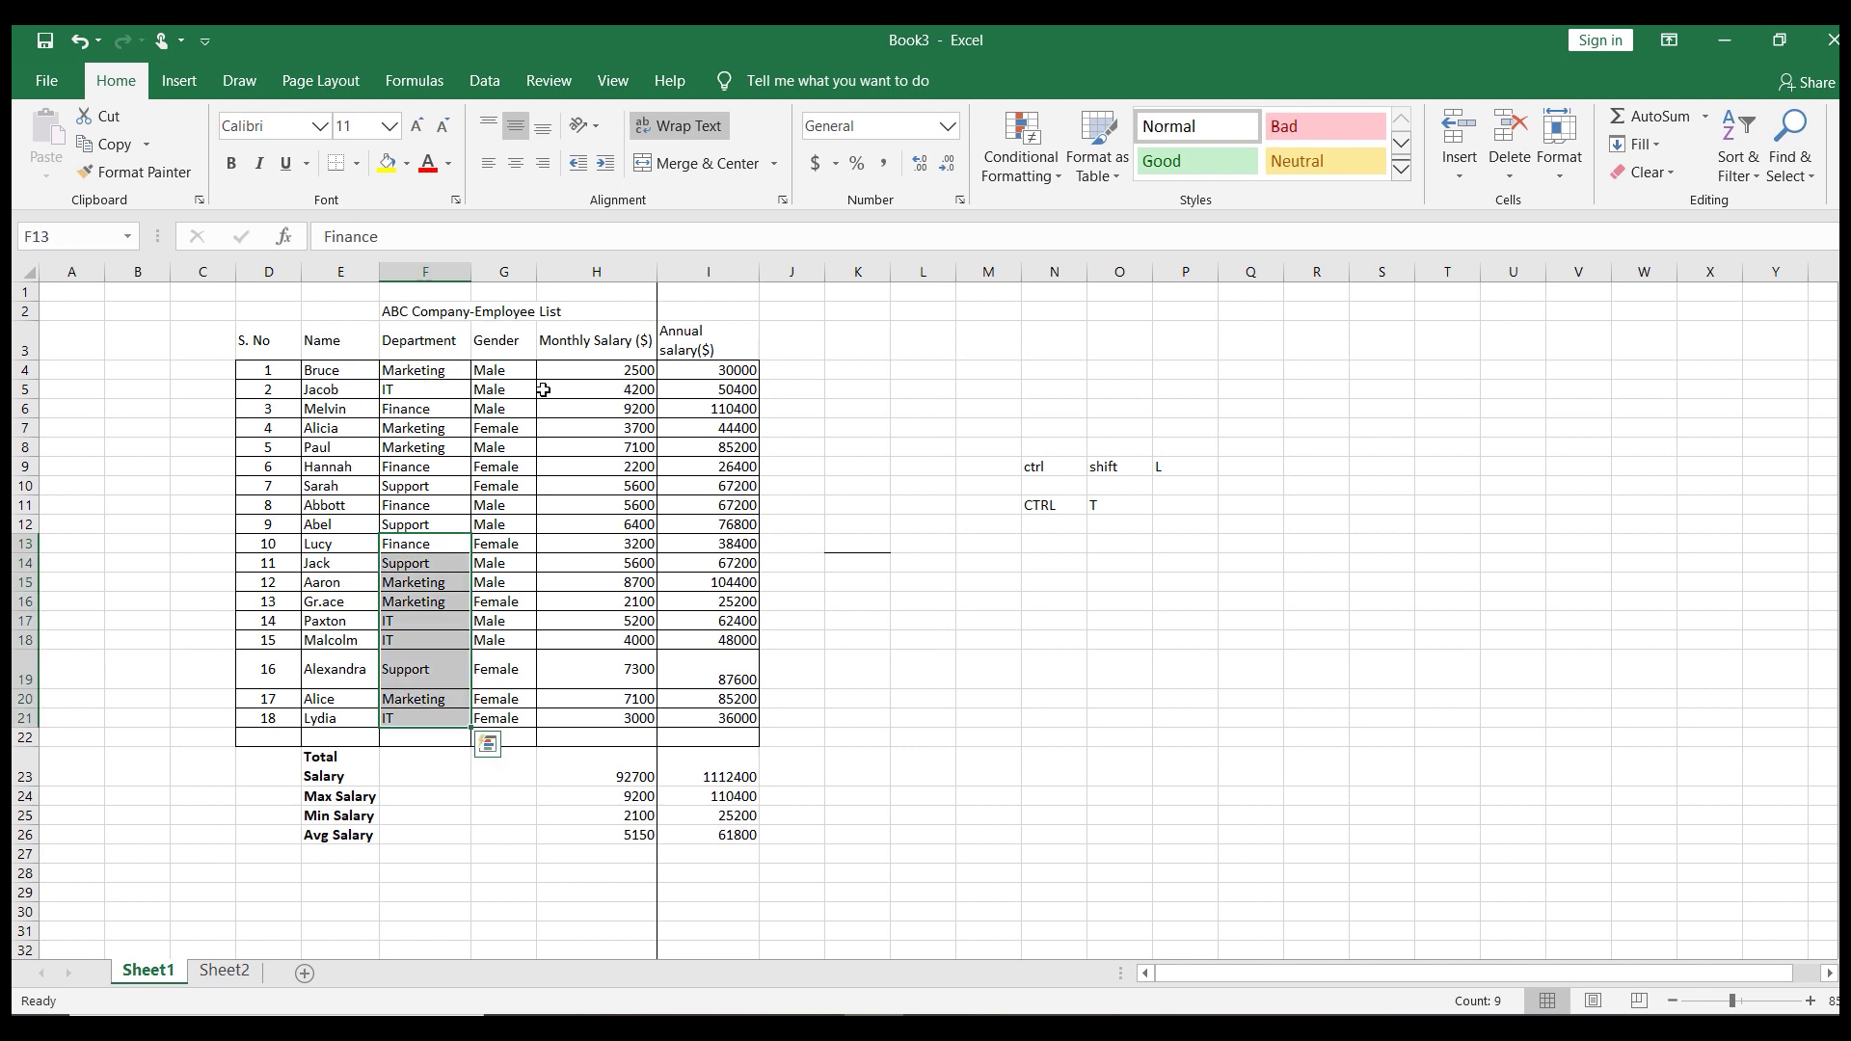
Select the monthly salaries H4:H21 and bring up Format Cells with Ctrl+1
left_click(601, 364)
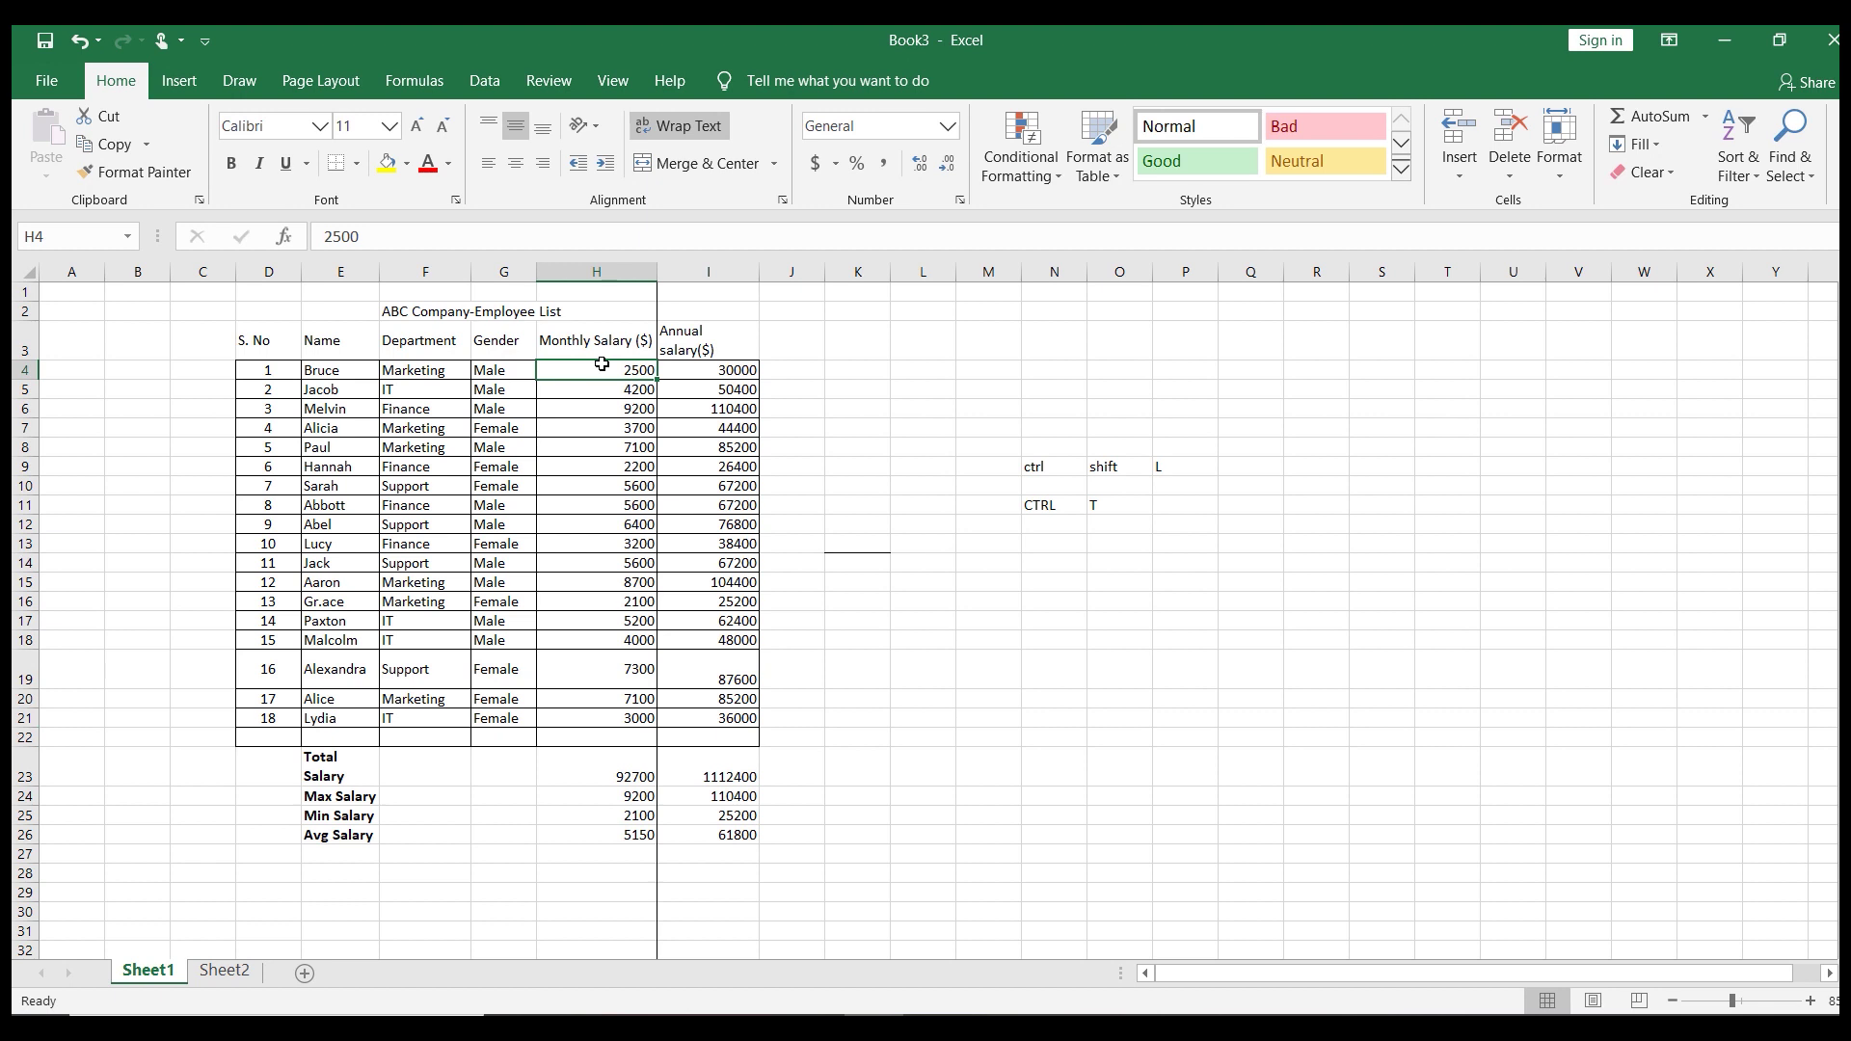
key("ctrl+shift+Down")
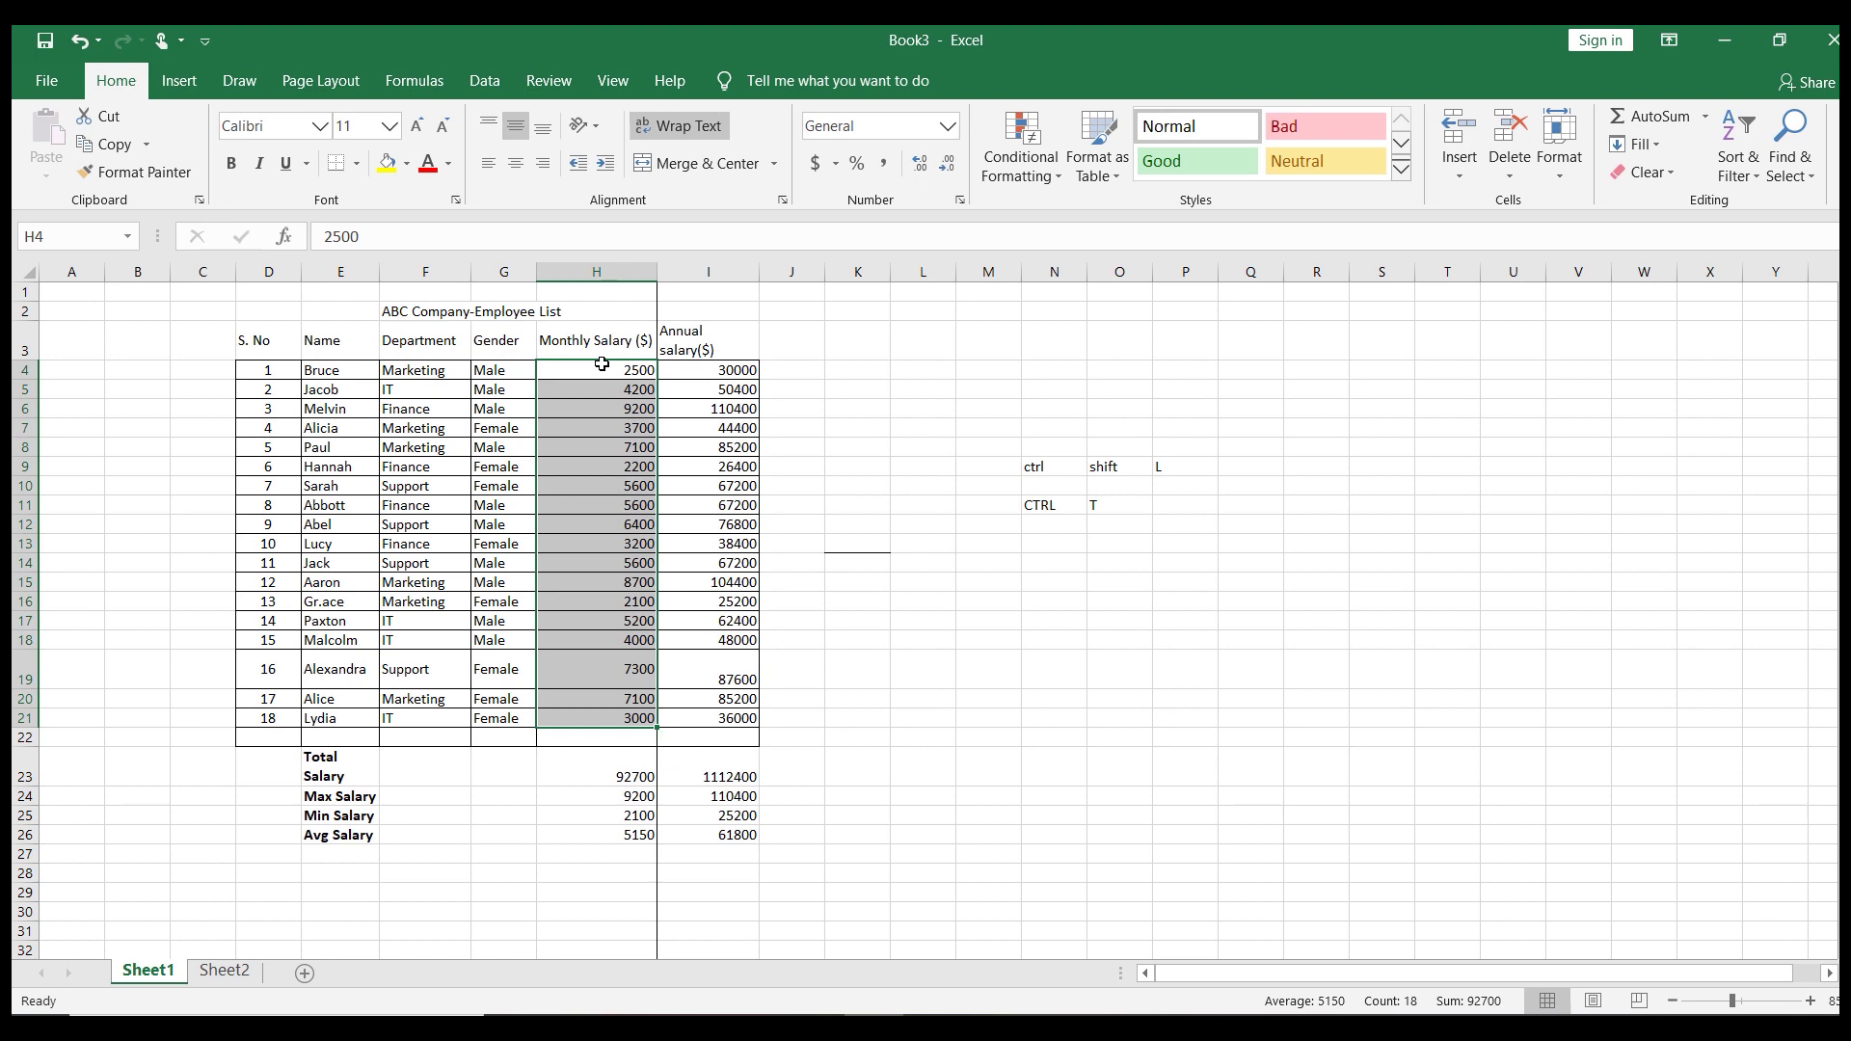
key("ctrl+1")
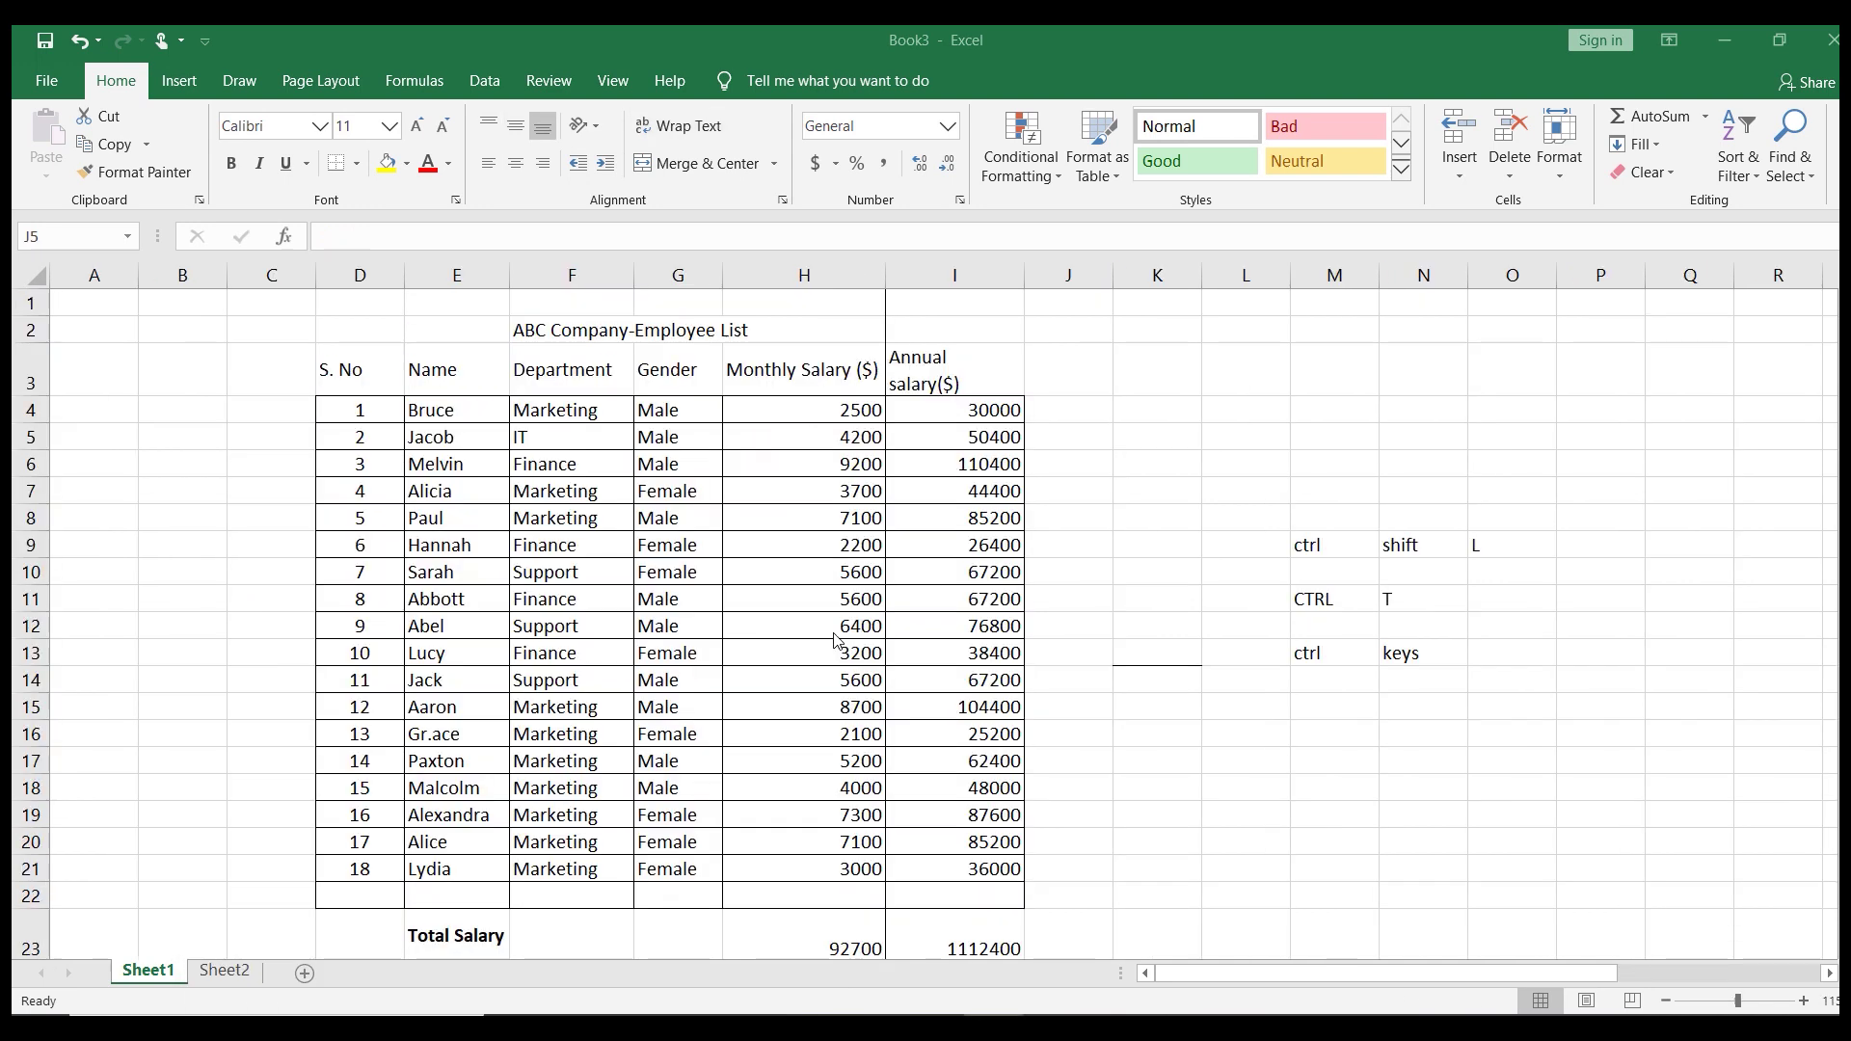
Select annual salaries I4:I21 and open Format Cells, showing General with sample 30000
left_click(924, 412)
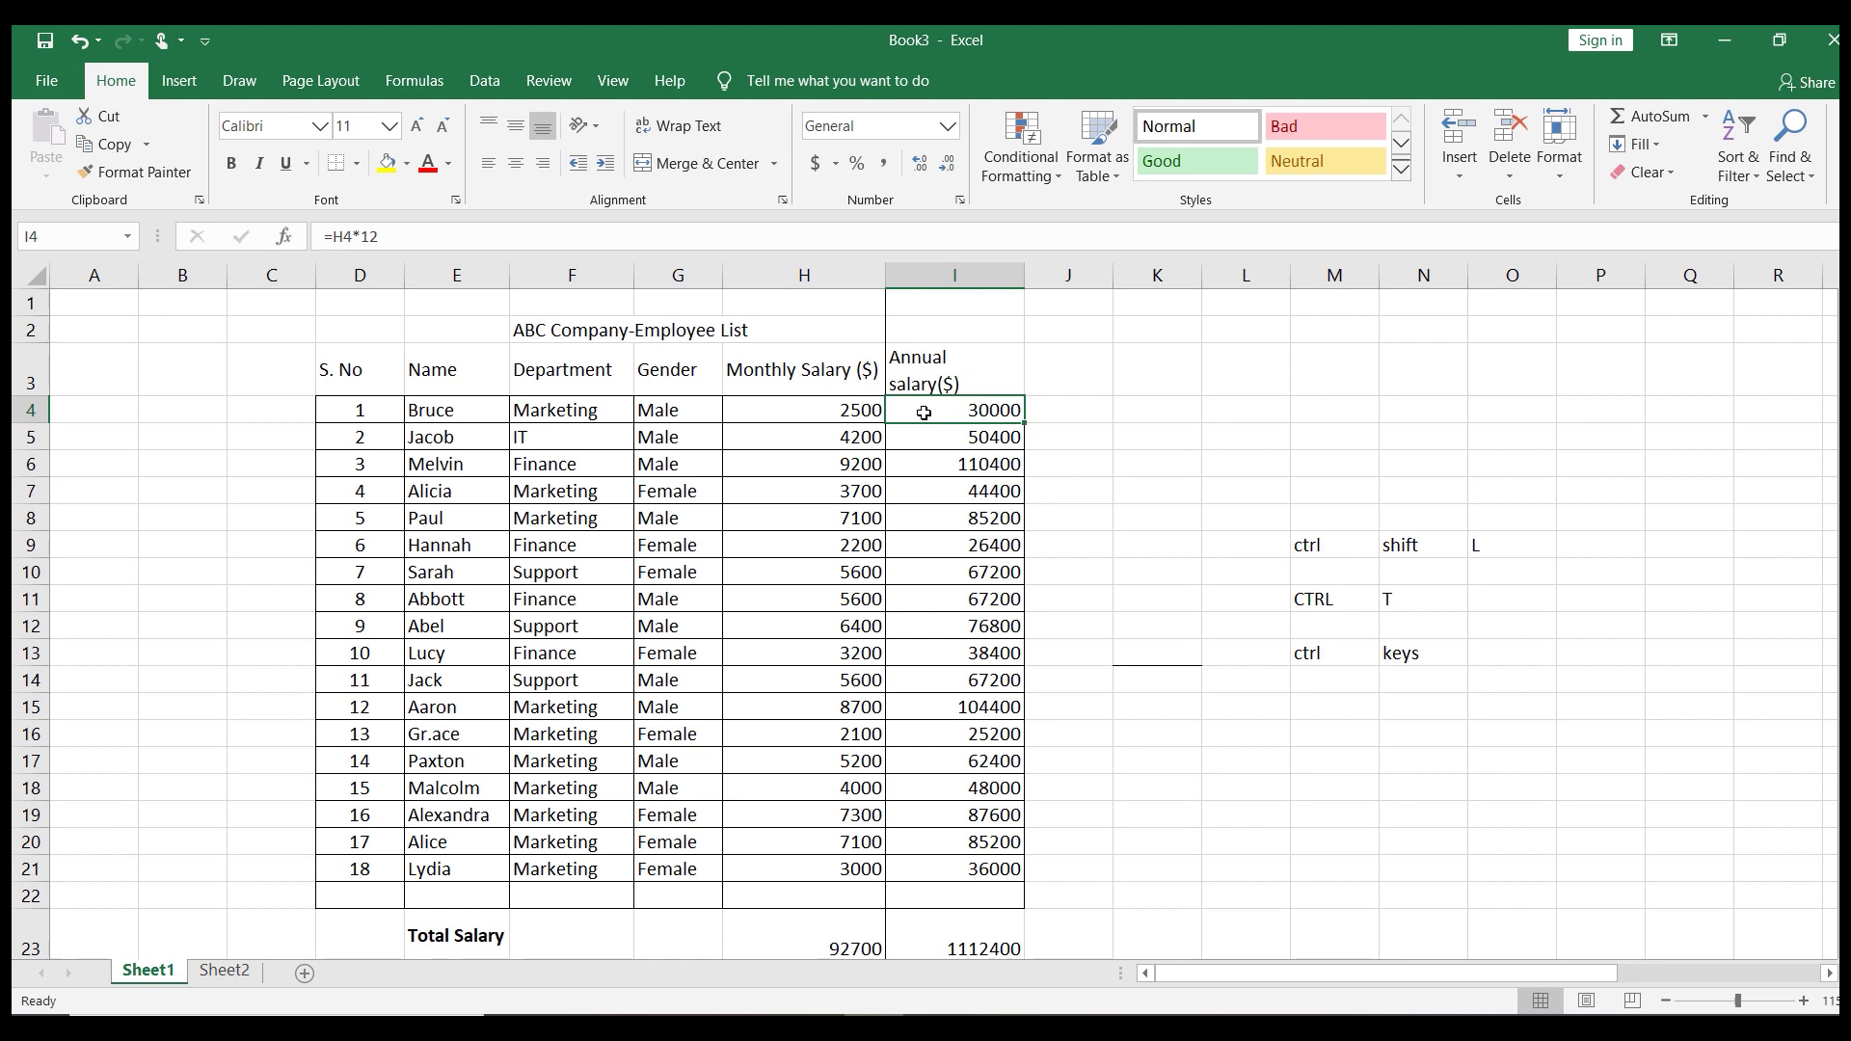
key("ctrl+shift+Down")
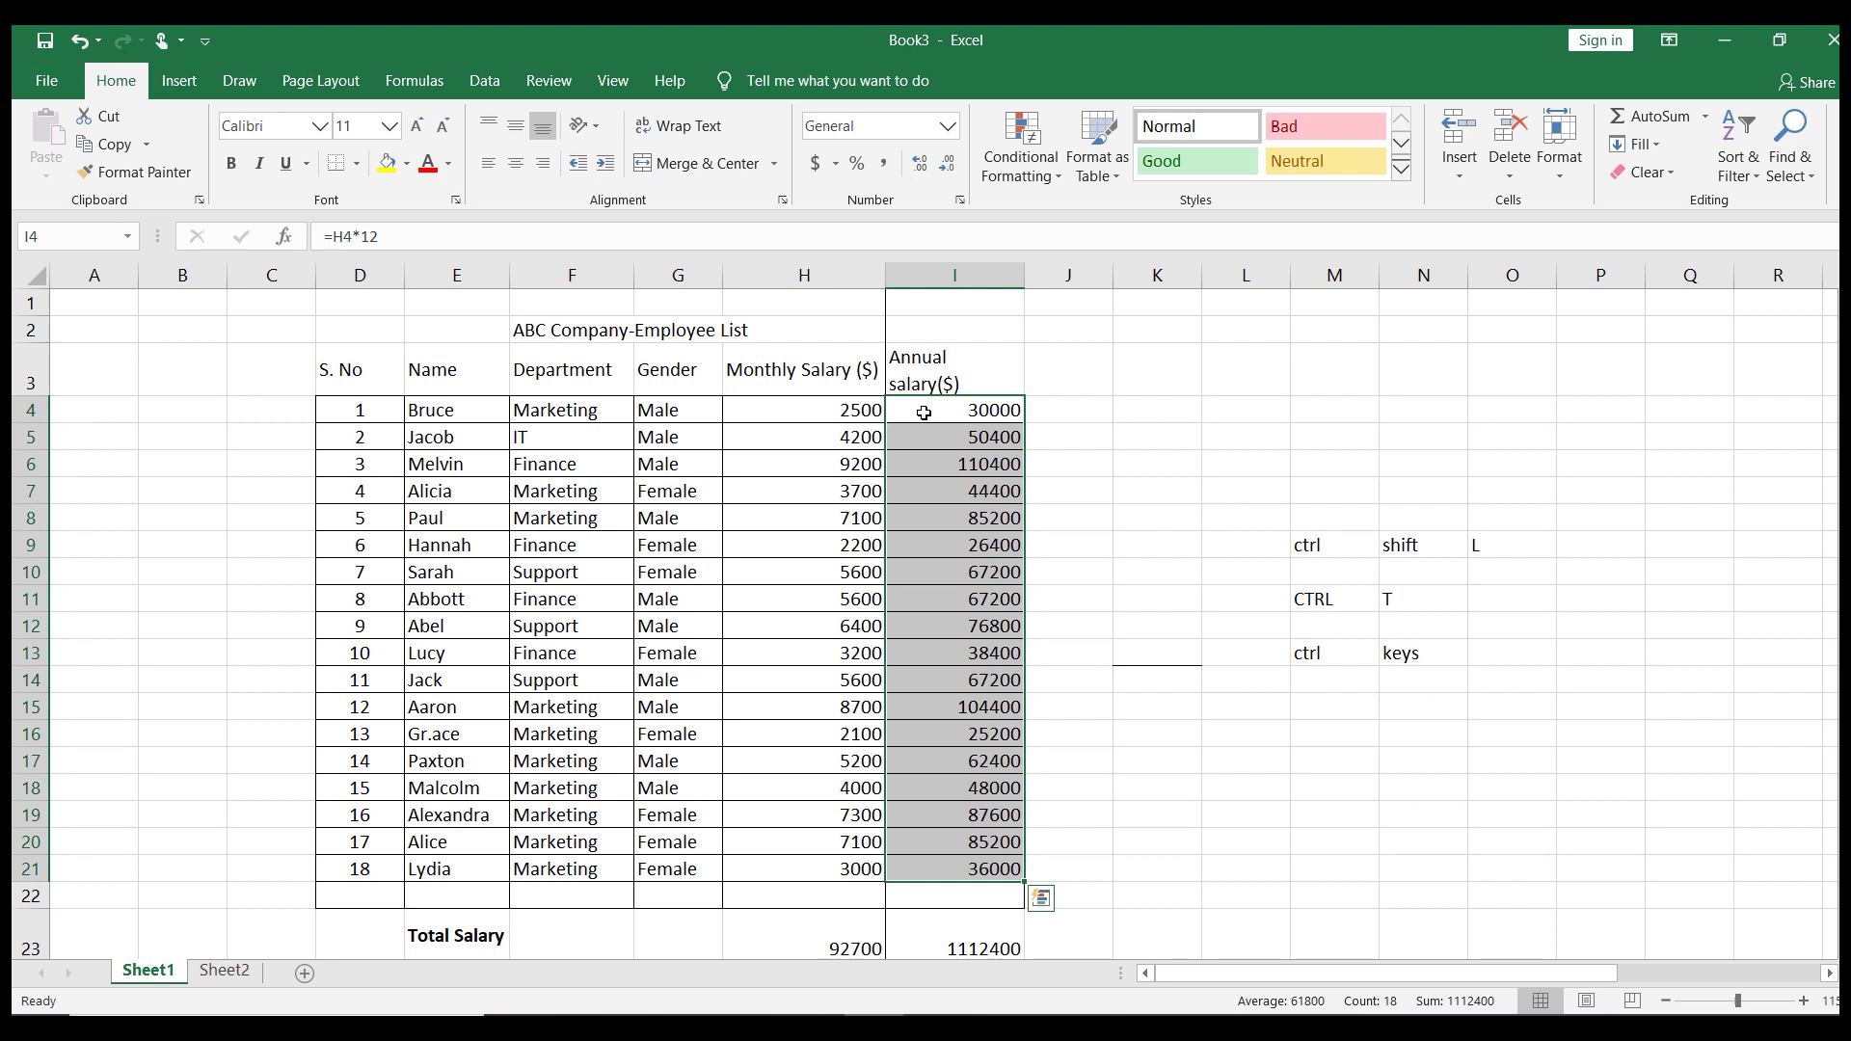
key("ctrl+1")
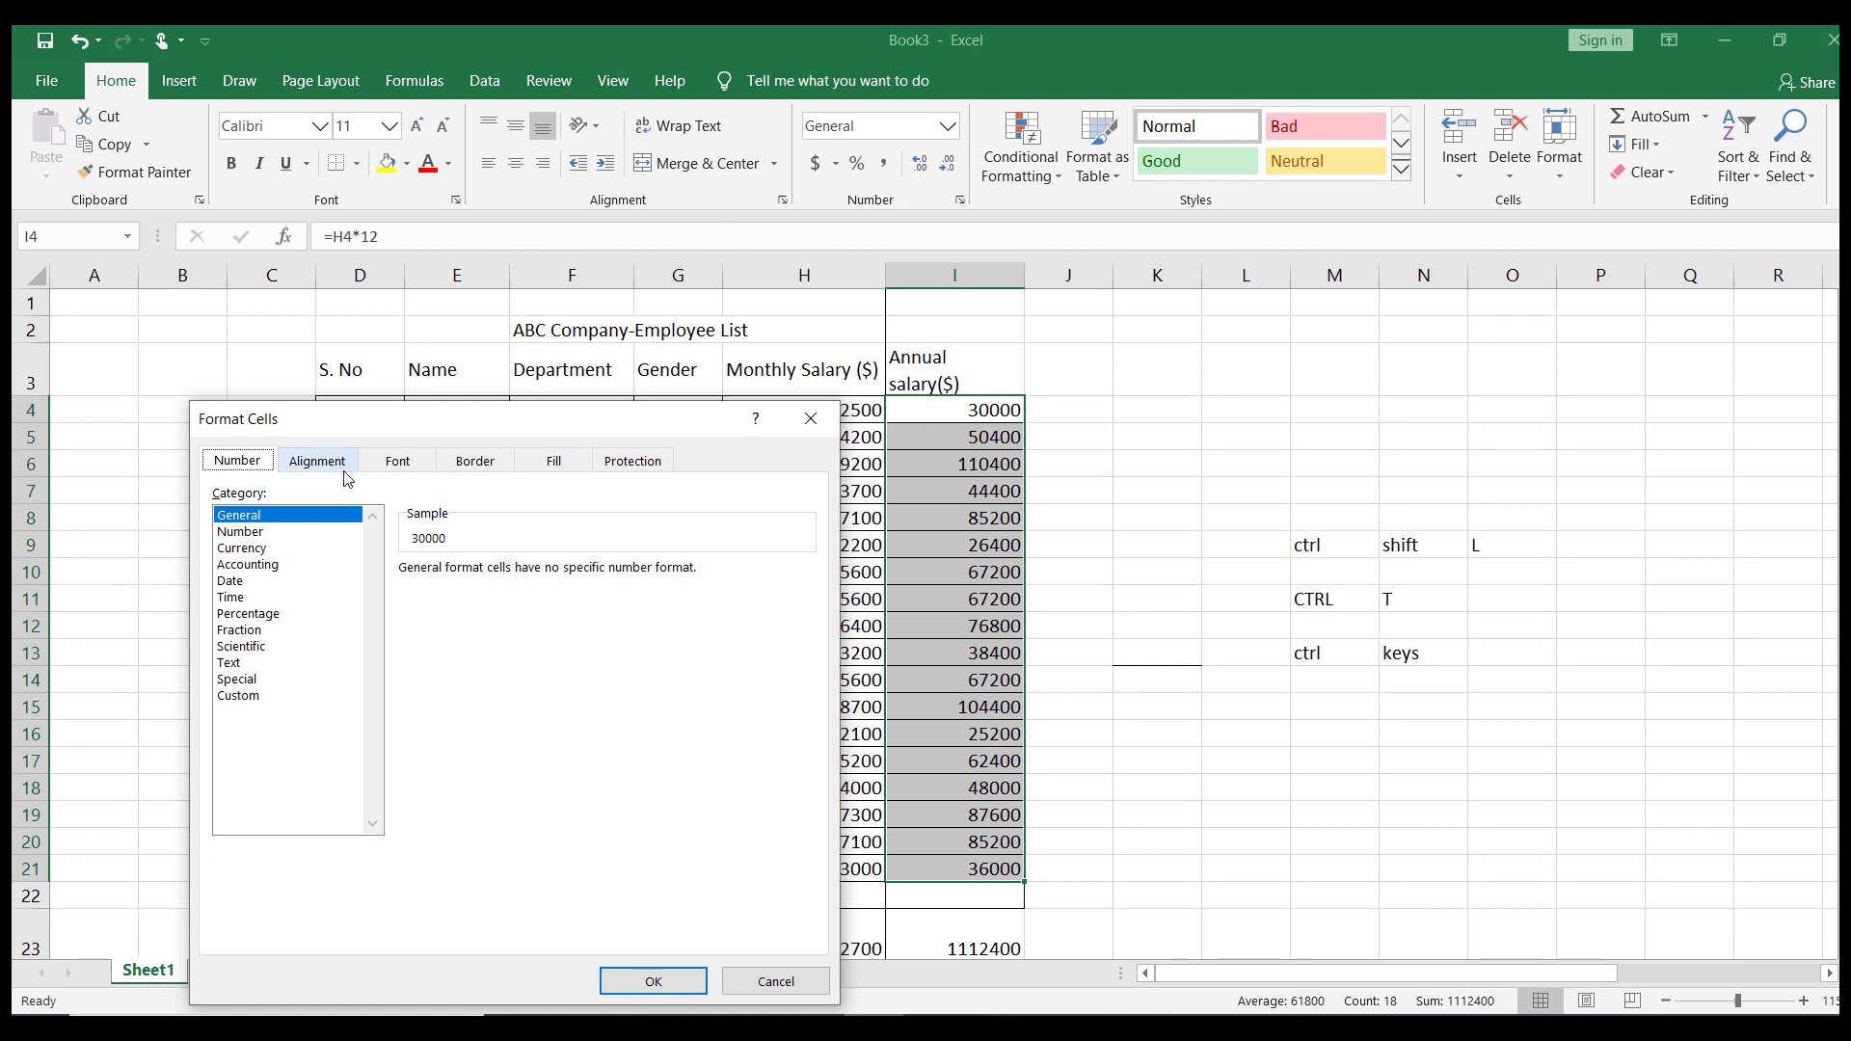
Apply the Number format with 2 decimals to the annual salaries, then undo it
left_click(279, 533)
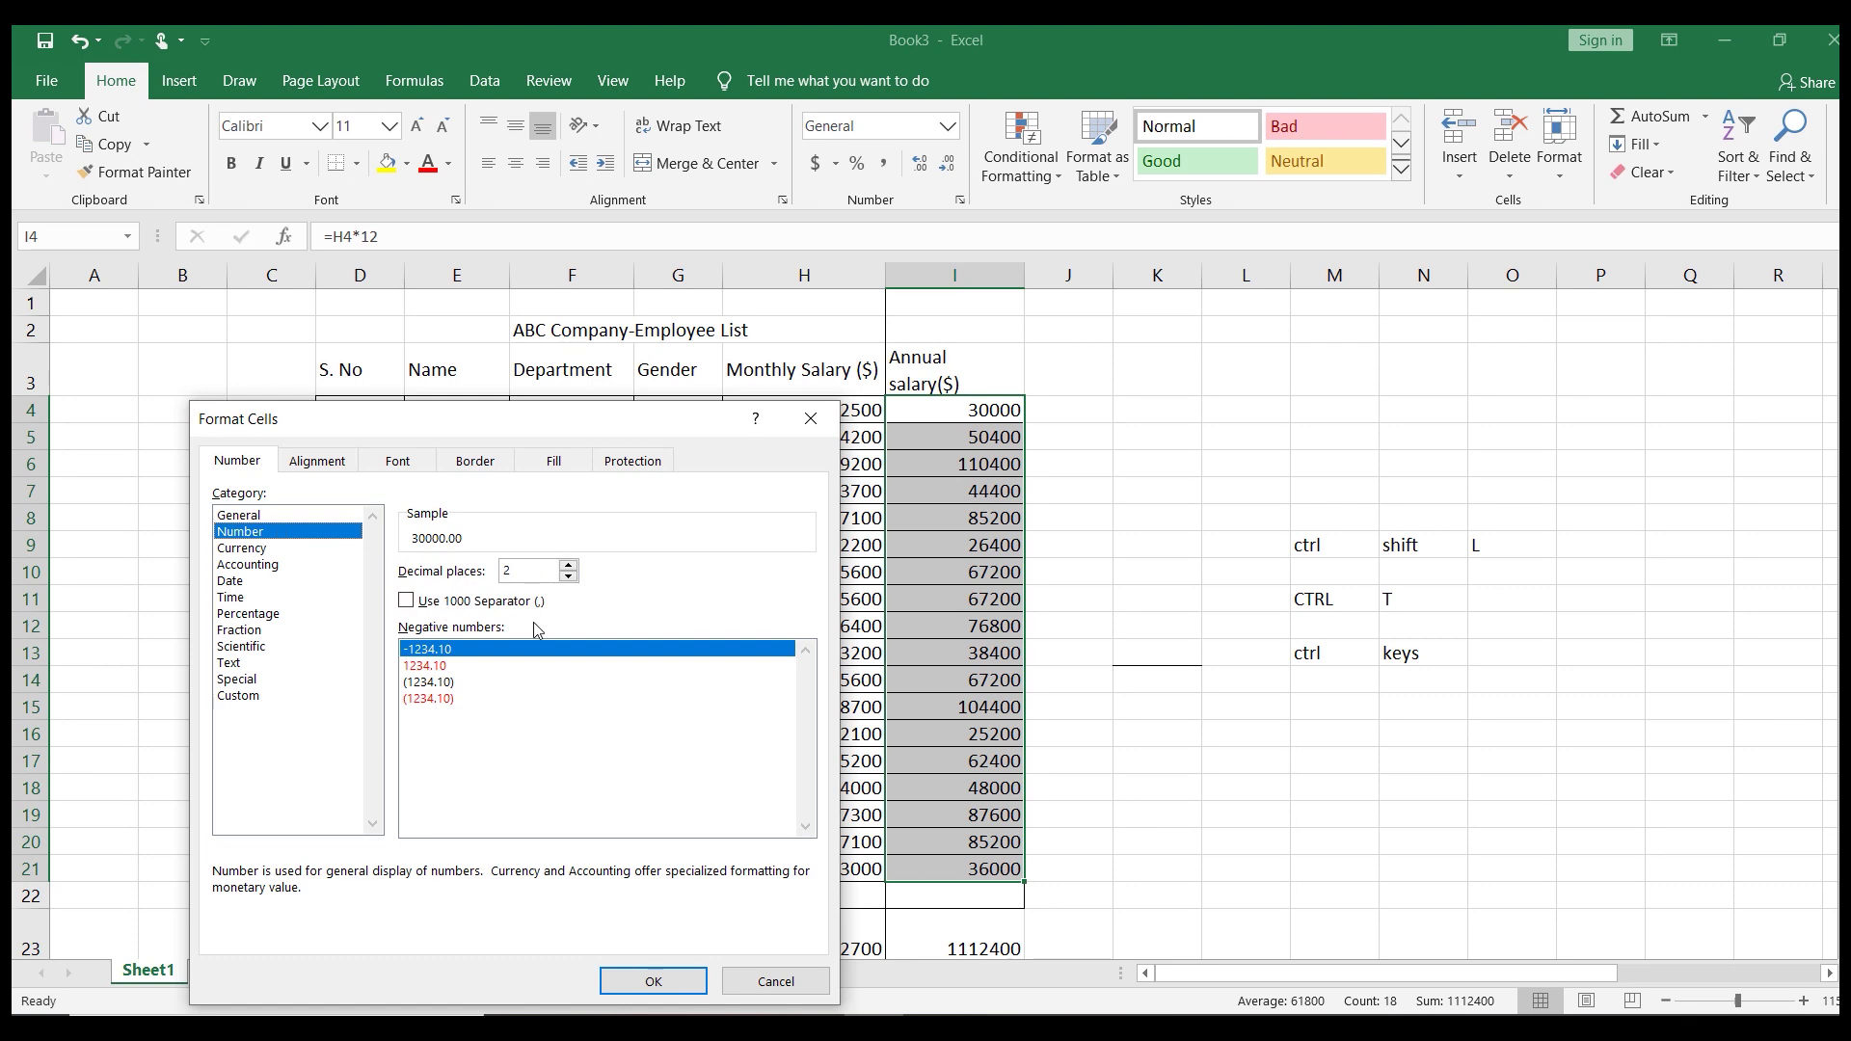
left_click(653, 981)
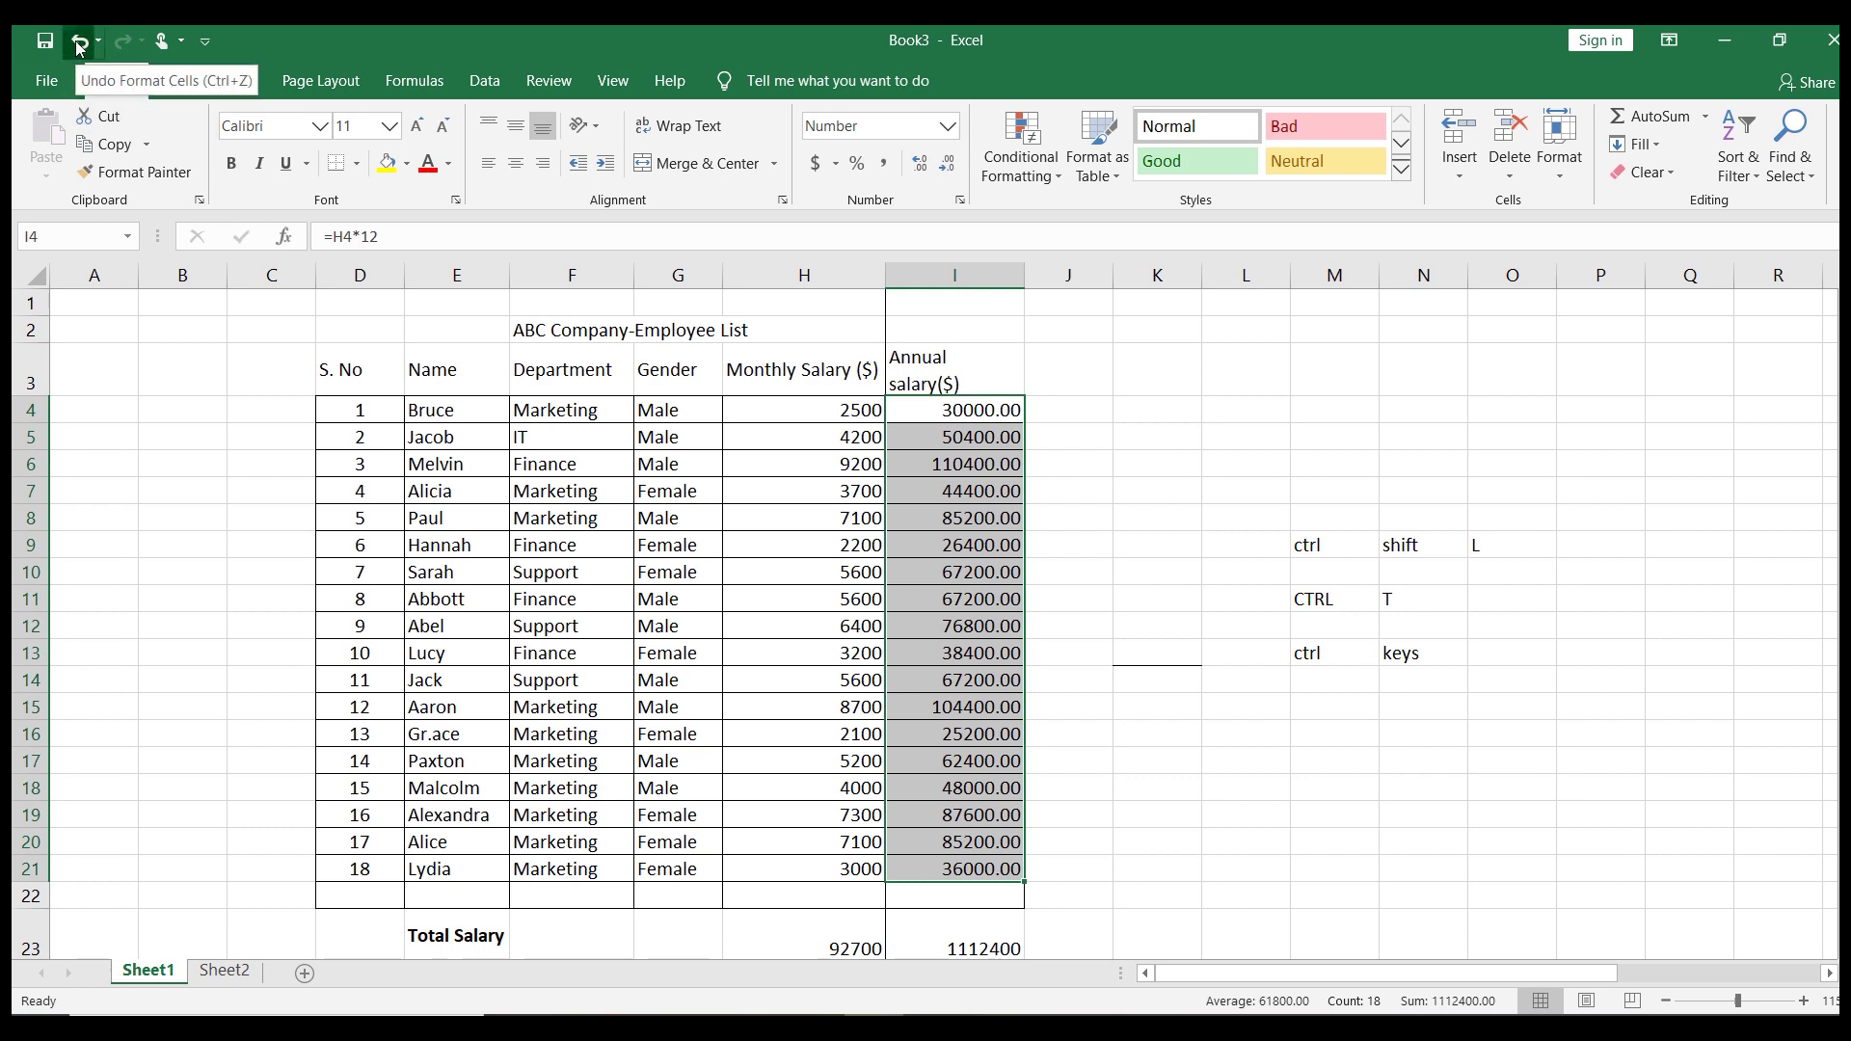
left_click(80, 43)
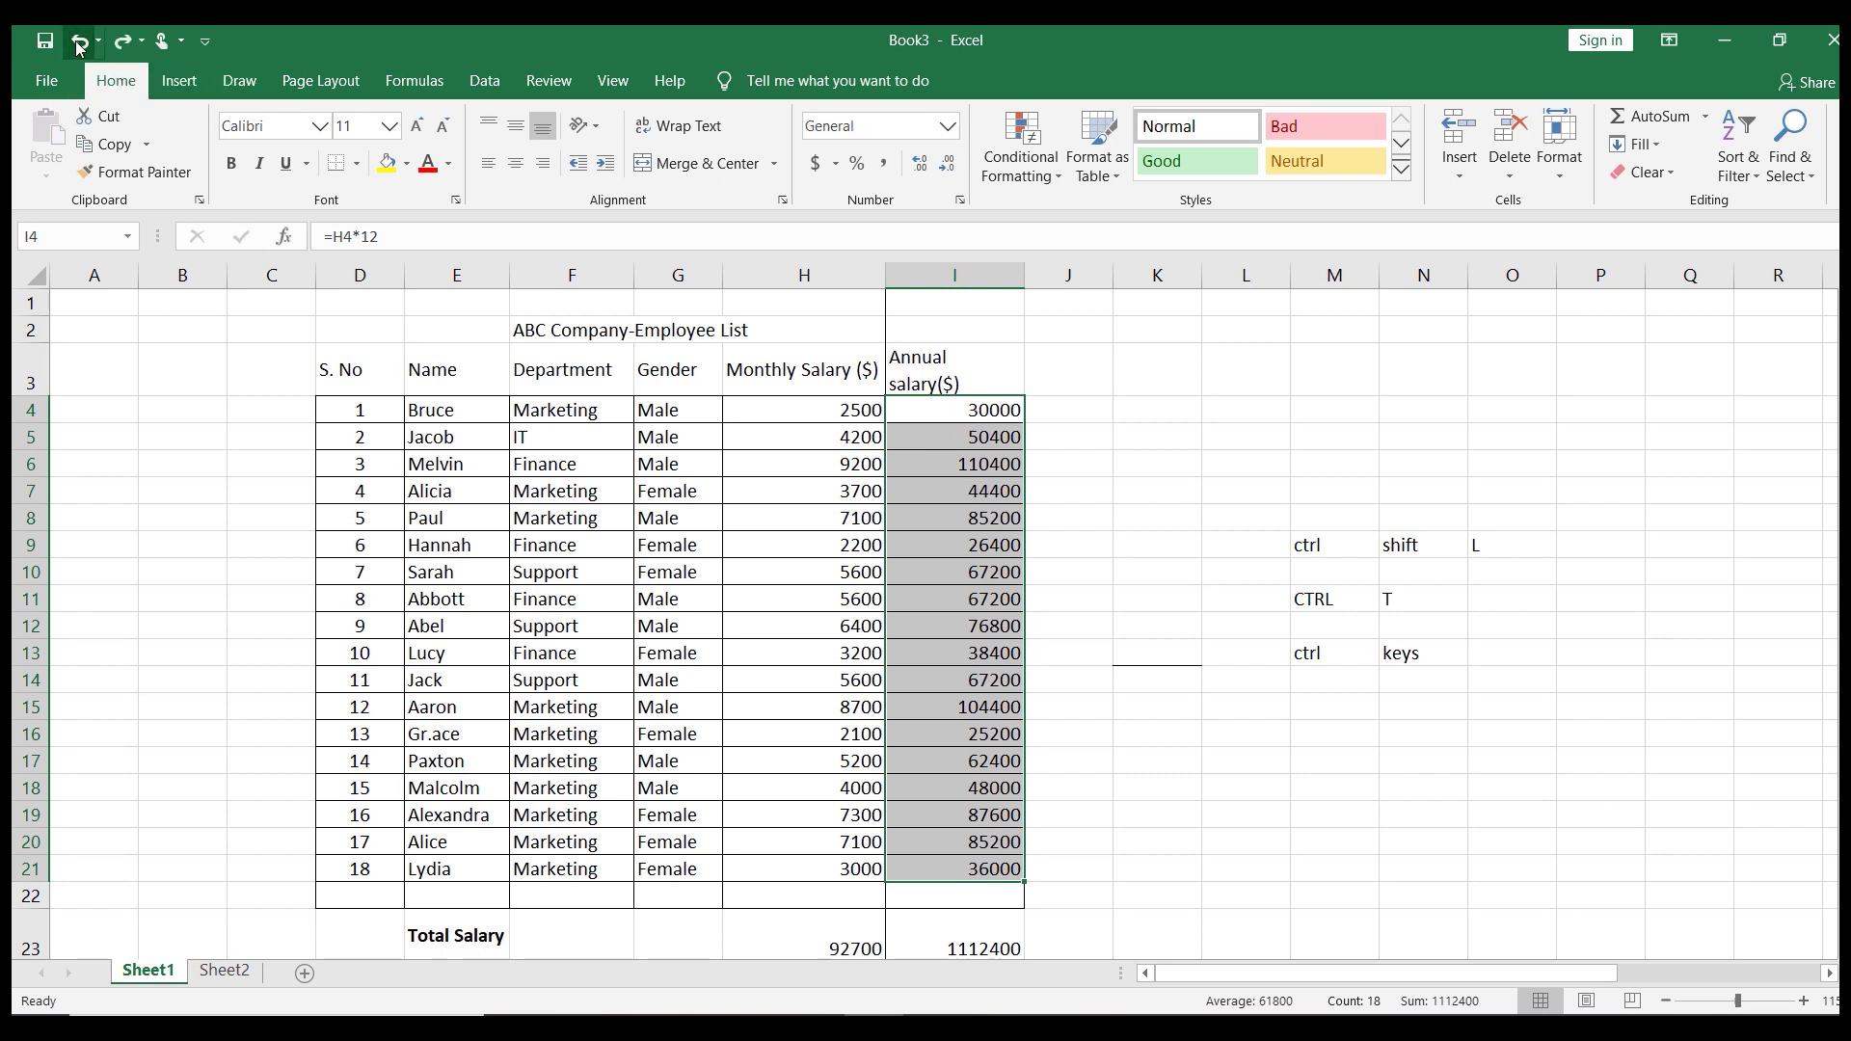
Undo the last edit, then AutoSum the summary salary figures H23:H26 with Alt+=
left_click(80, 44)
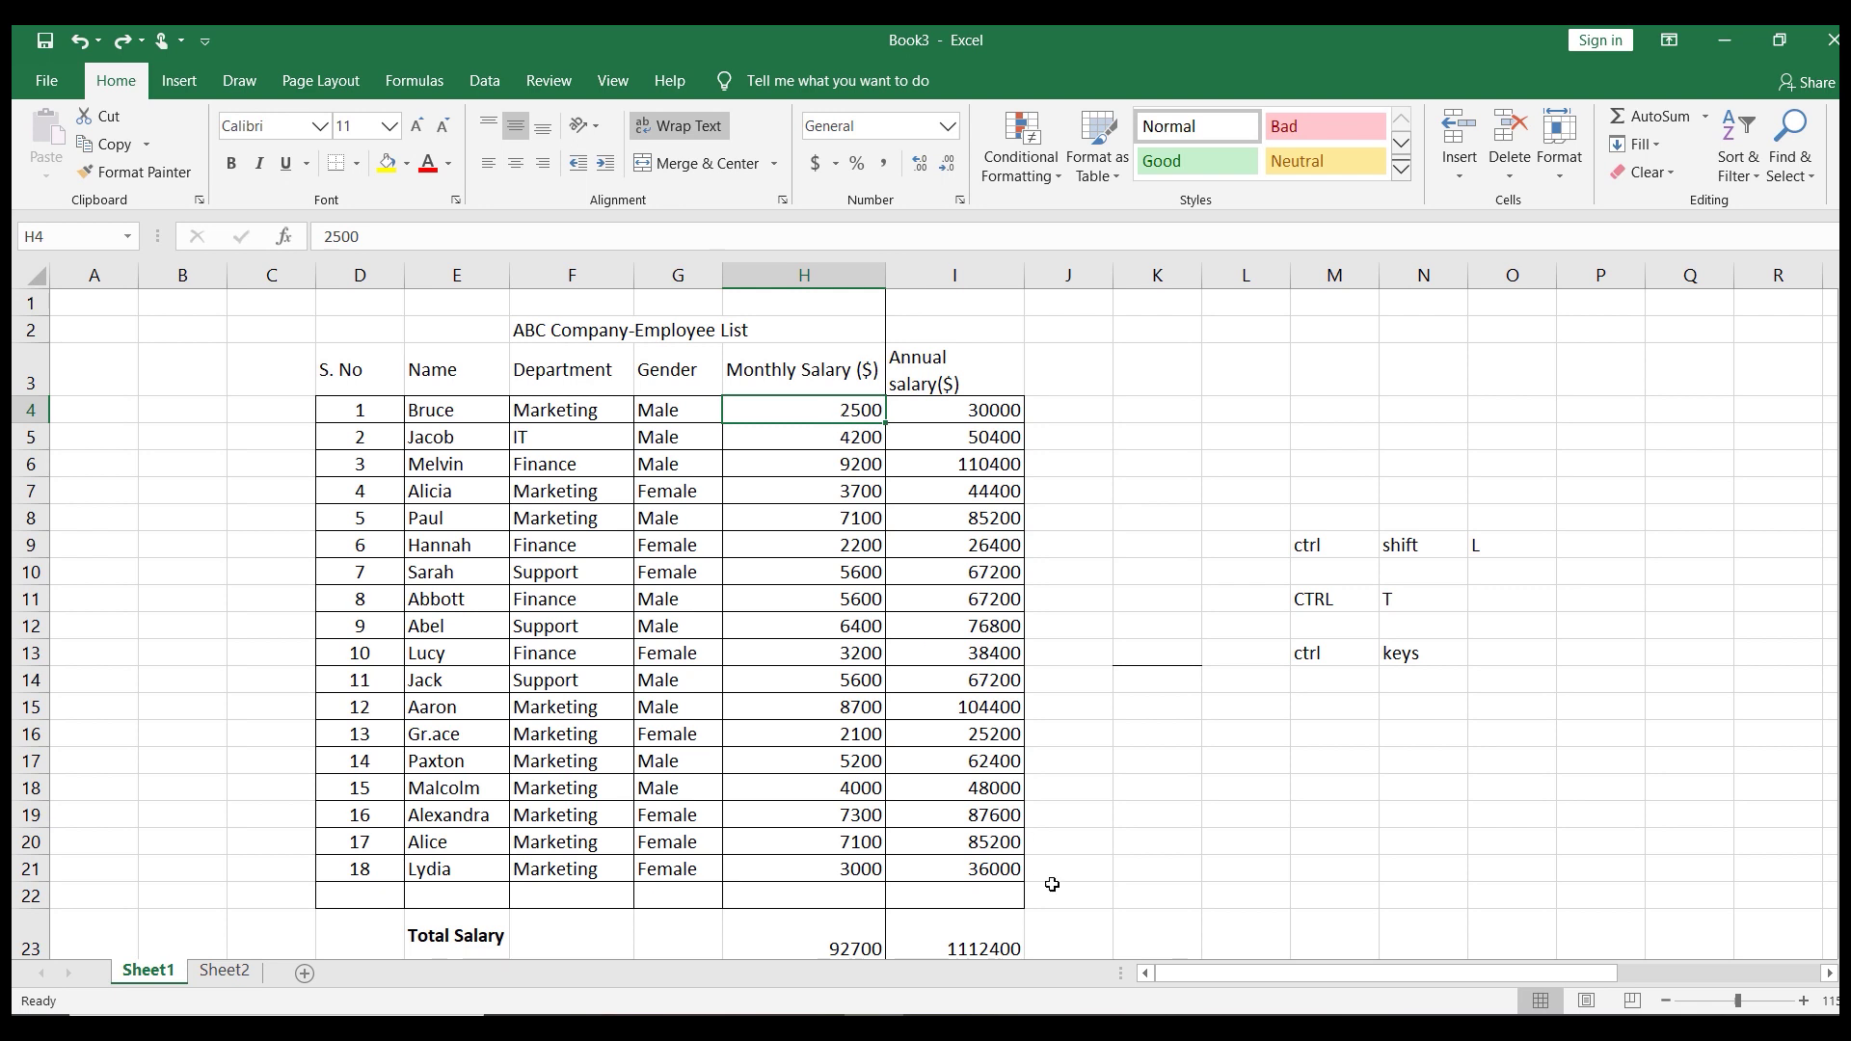
key("Down")
key("Down")
key("Down")
key("Down")
key("Down")
key("Down")
key("Down")
key("Down")
key("Down")
key("Down")
key("Down")
key("Down")
key("Down")
key("Down")
key("Down")
key("Down")
key("Down")
key("Down")
key("Down")
key("Down")
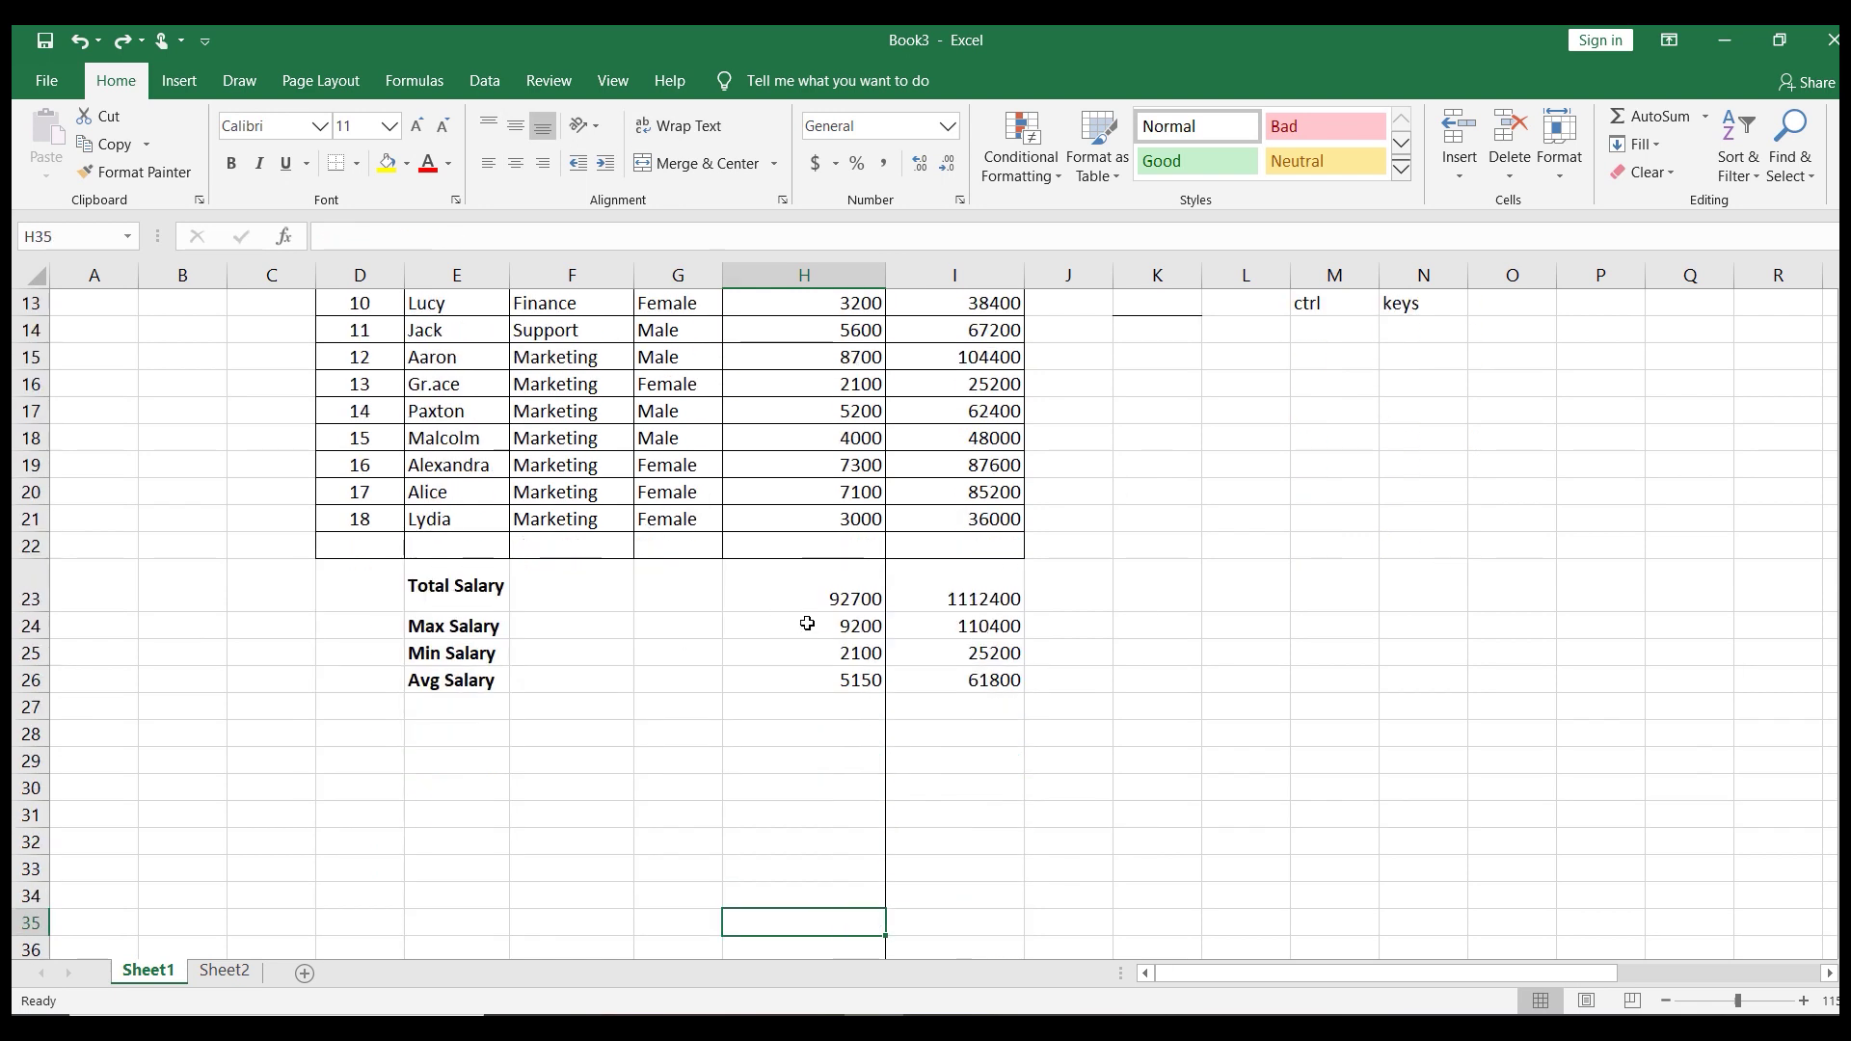
left_click(826, 583)
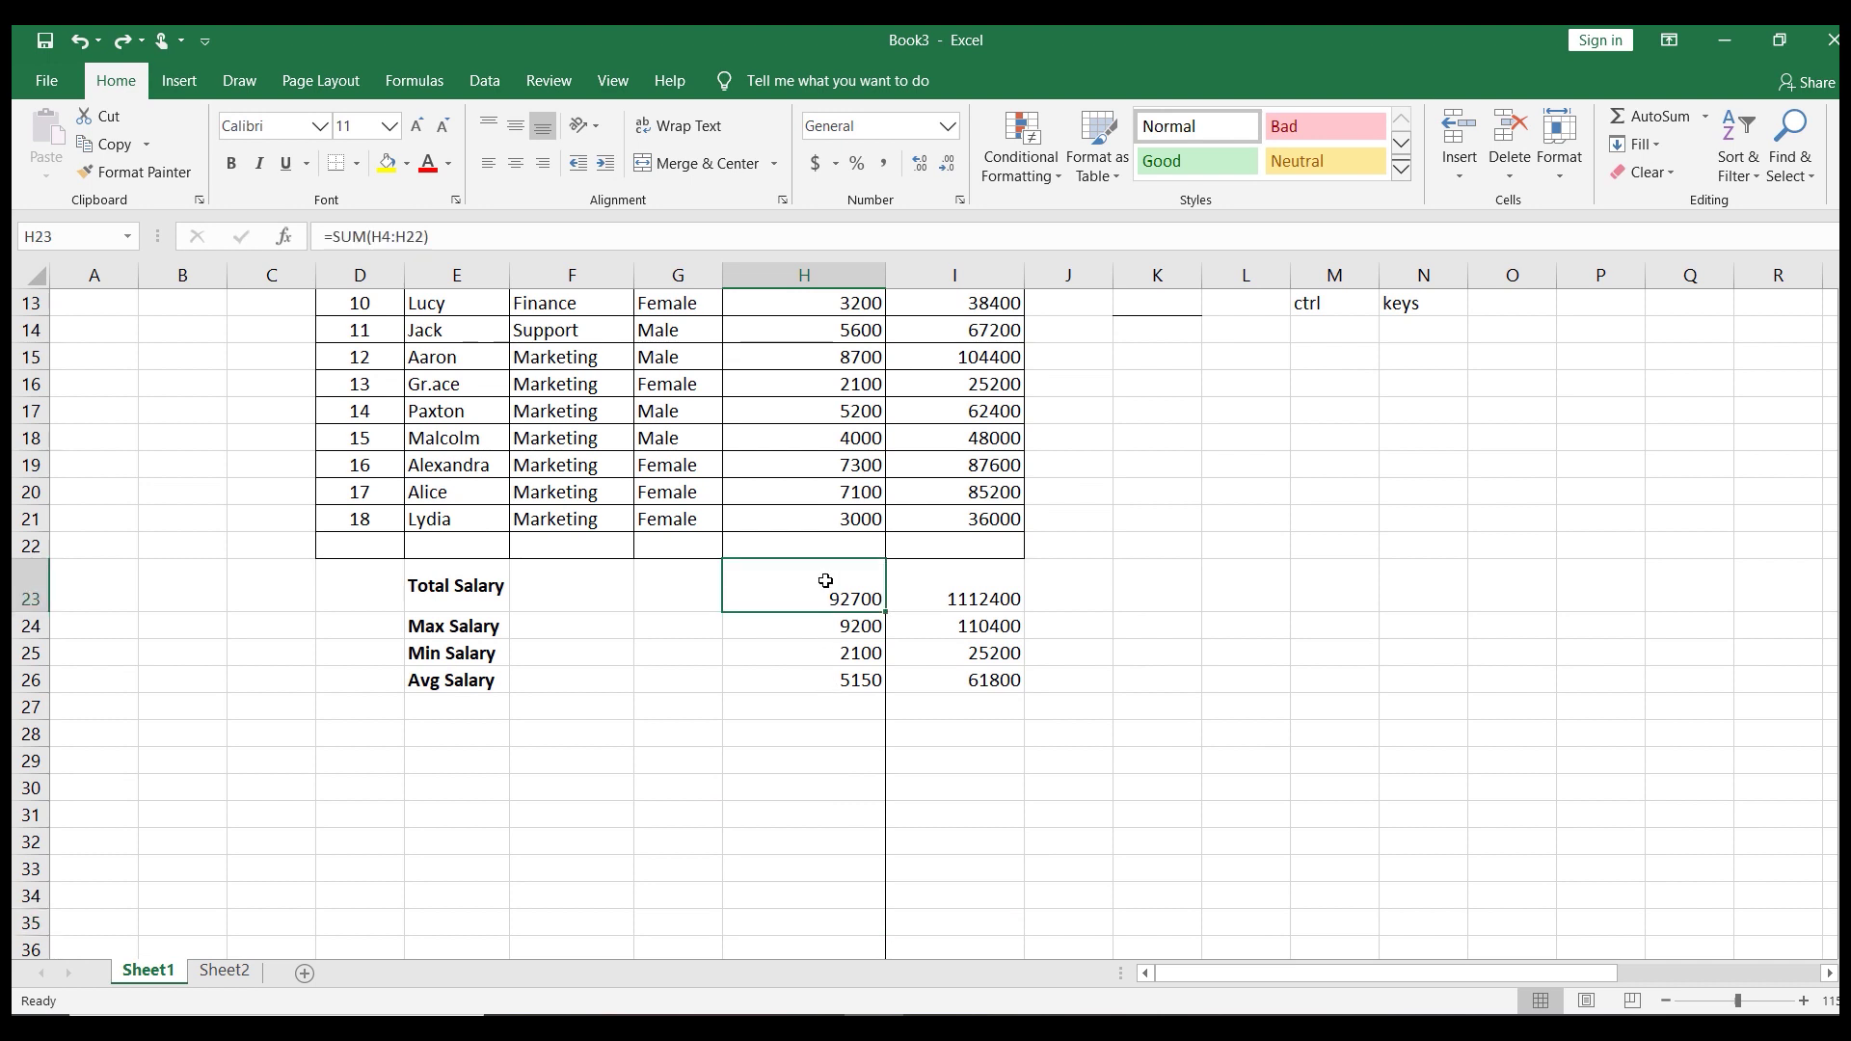
left_click_drag(826, 588, 829, 675)
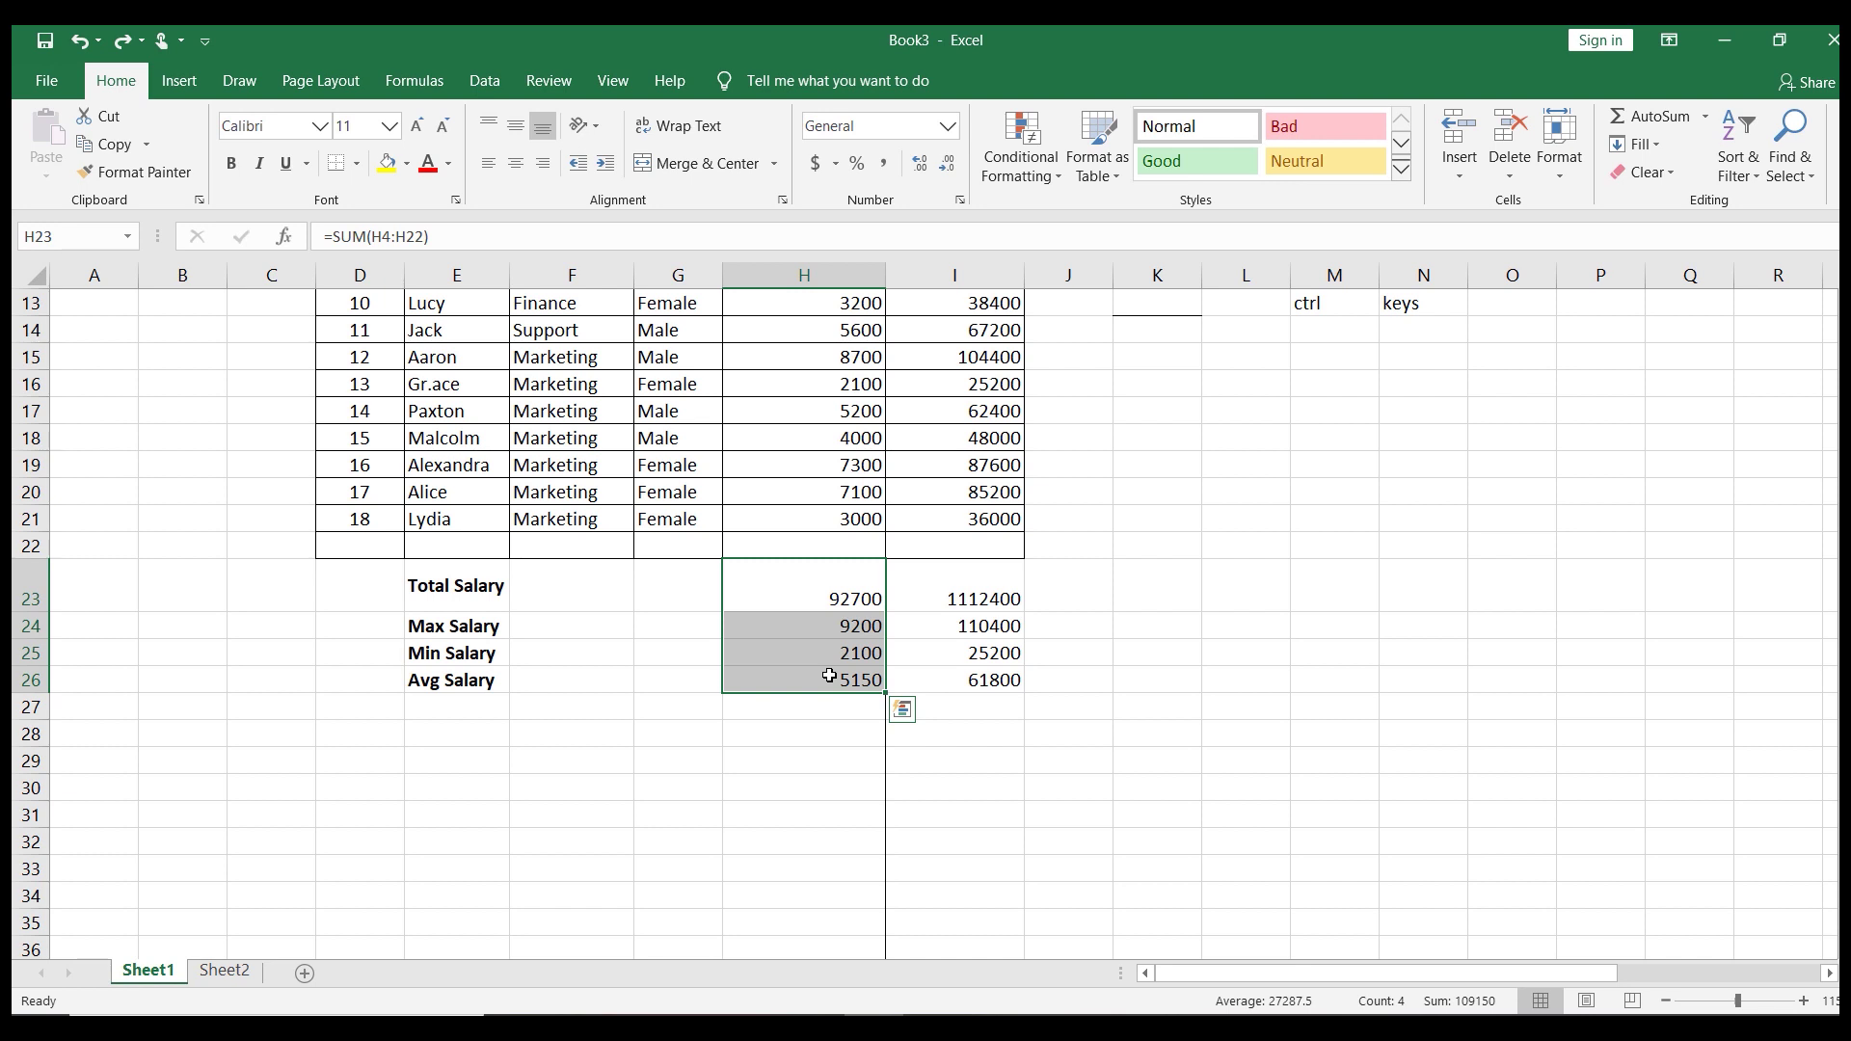
key("alt+equal")
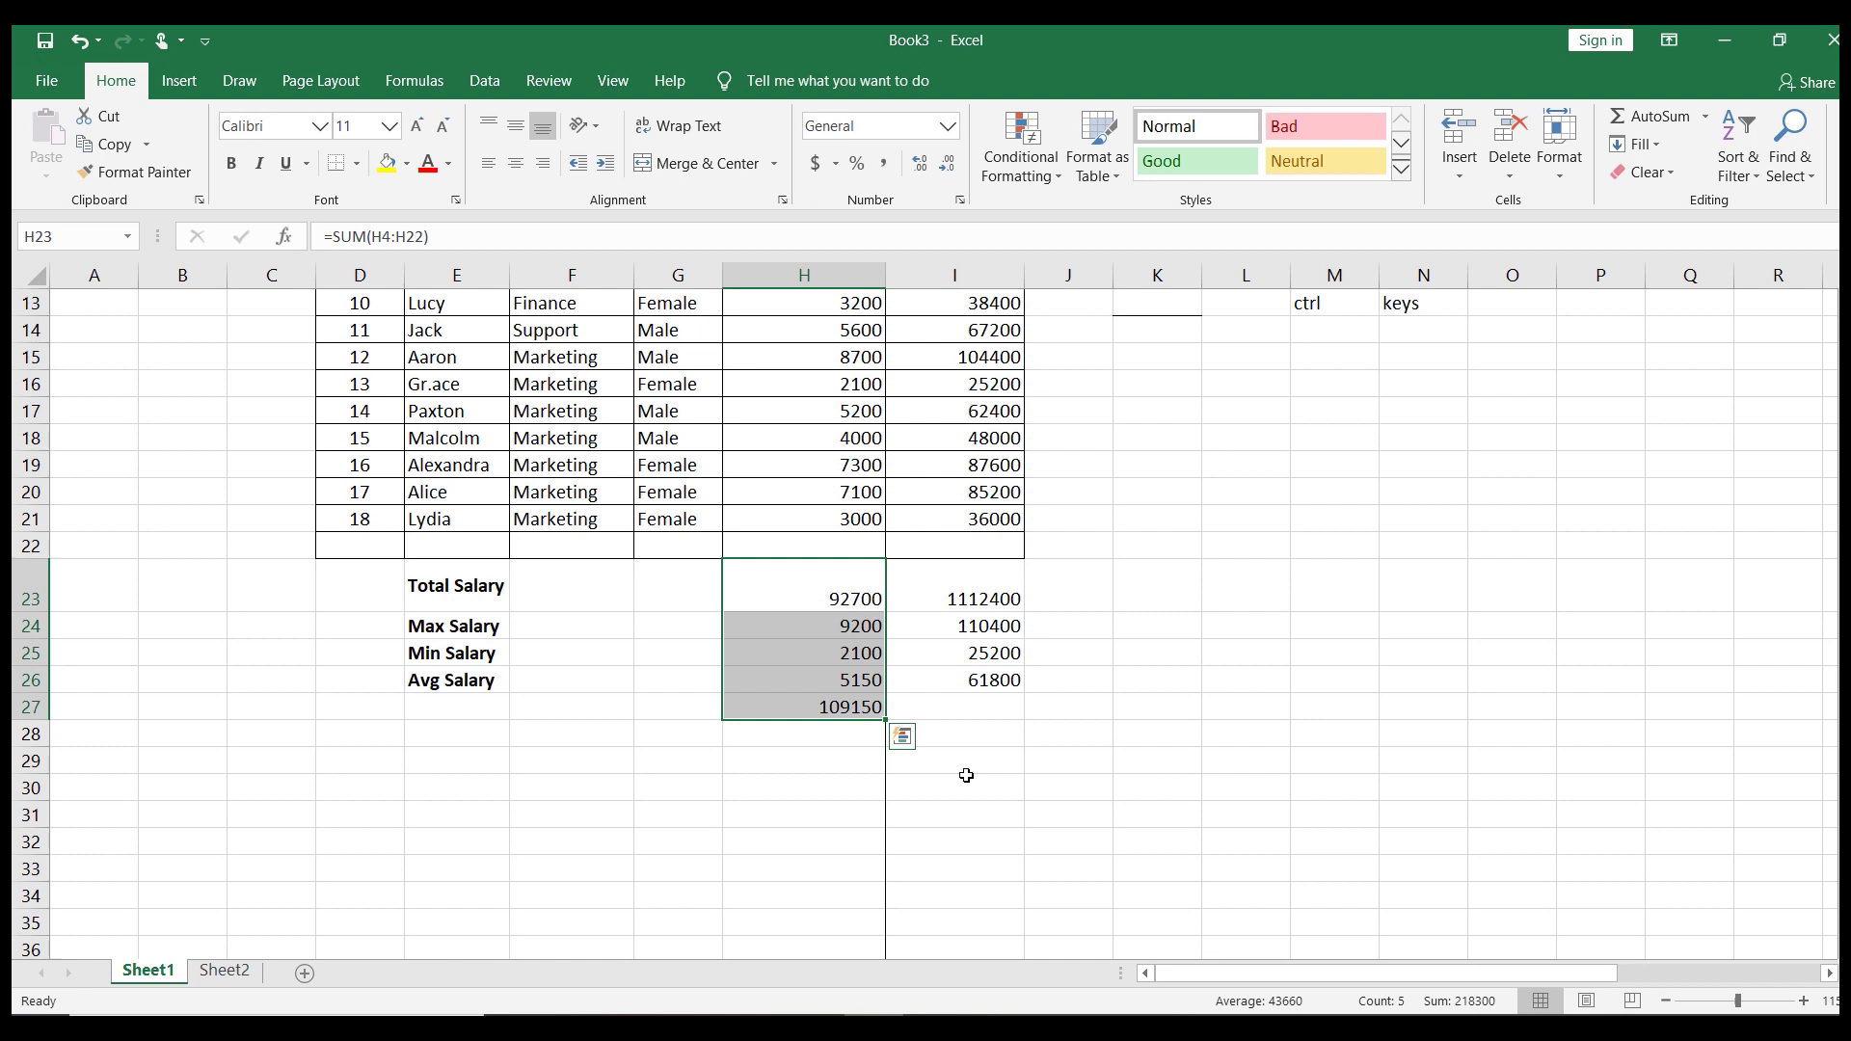
left_click(966, 776)
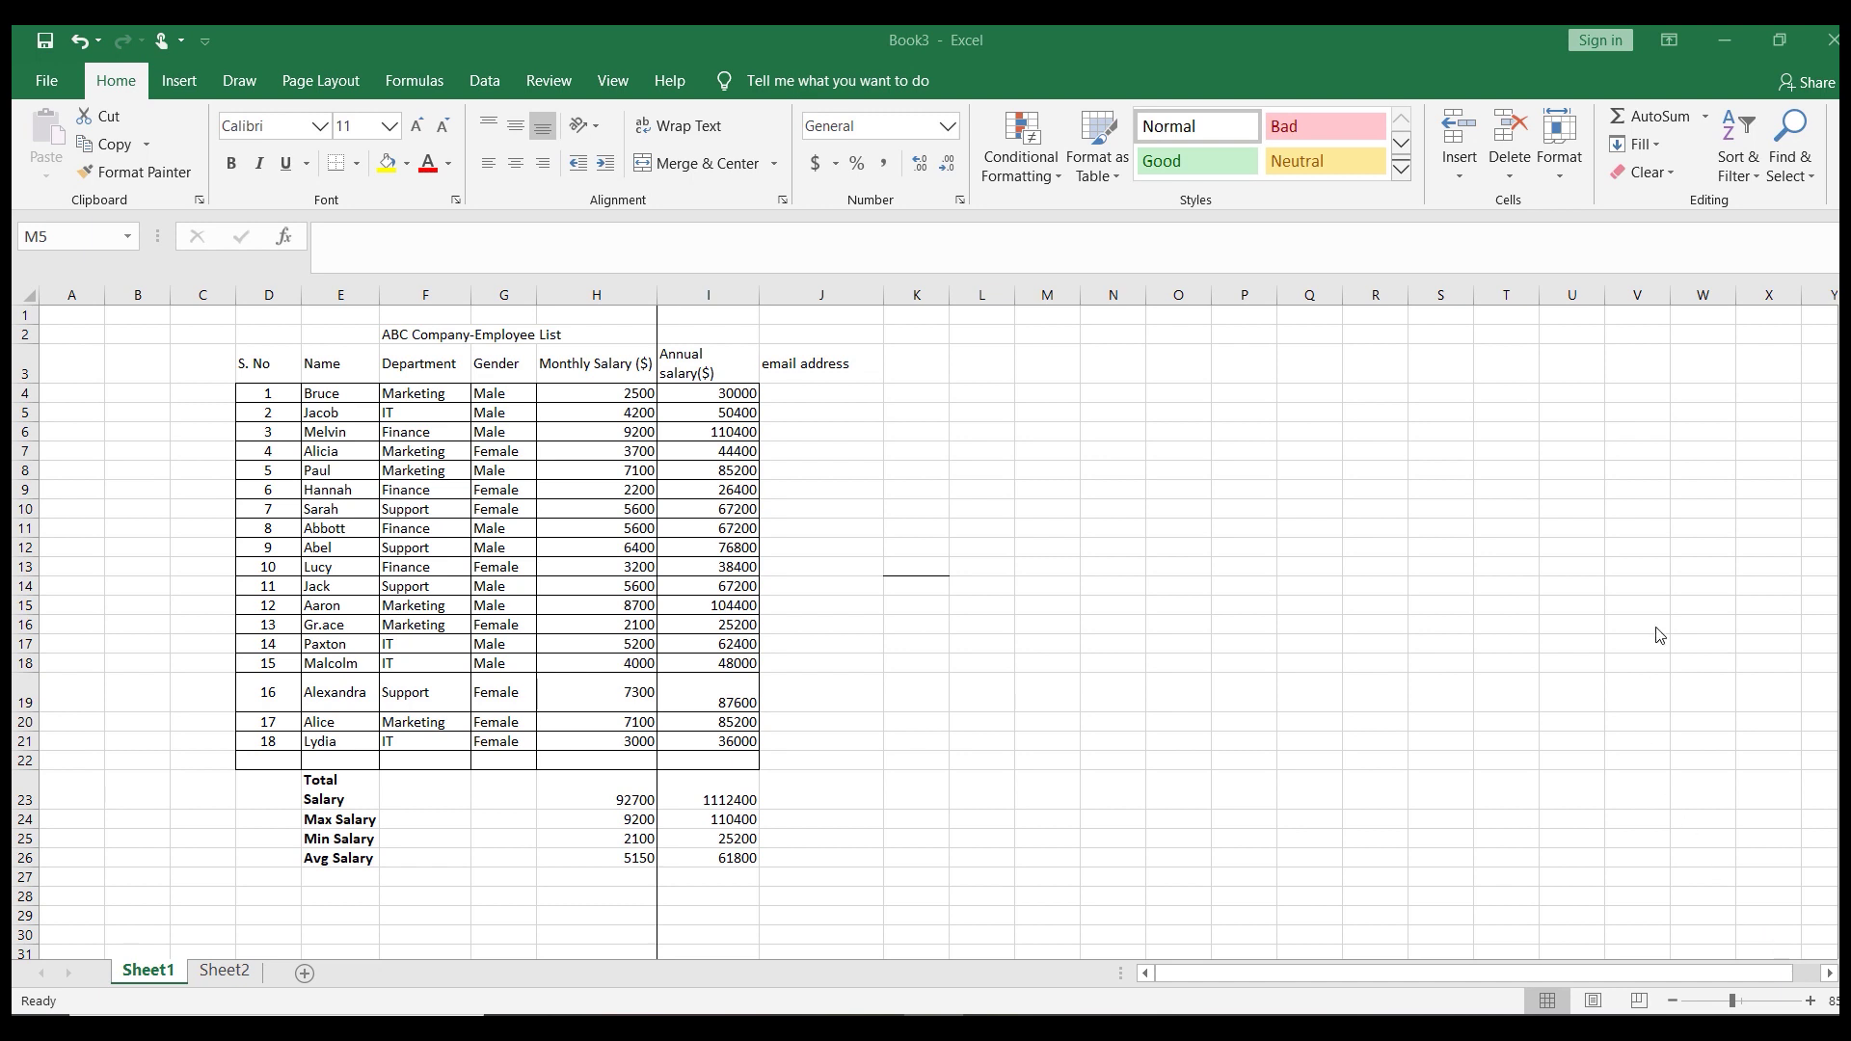
Enter the first employee's email address in J4 as the example
left_click(824, 367)
left_click(820, 400)
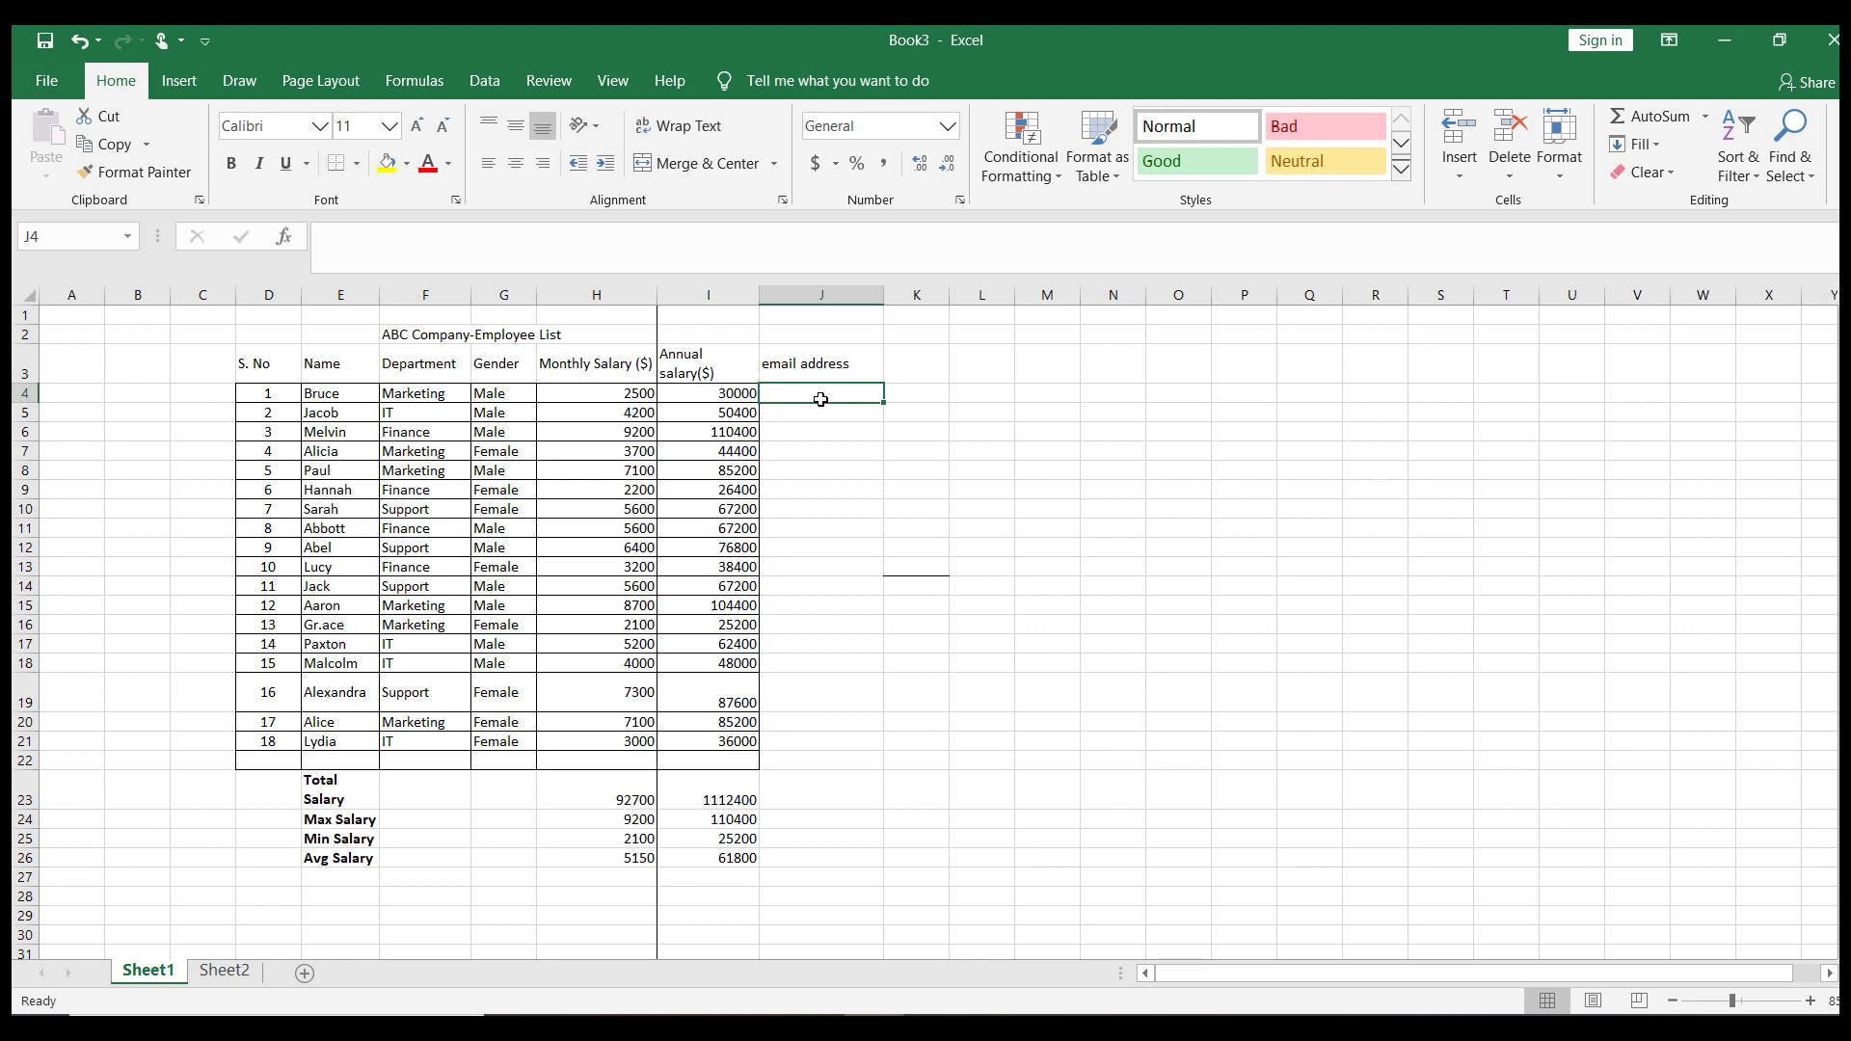
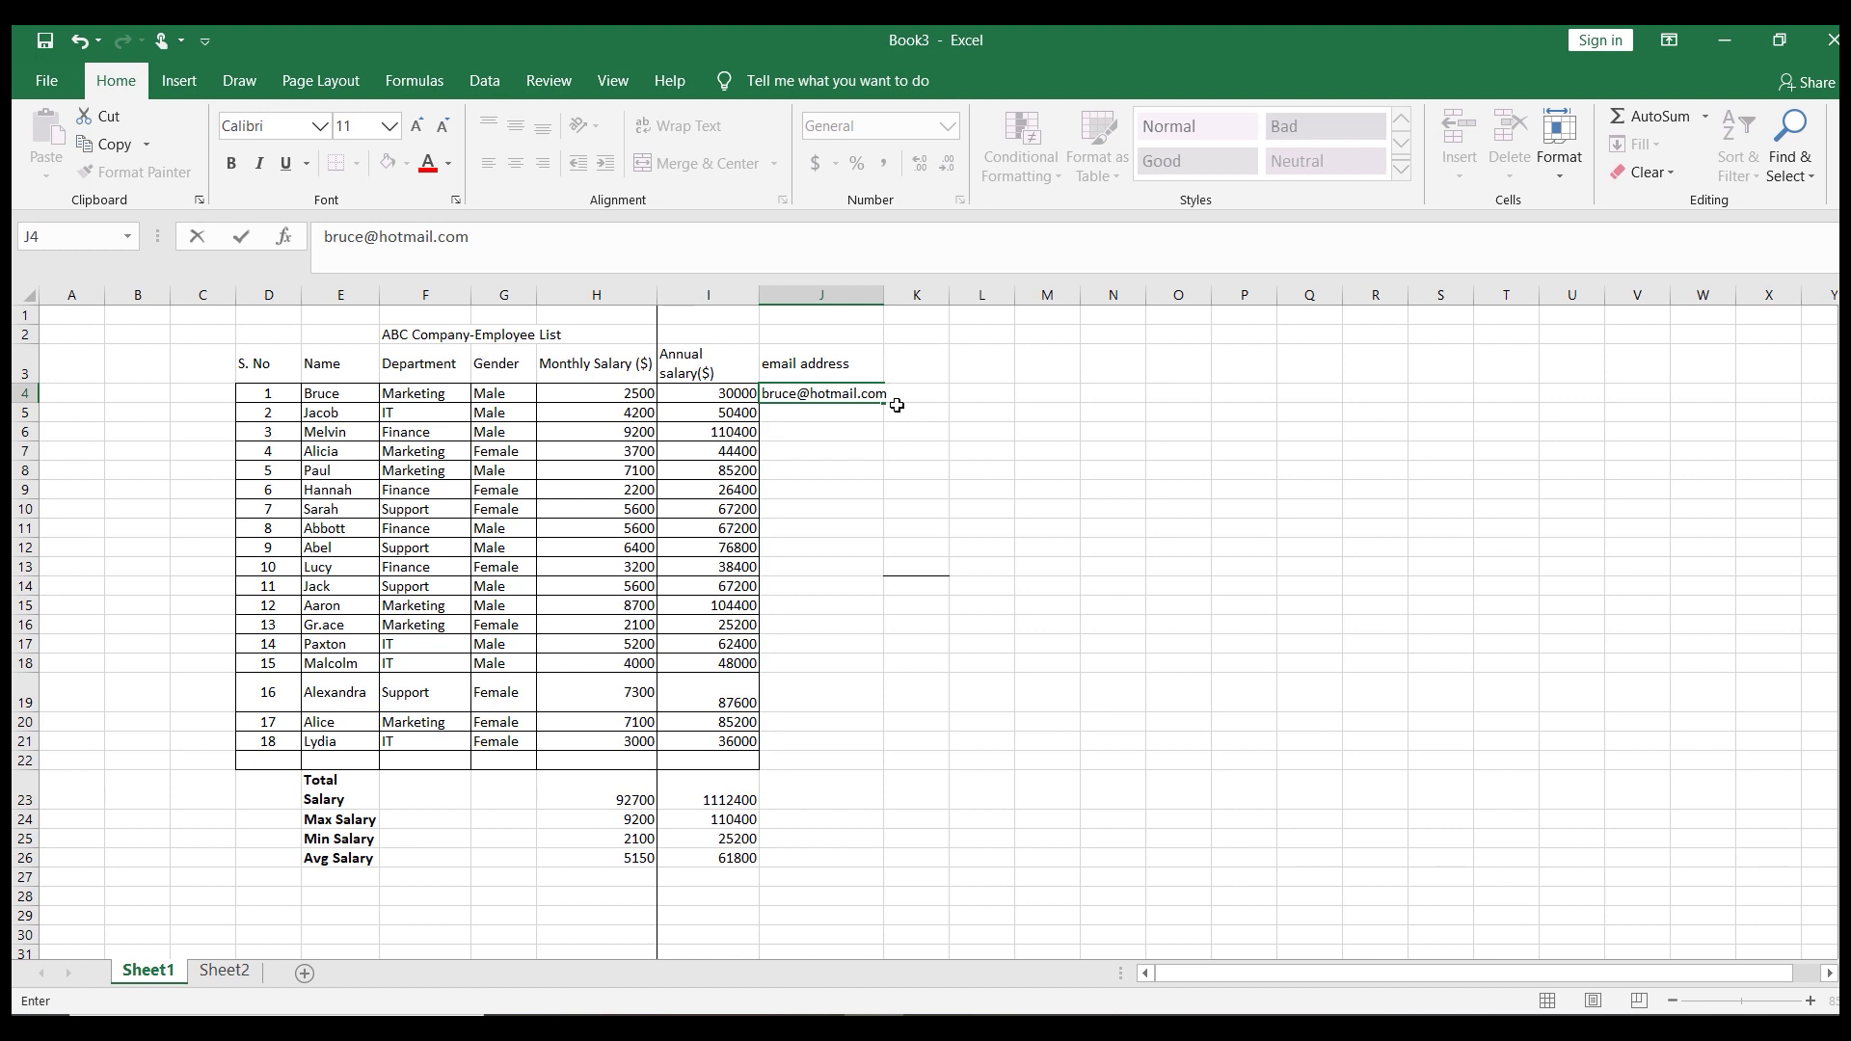
Flash Fill hotmail addresses down J4:J21 with Ctrl+E and widen column J
key("shift+Down")
key("shift+Down")
key("shift+Down")
key("shift+Down")
key("shift+Down")
key("shift+Down")
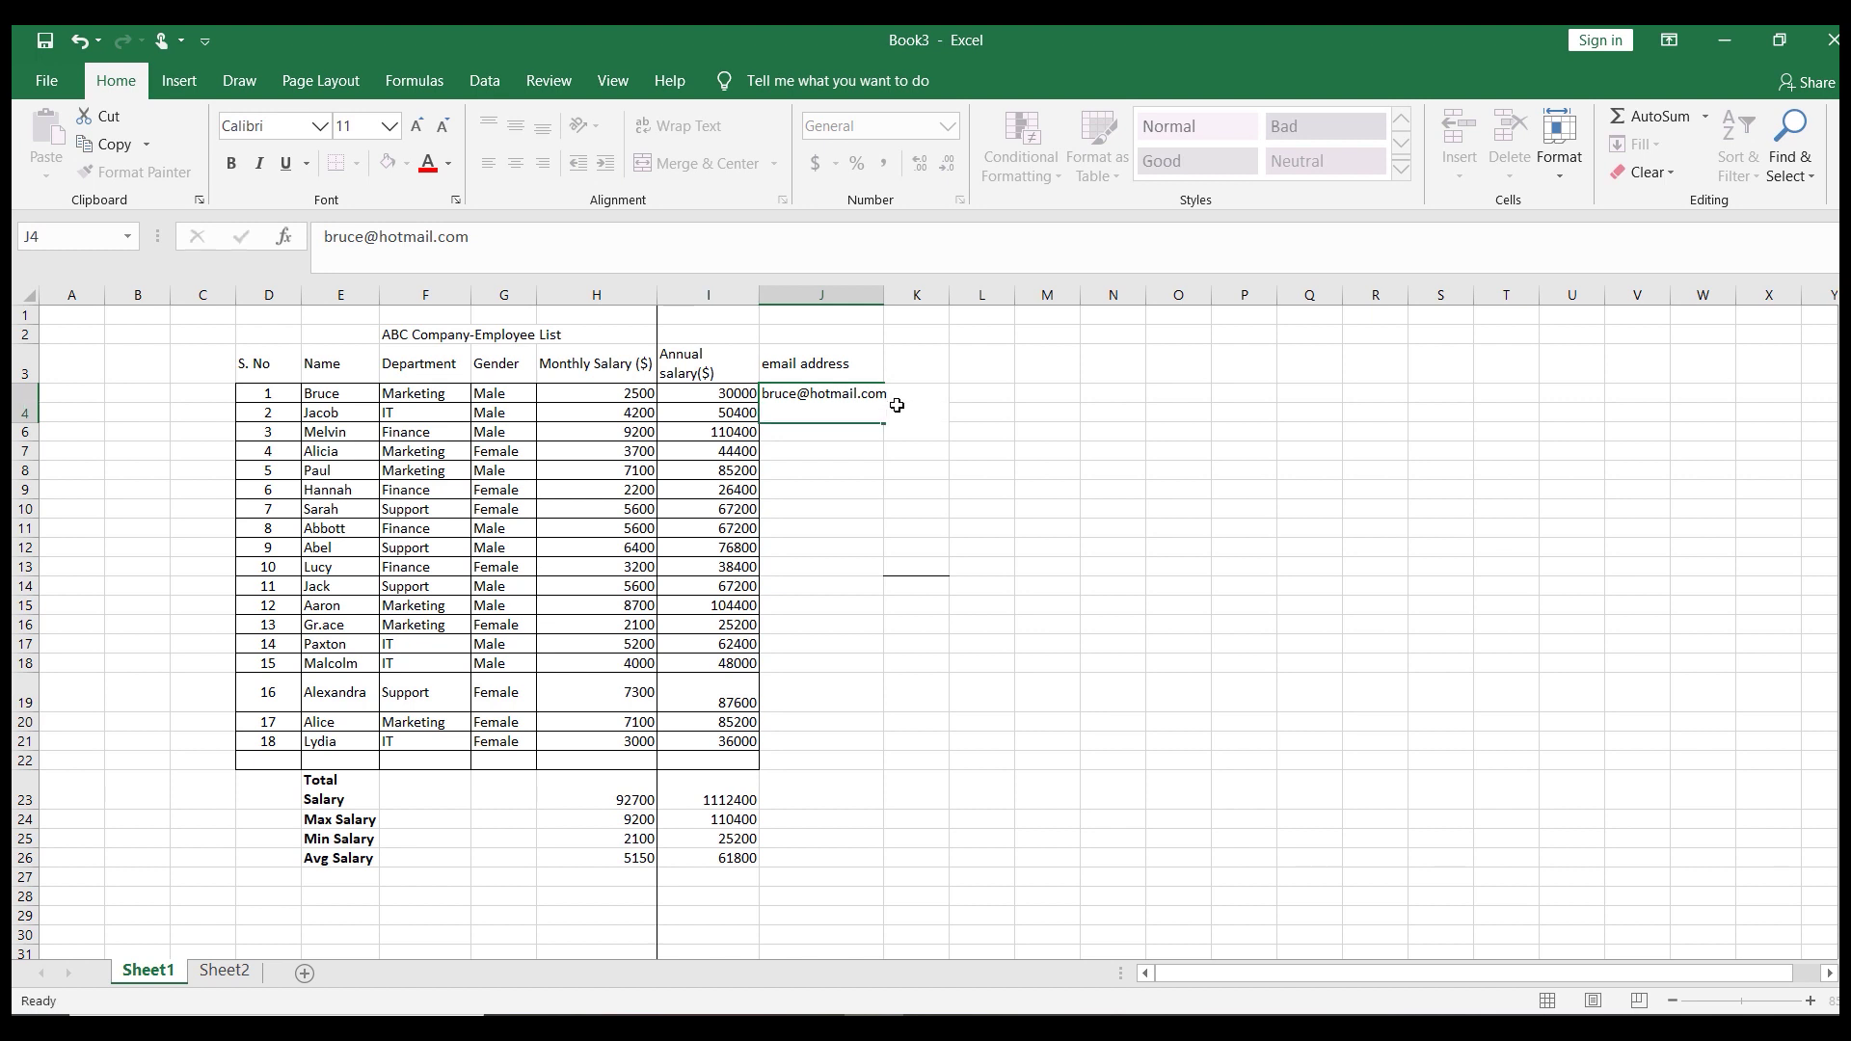
key("shift+Down")
key("shift+Down")
key("shift+Down")
key("shift+Down")
key("shift+Down")
key("shift+Down")
key("shift+Down")
key("shift+Down")
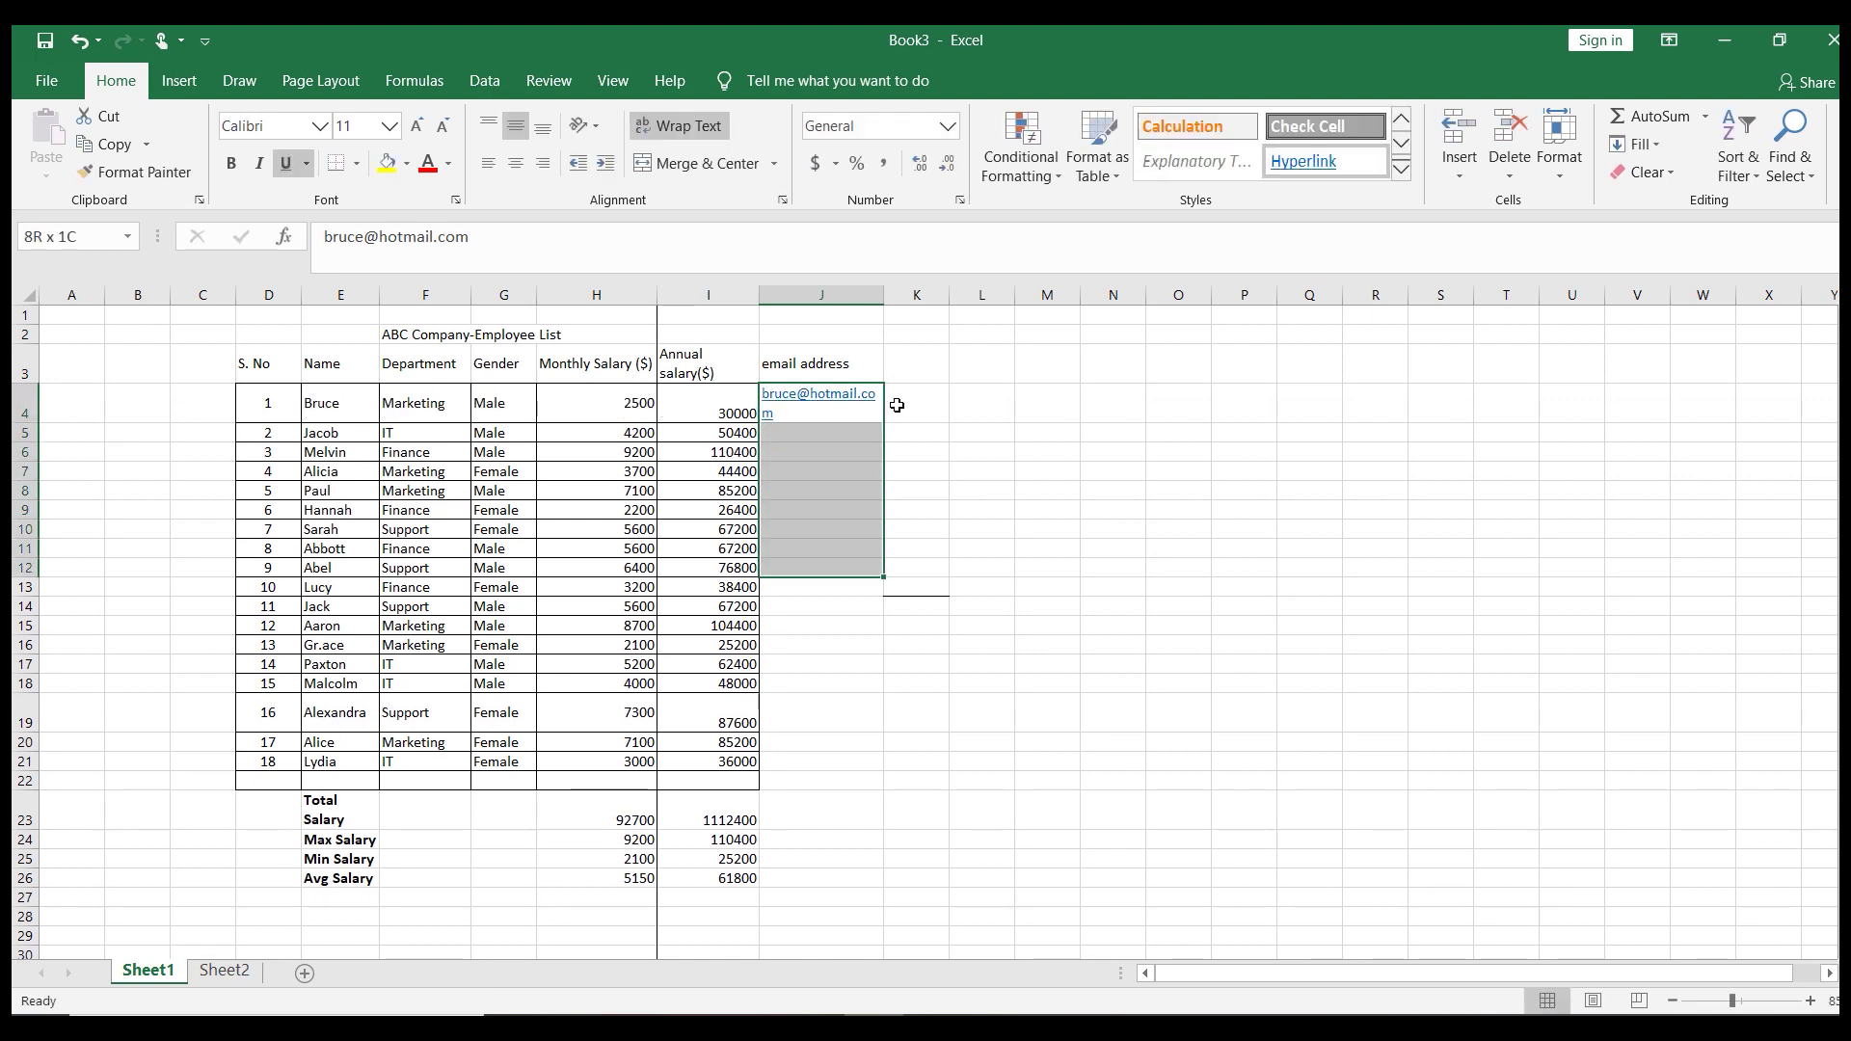
key("shift+Down")
key("shift+Down")
key("shift+Down")
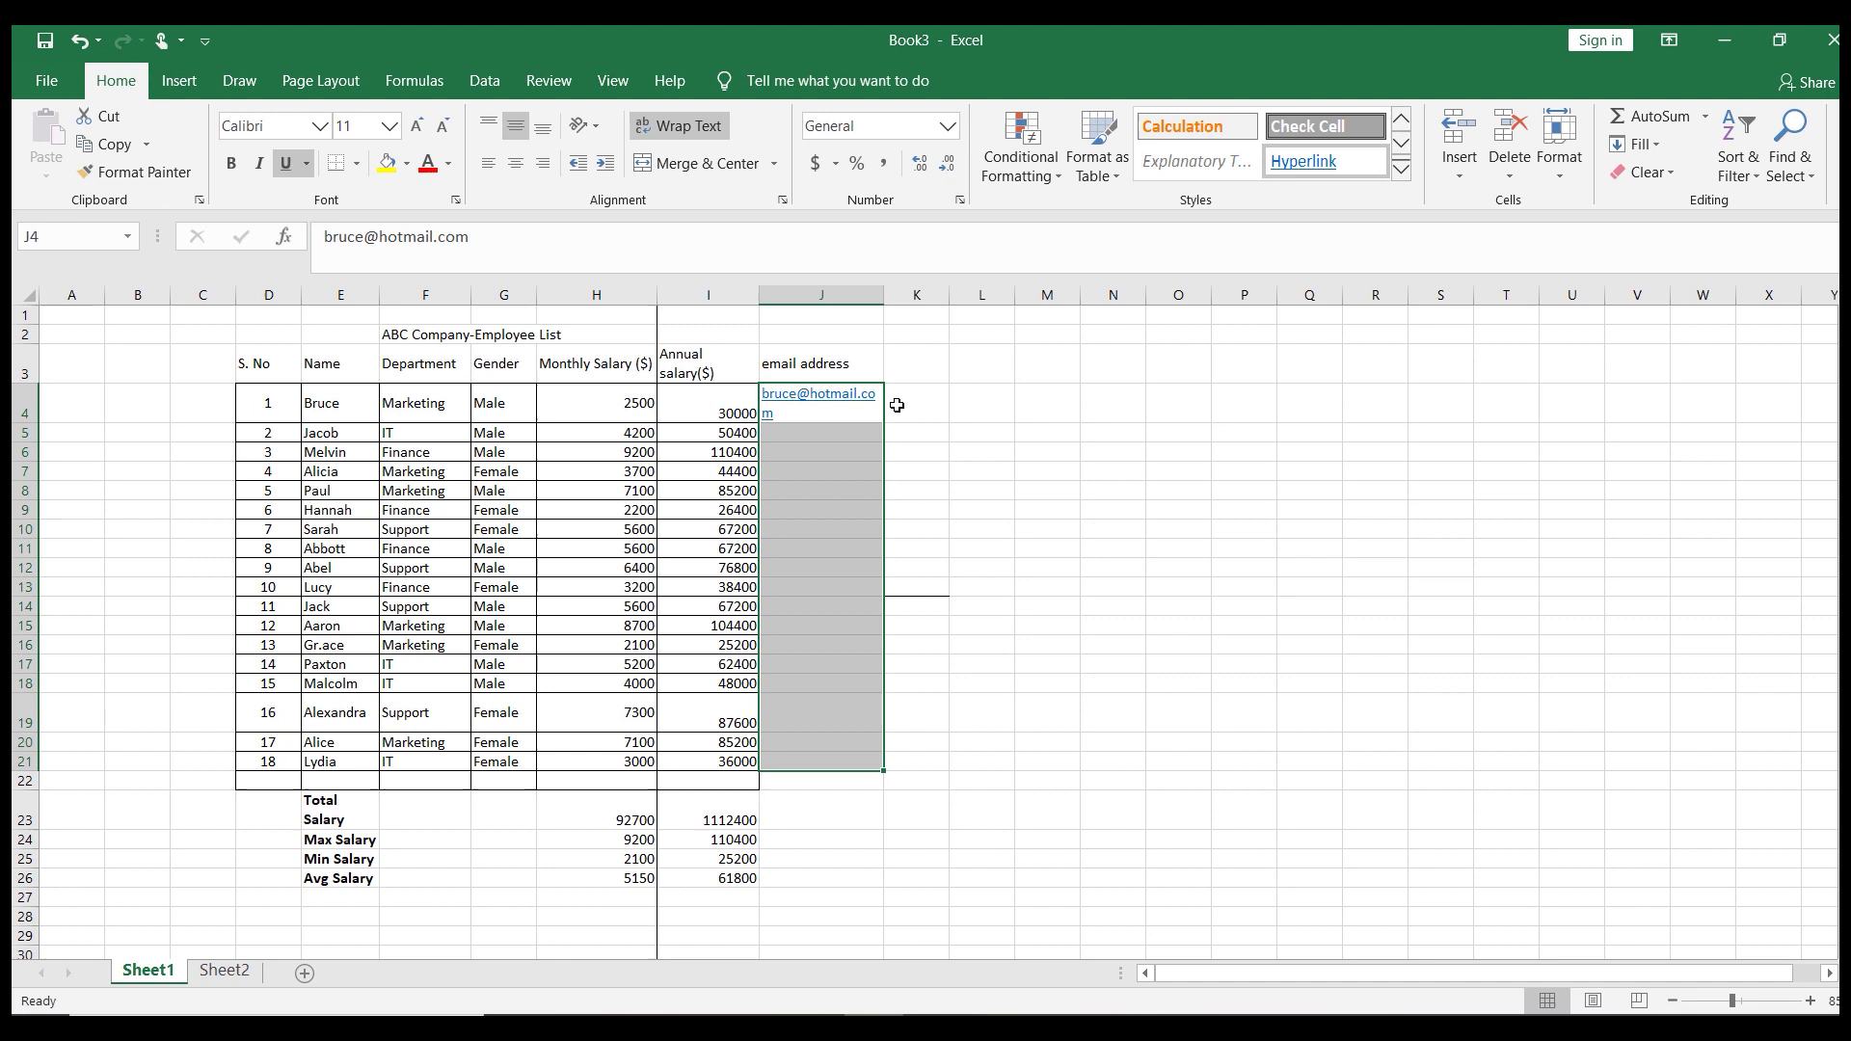
key("ctrl+e")
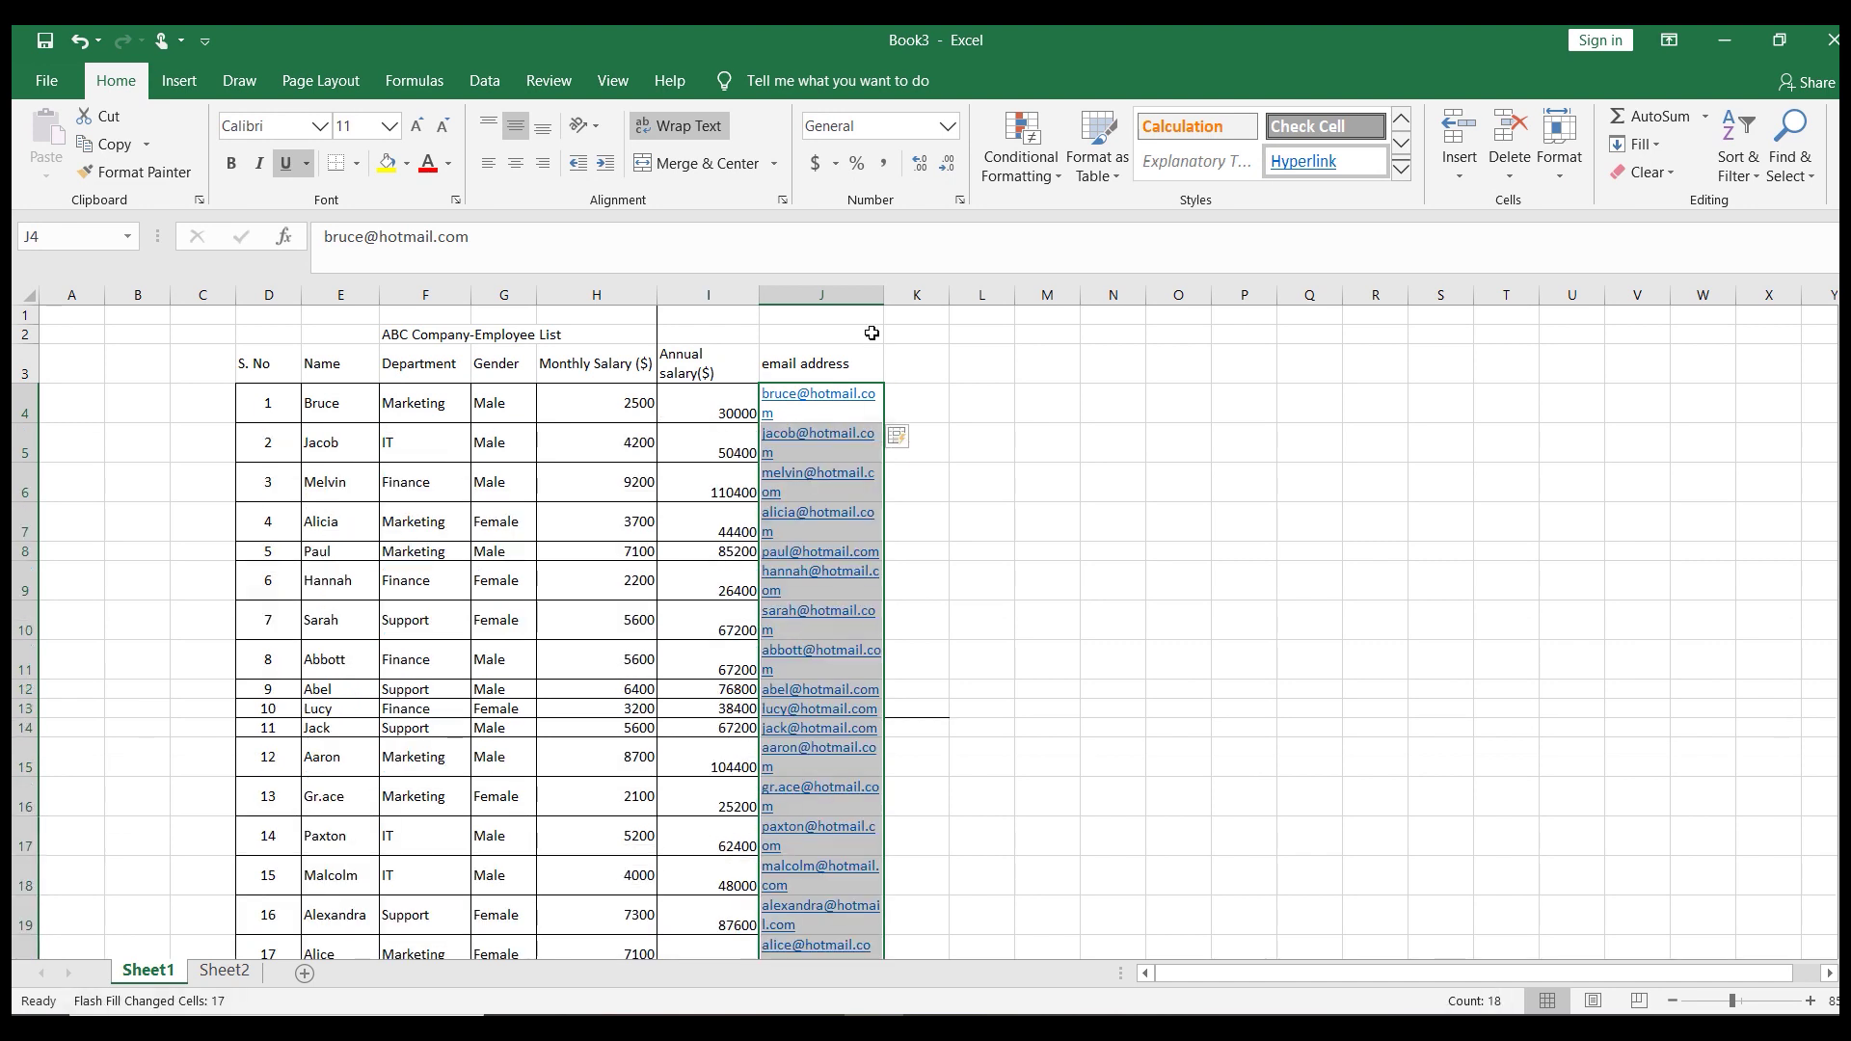
left_click_drag(884, 295, 953, 295)
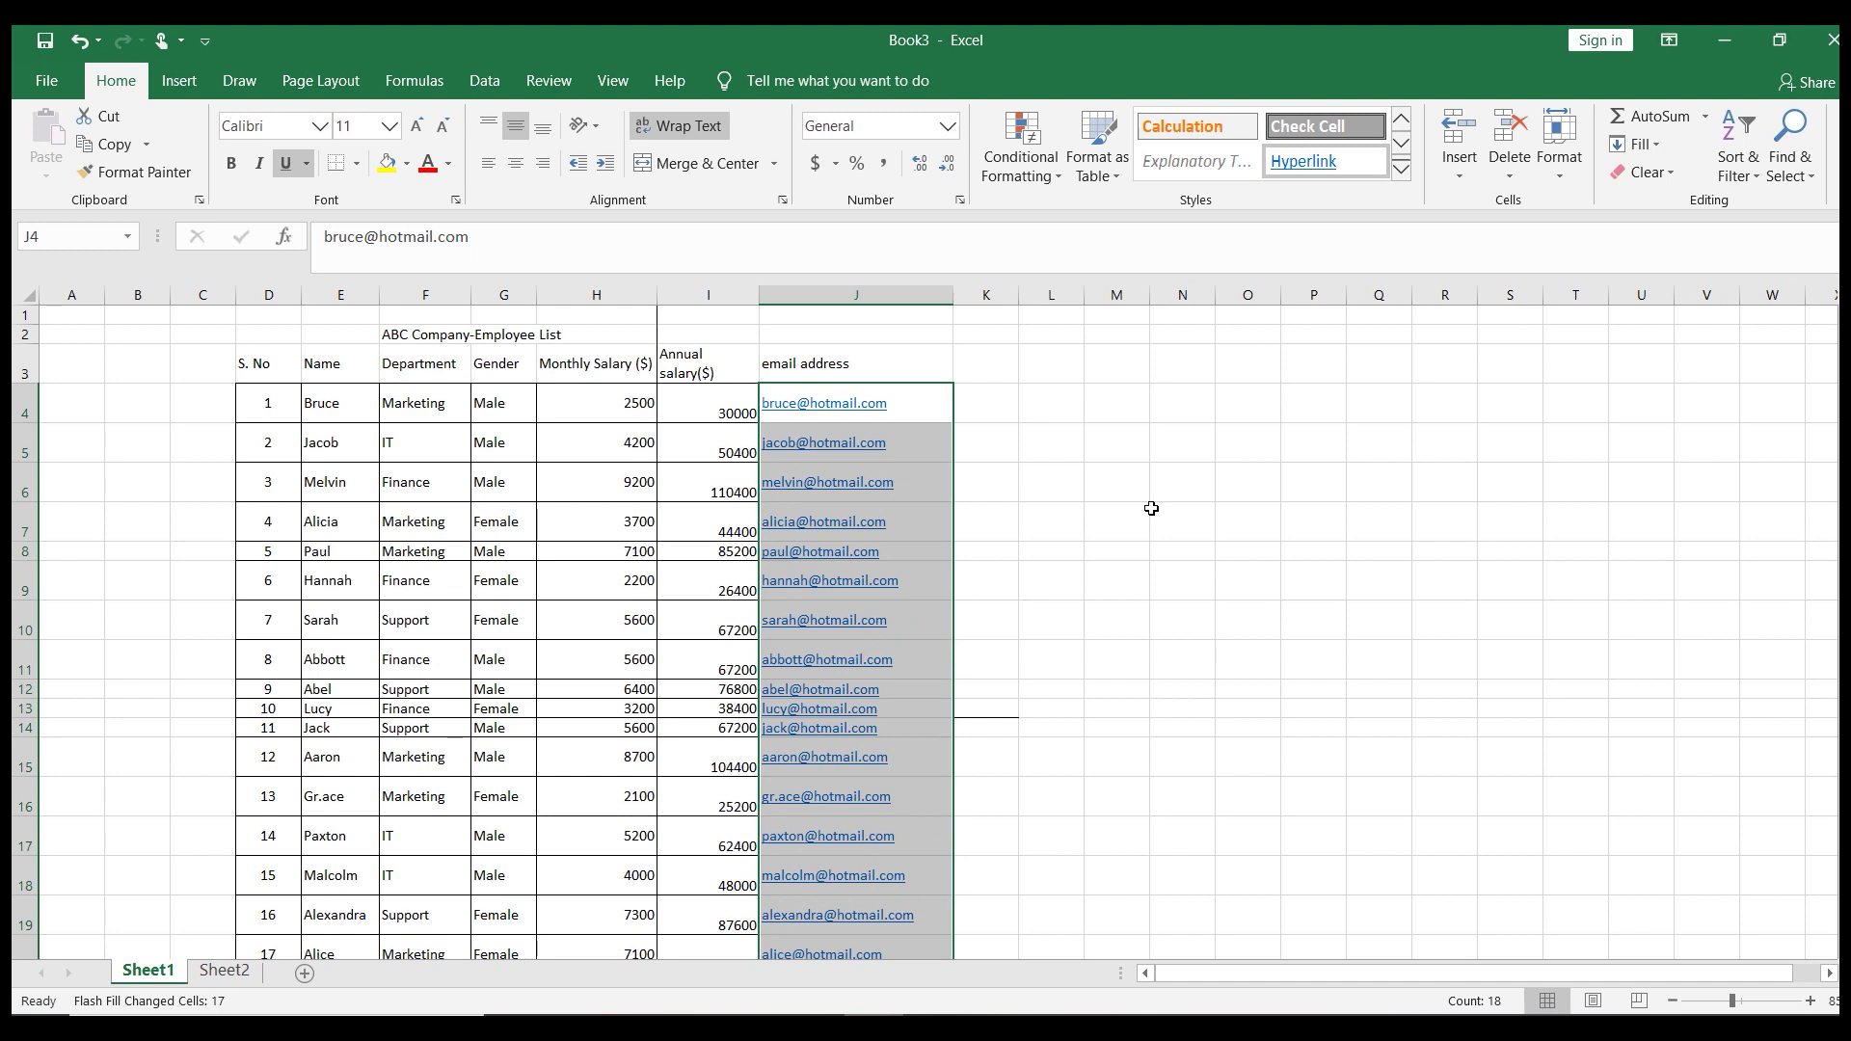
Step down and back up through the filled email addresses to check them
key("Down")
key("Down")
key("Down")
key("Down")
key("Down")
key("Down")
key("Down")
key("Down")
key("Down")
key("Down")
key("Down")
key("Down")
key("Down")
key("Down")
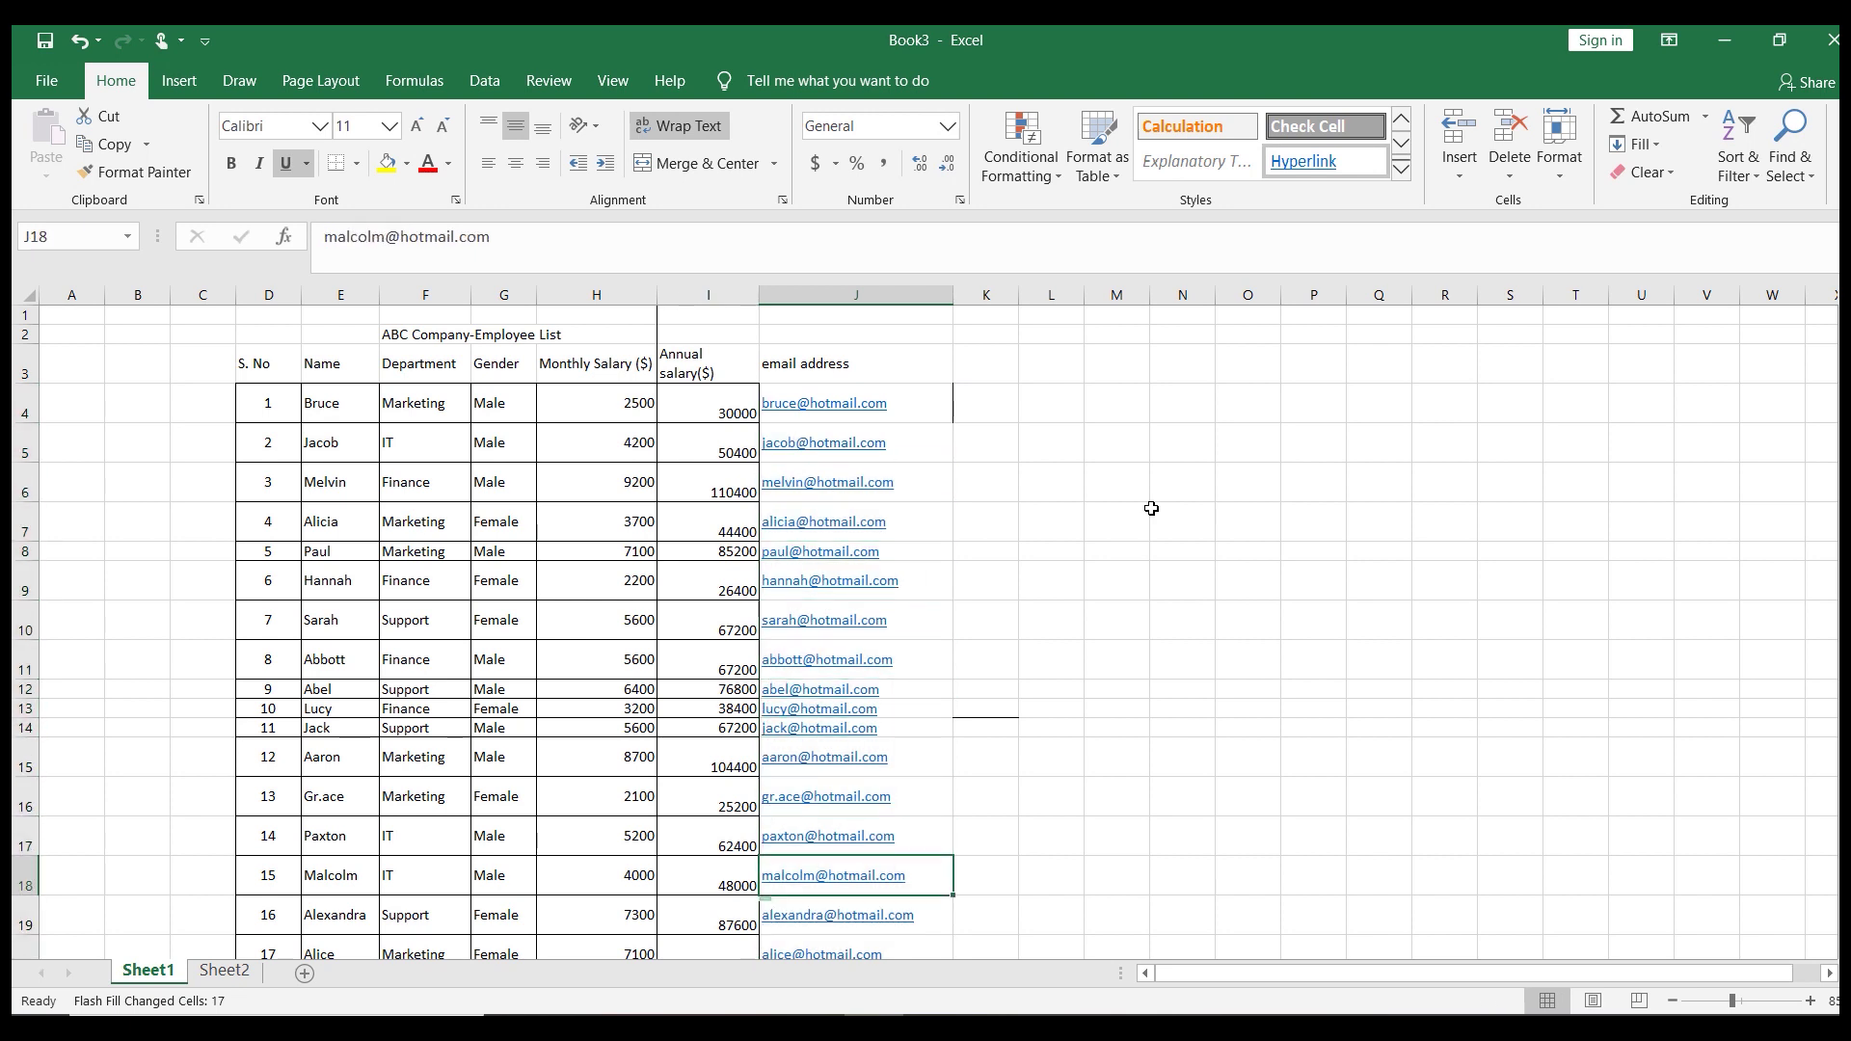
key("Down")
key("Down")
key("Down")
key("Down")
key("Down")
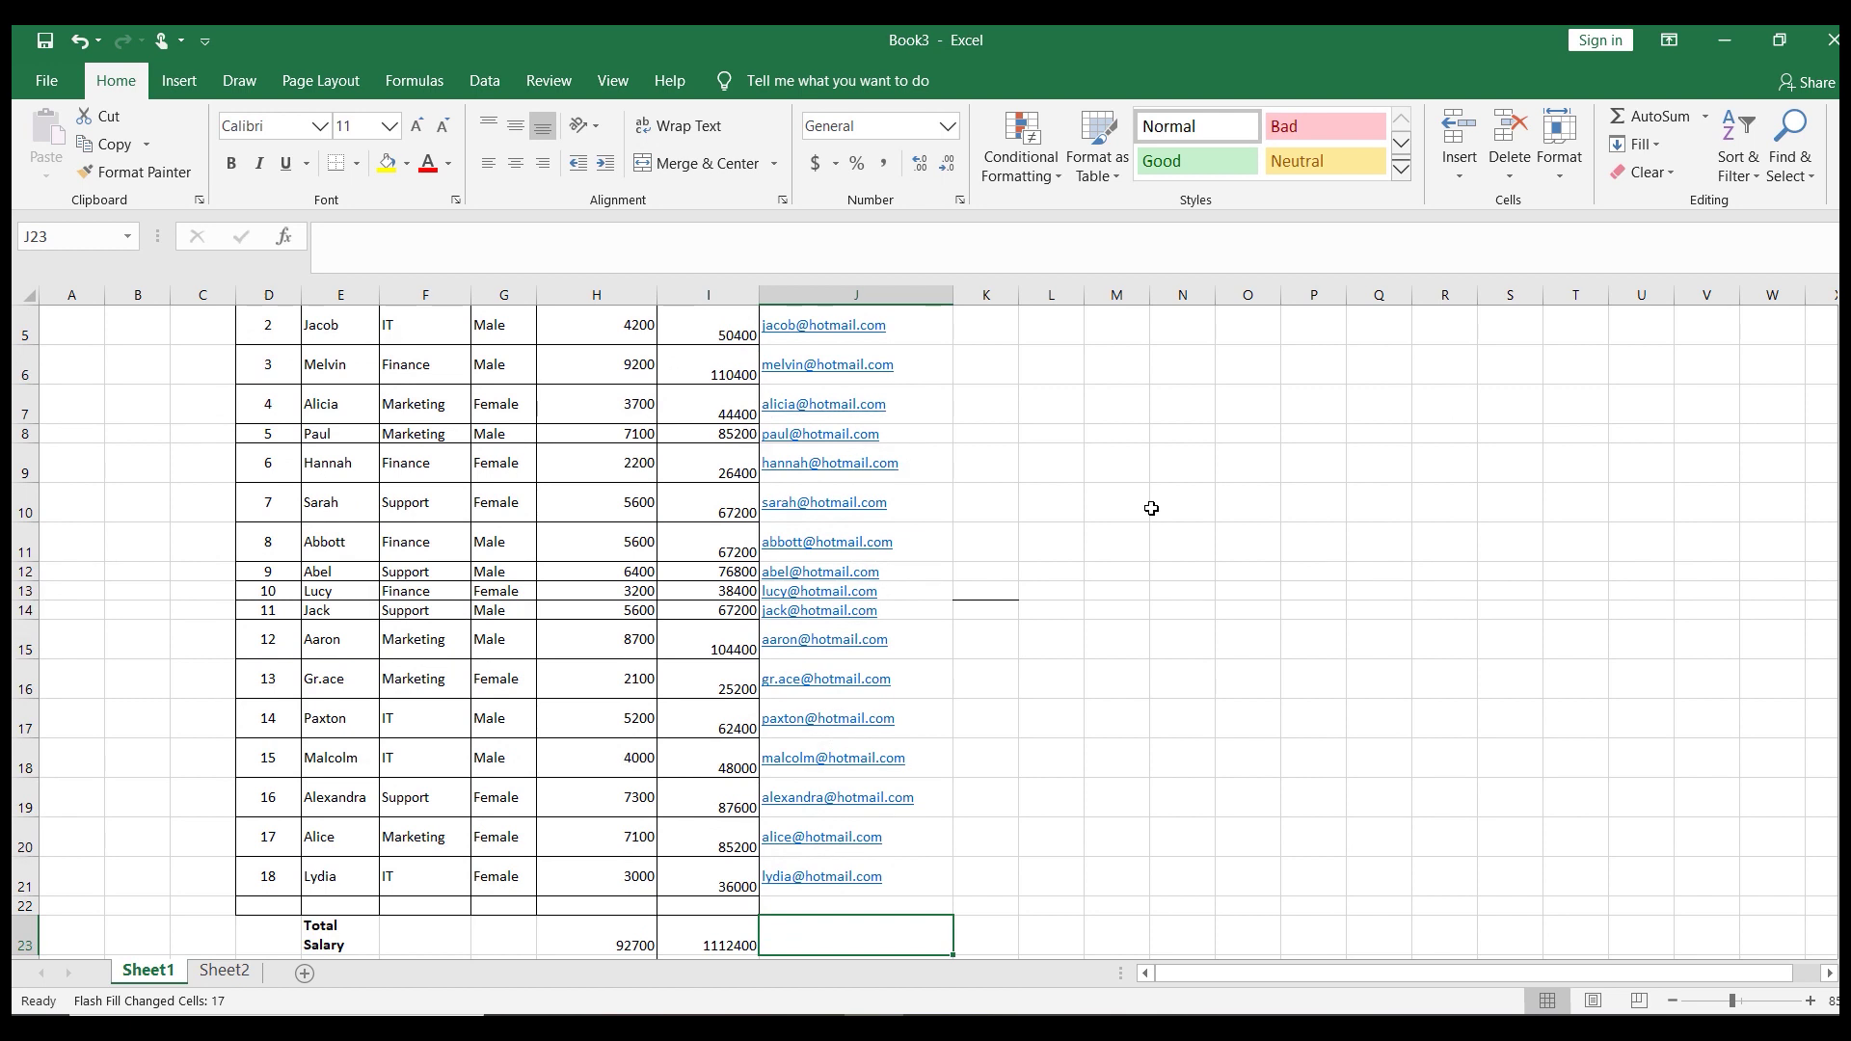
key("Up")
key("Up")
key("Up")
key("Up")
key("Up")
key("Up")
key("Up")
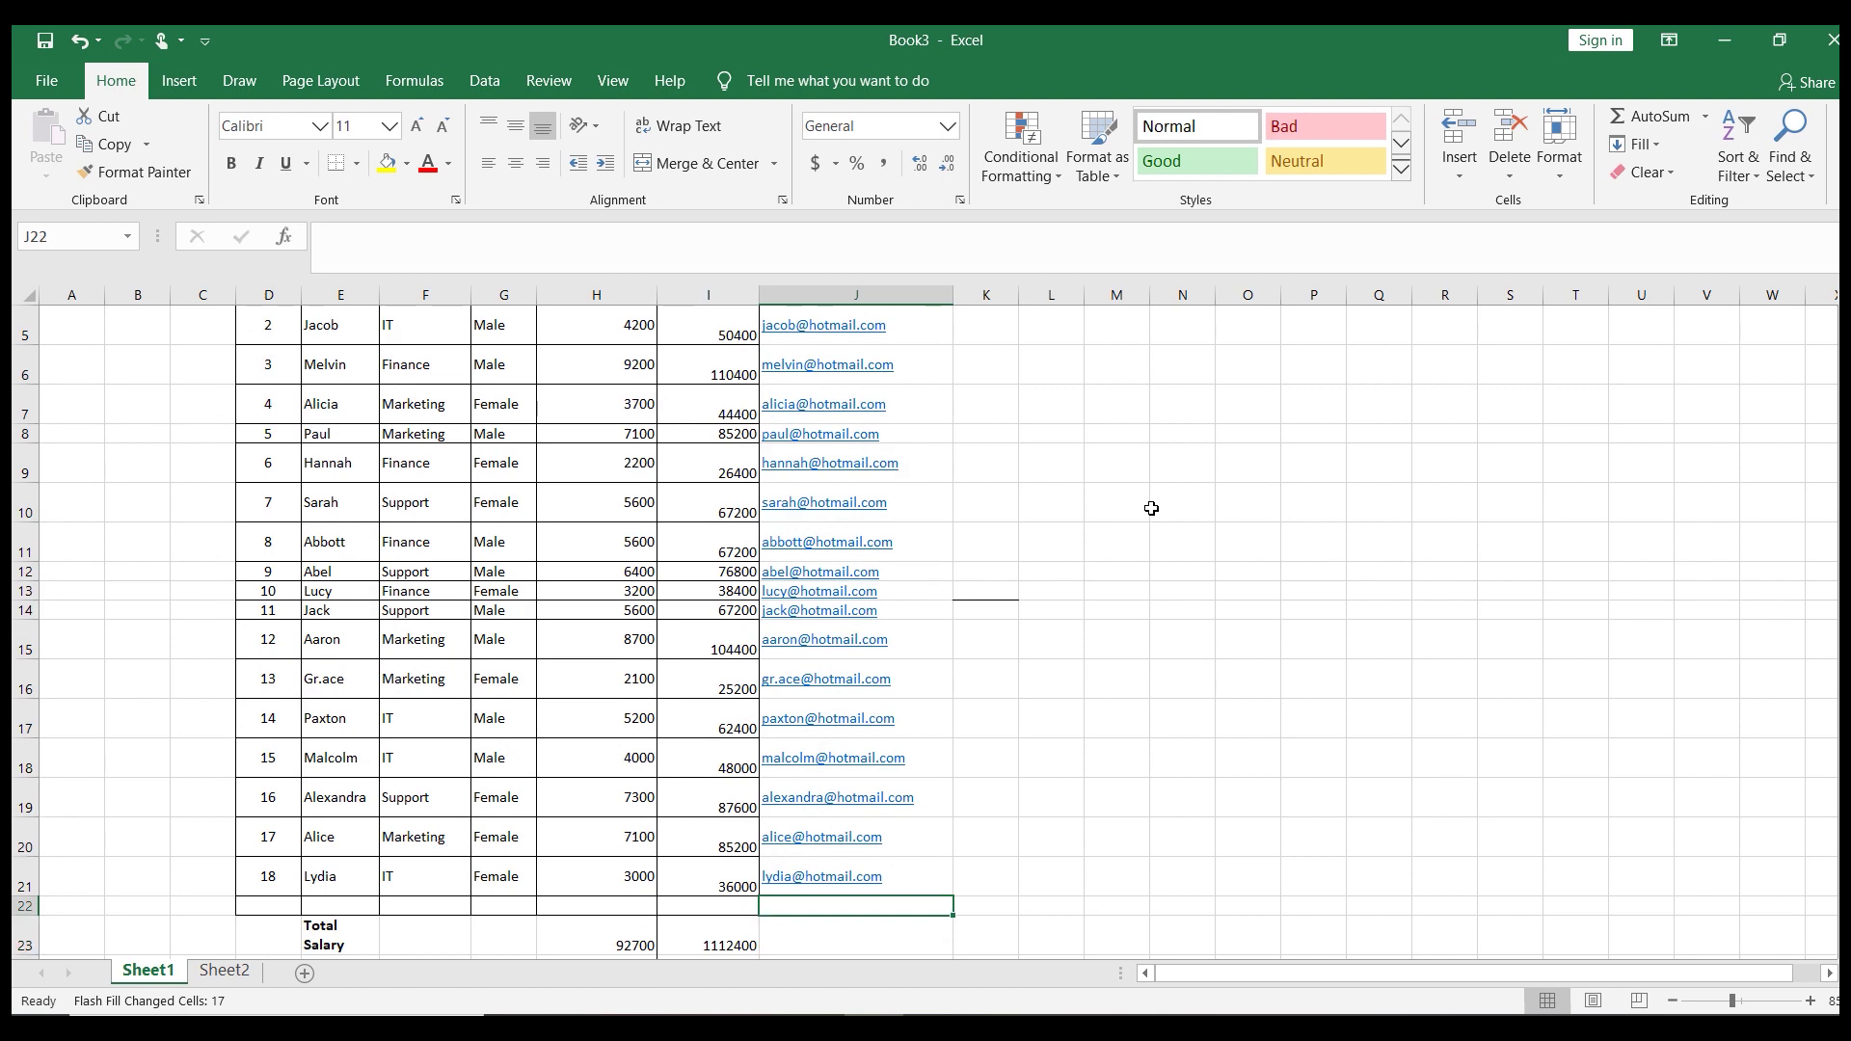
key("Up")
key("Up")
key("Up")
key("Up")
key("Up")
key("Up")
key("Up")
key("Up")
key("Up")
key("Up")
key("Up")
key("Up")
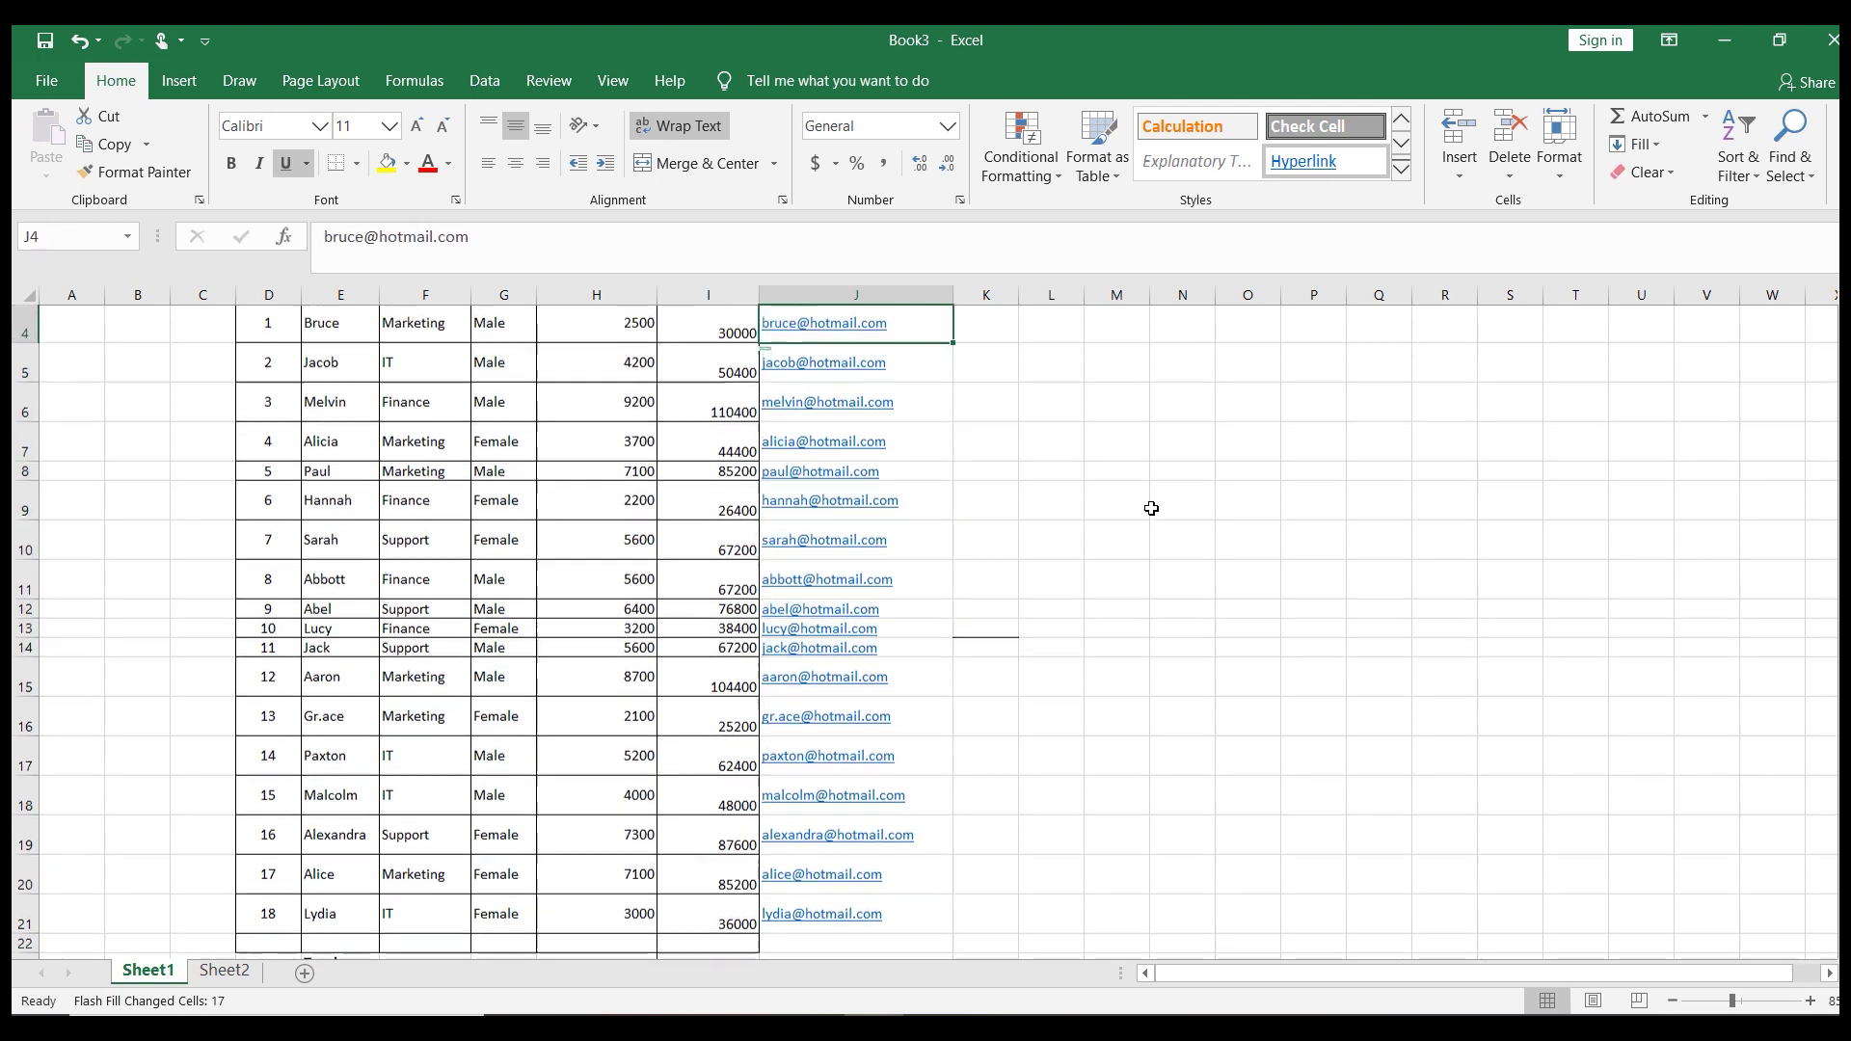
key("Up")
key("Up")
key("Up")
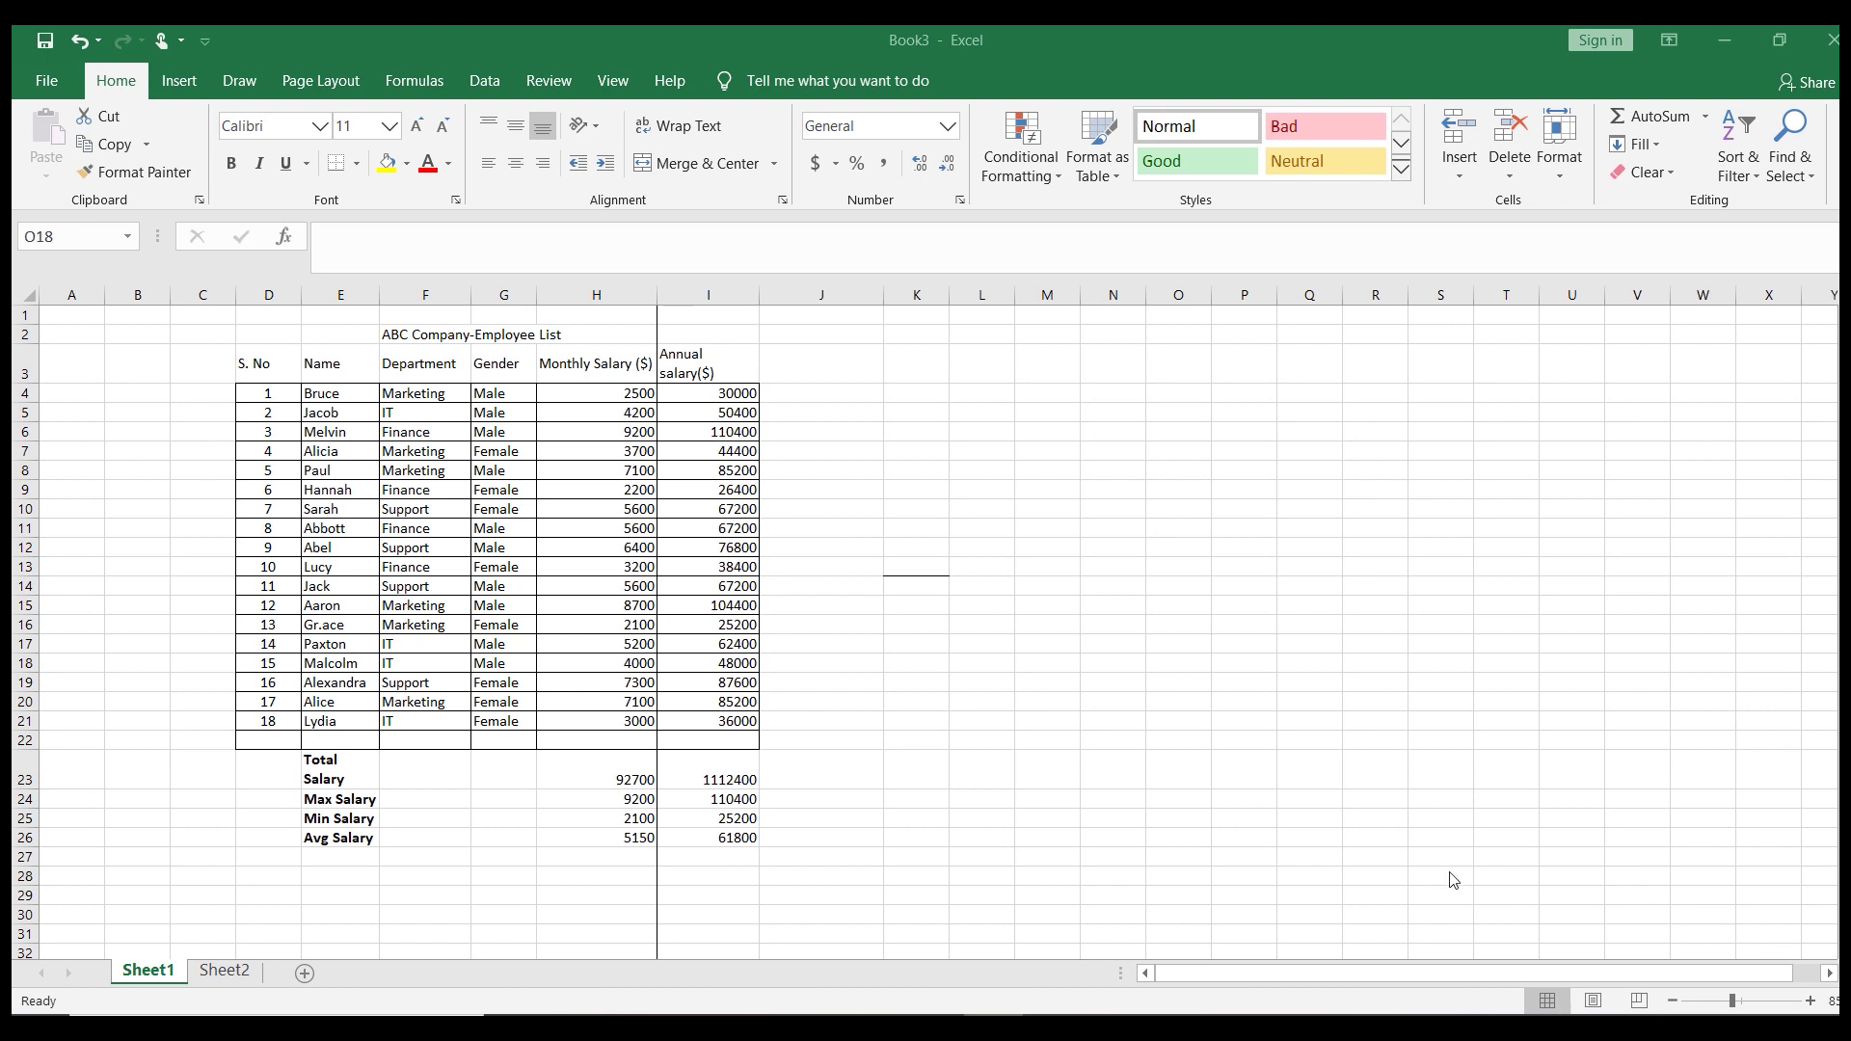
Select the entire employee table with Ctrl+A from a cell inside it
left_click(408, 486)
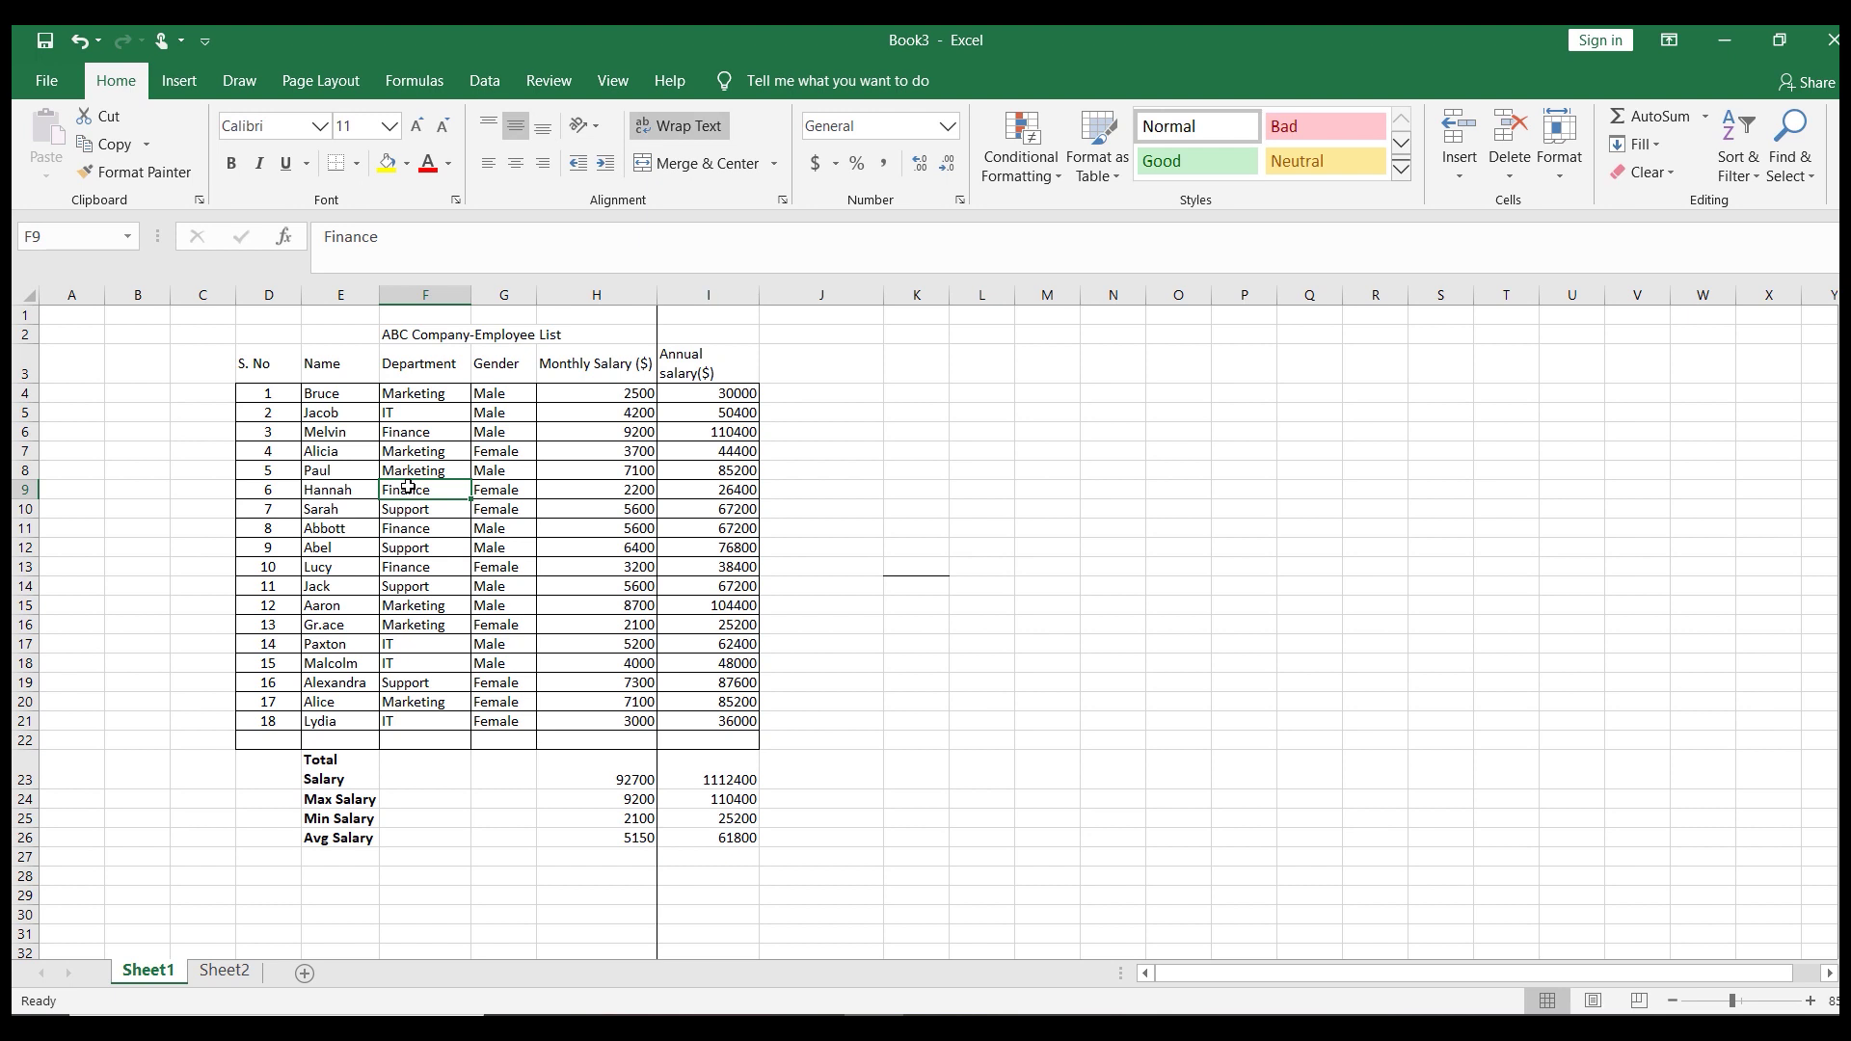
key("ctrl+a")
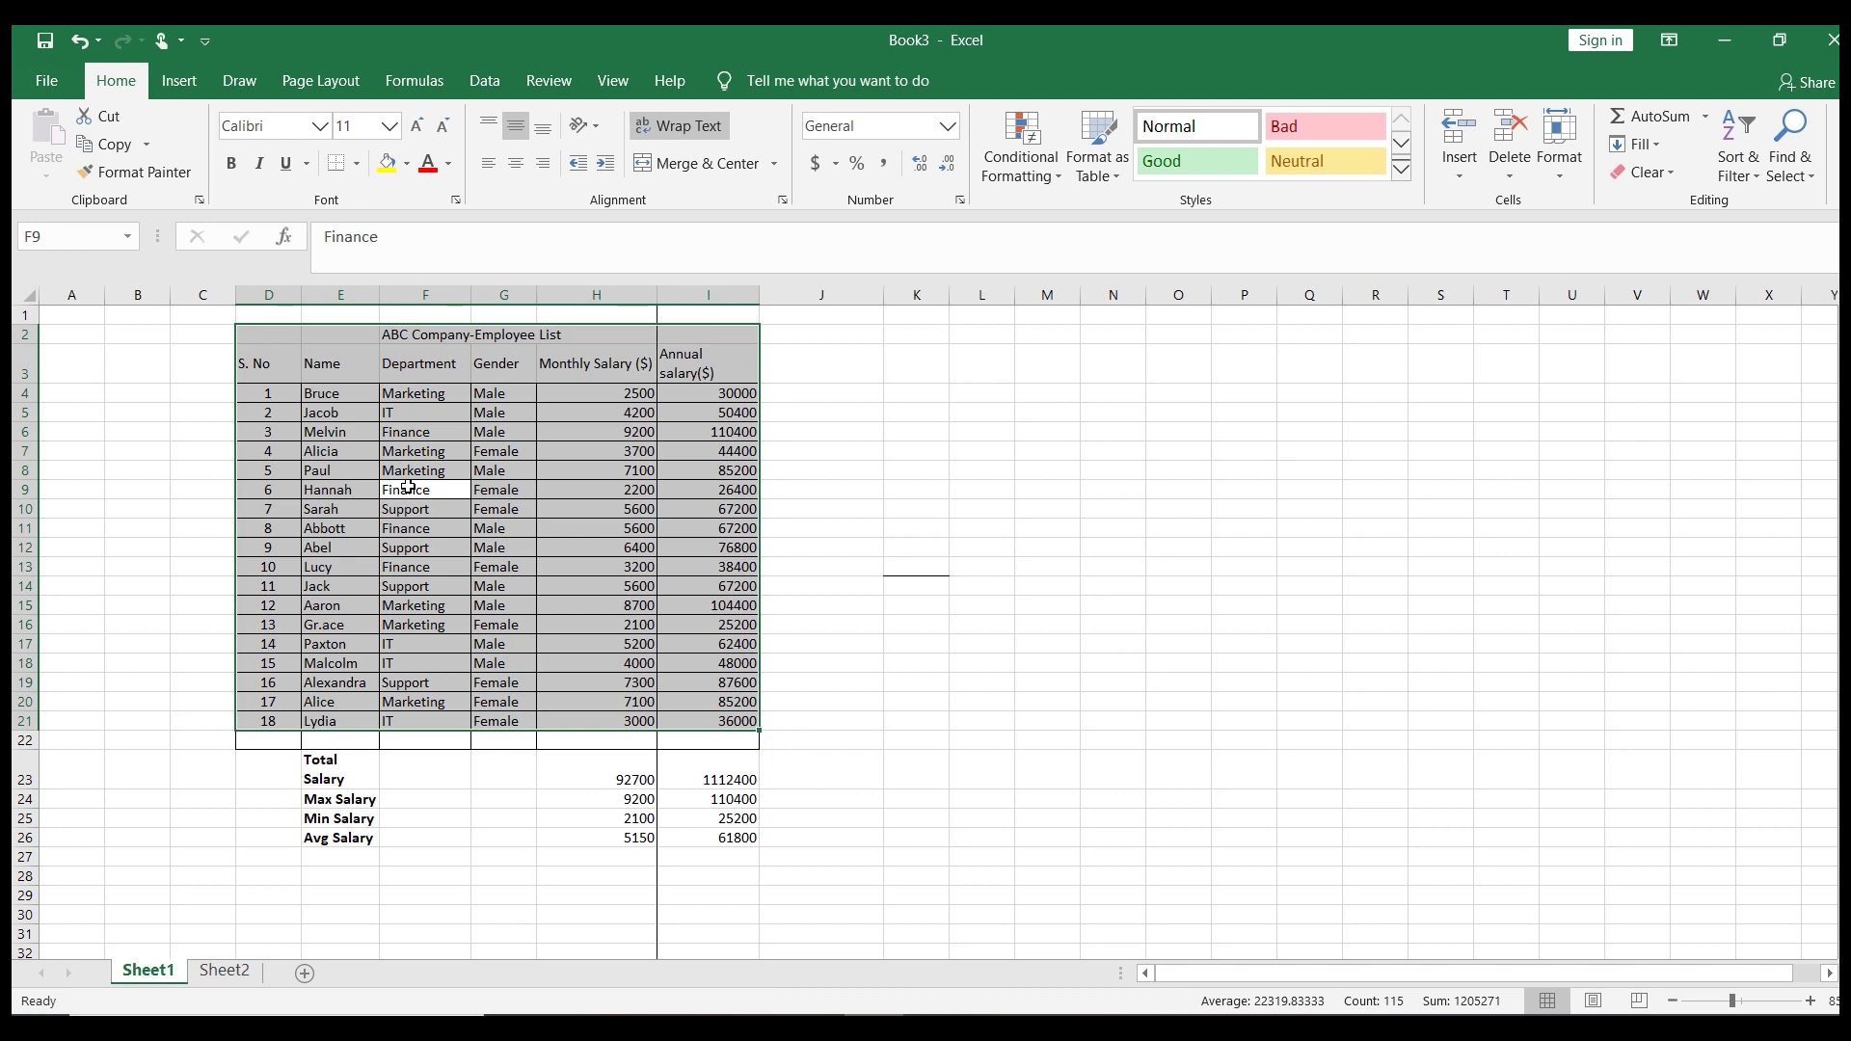
key("alt+F1")
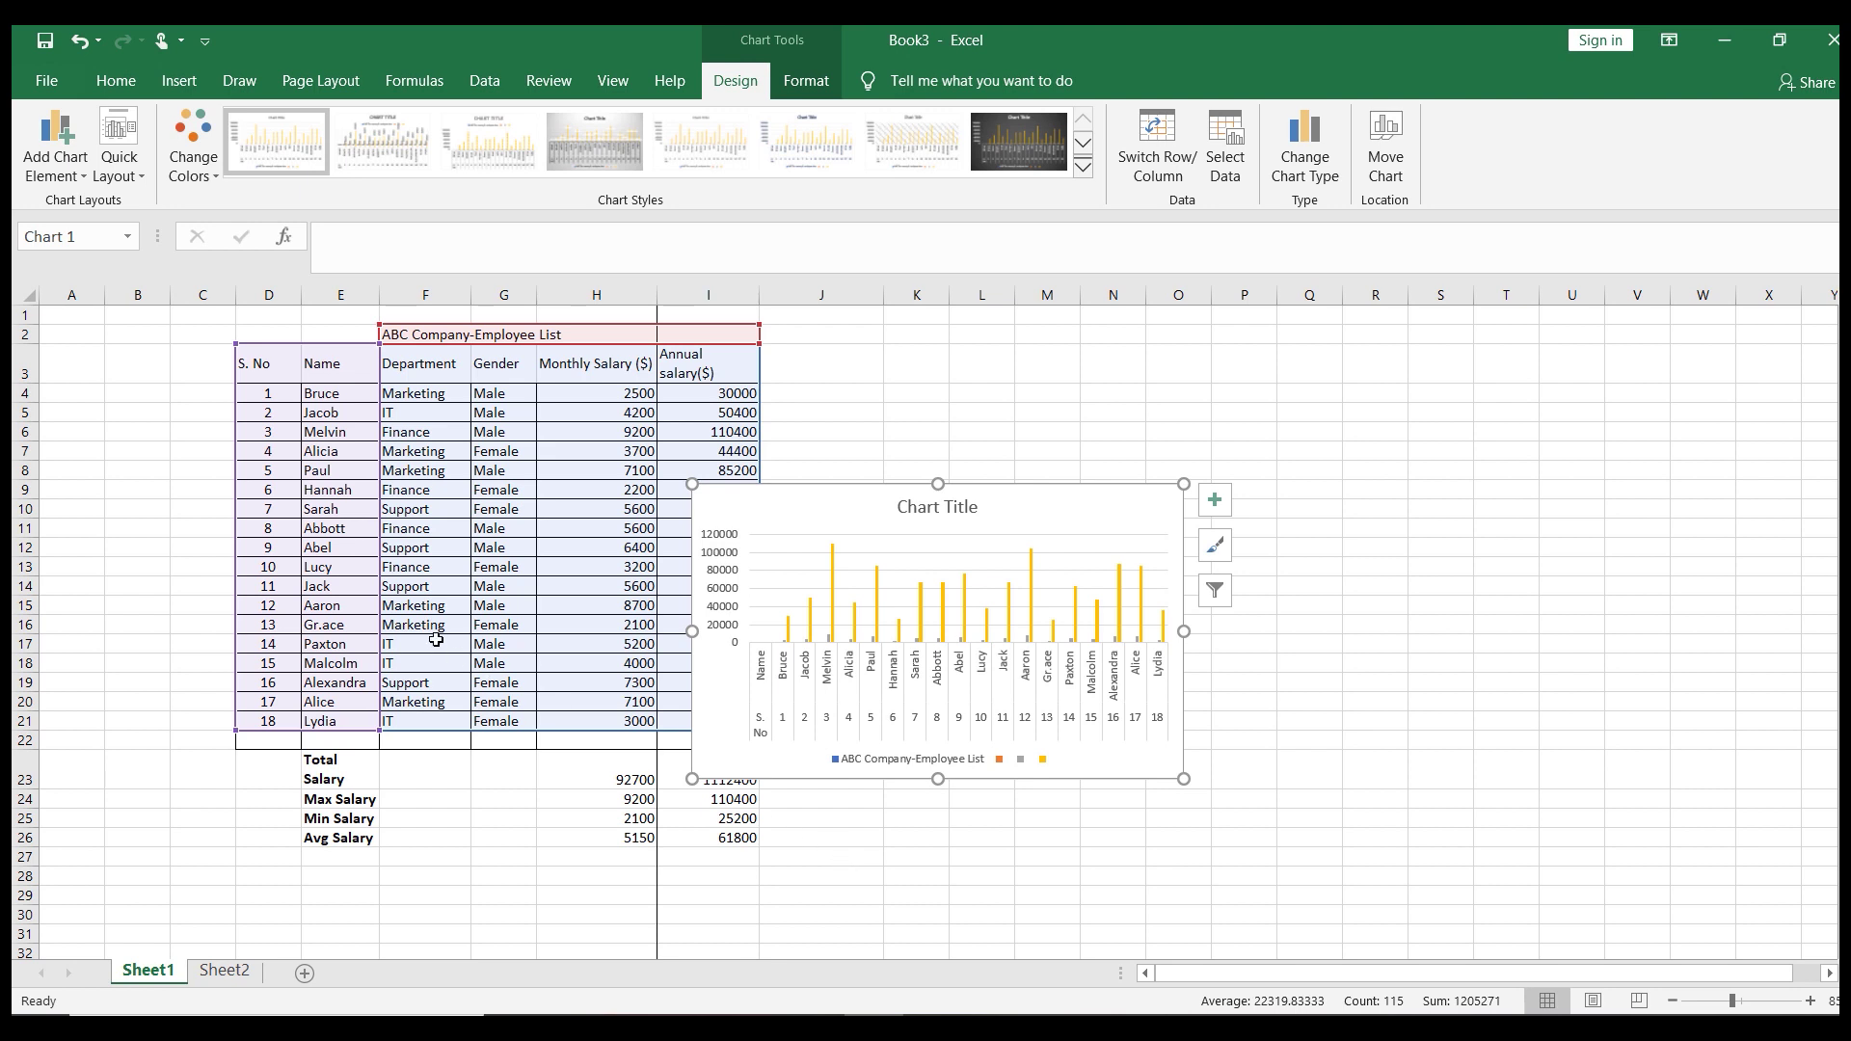
key("ctrl+z")
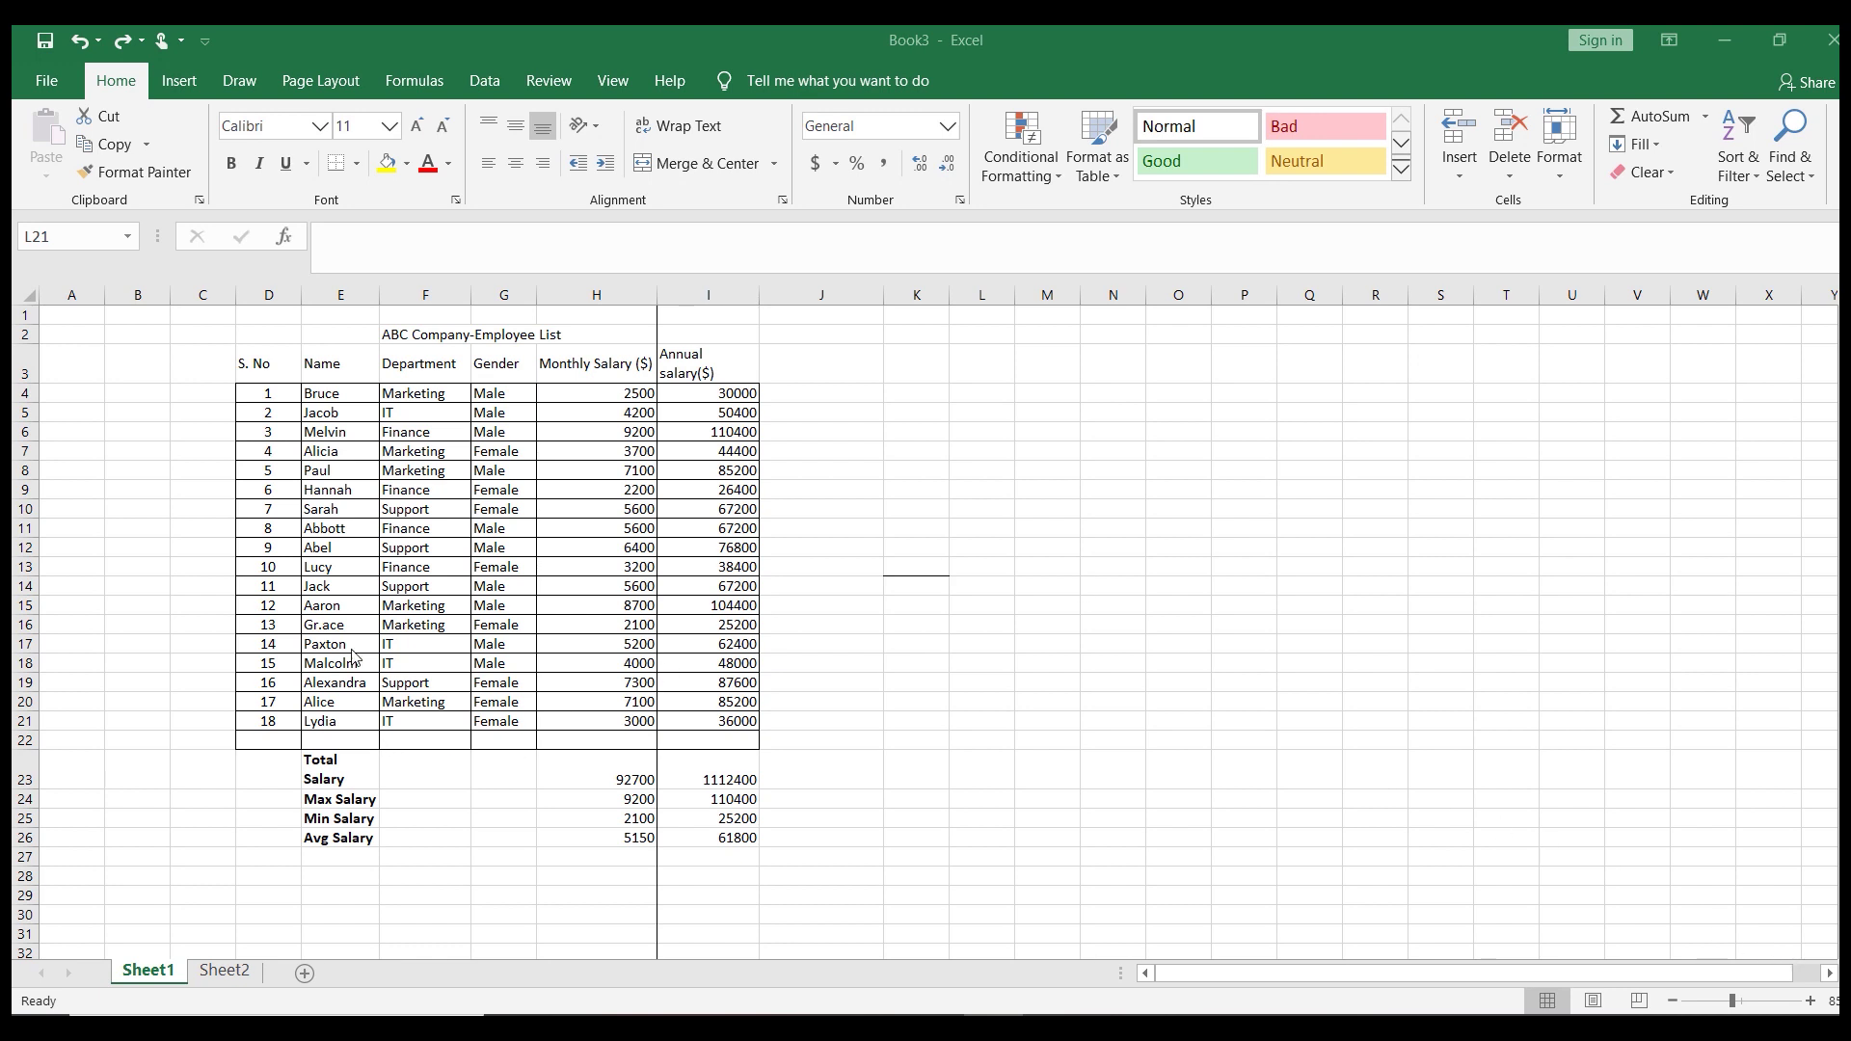
left_click(422, 513)
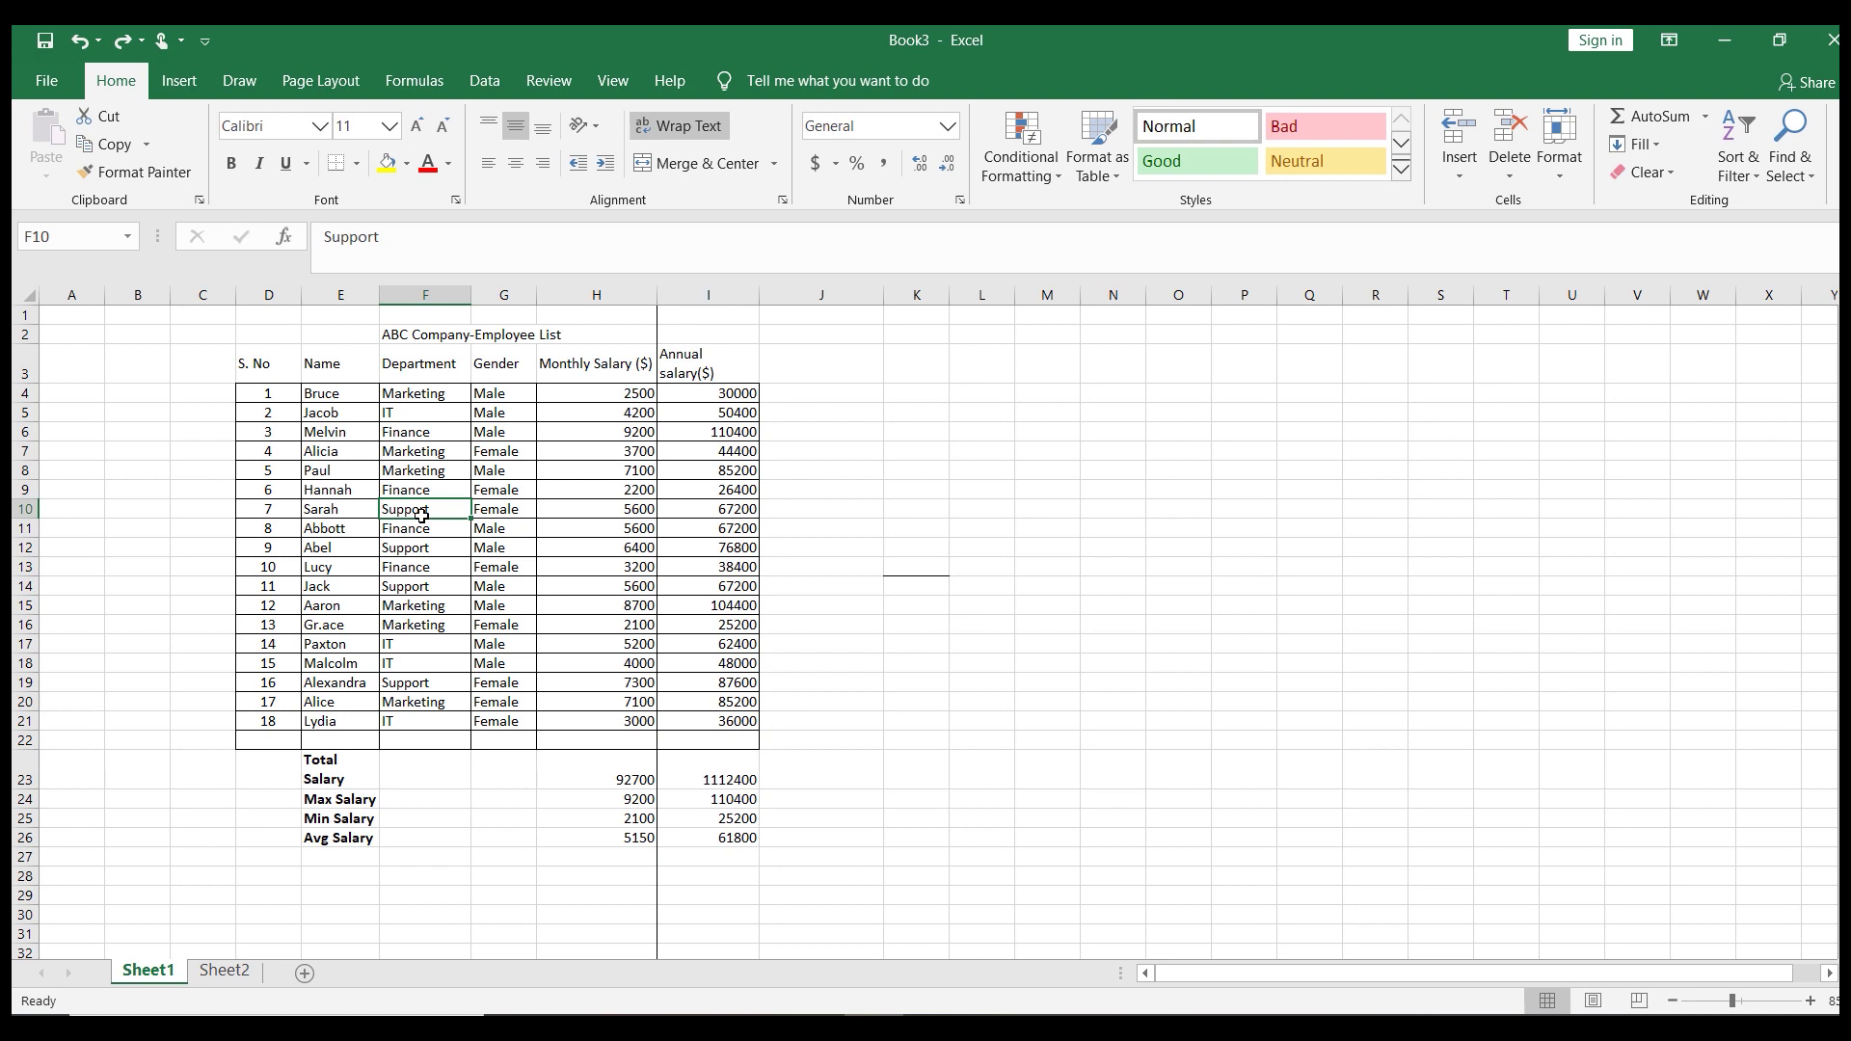
key("ctrl+space")
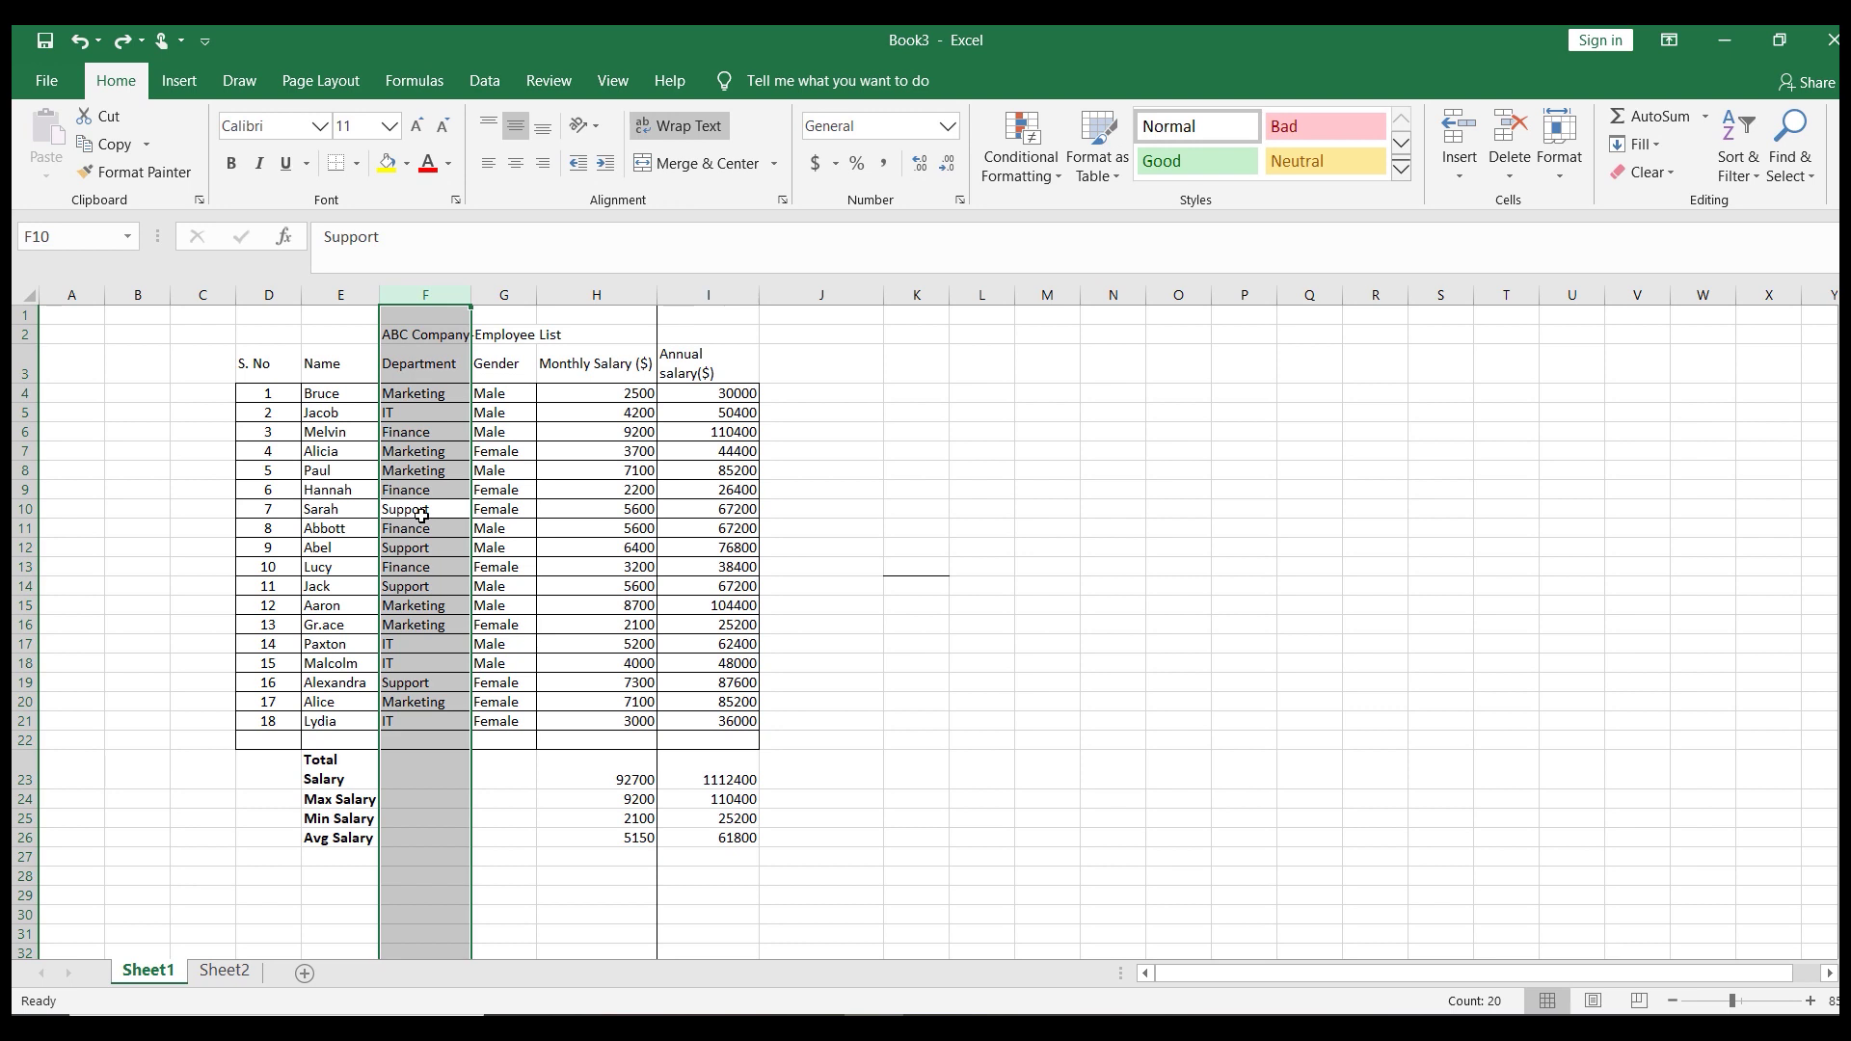
left_click(516, 521)
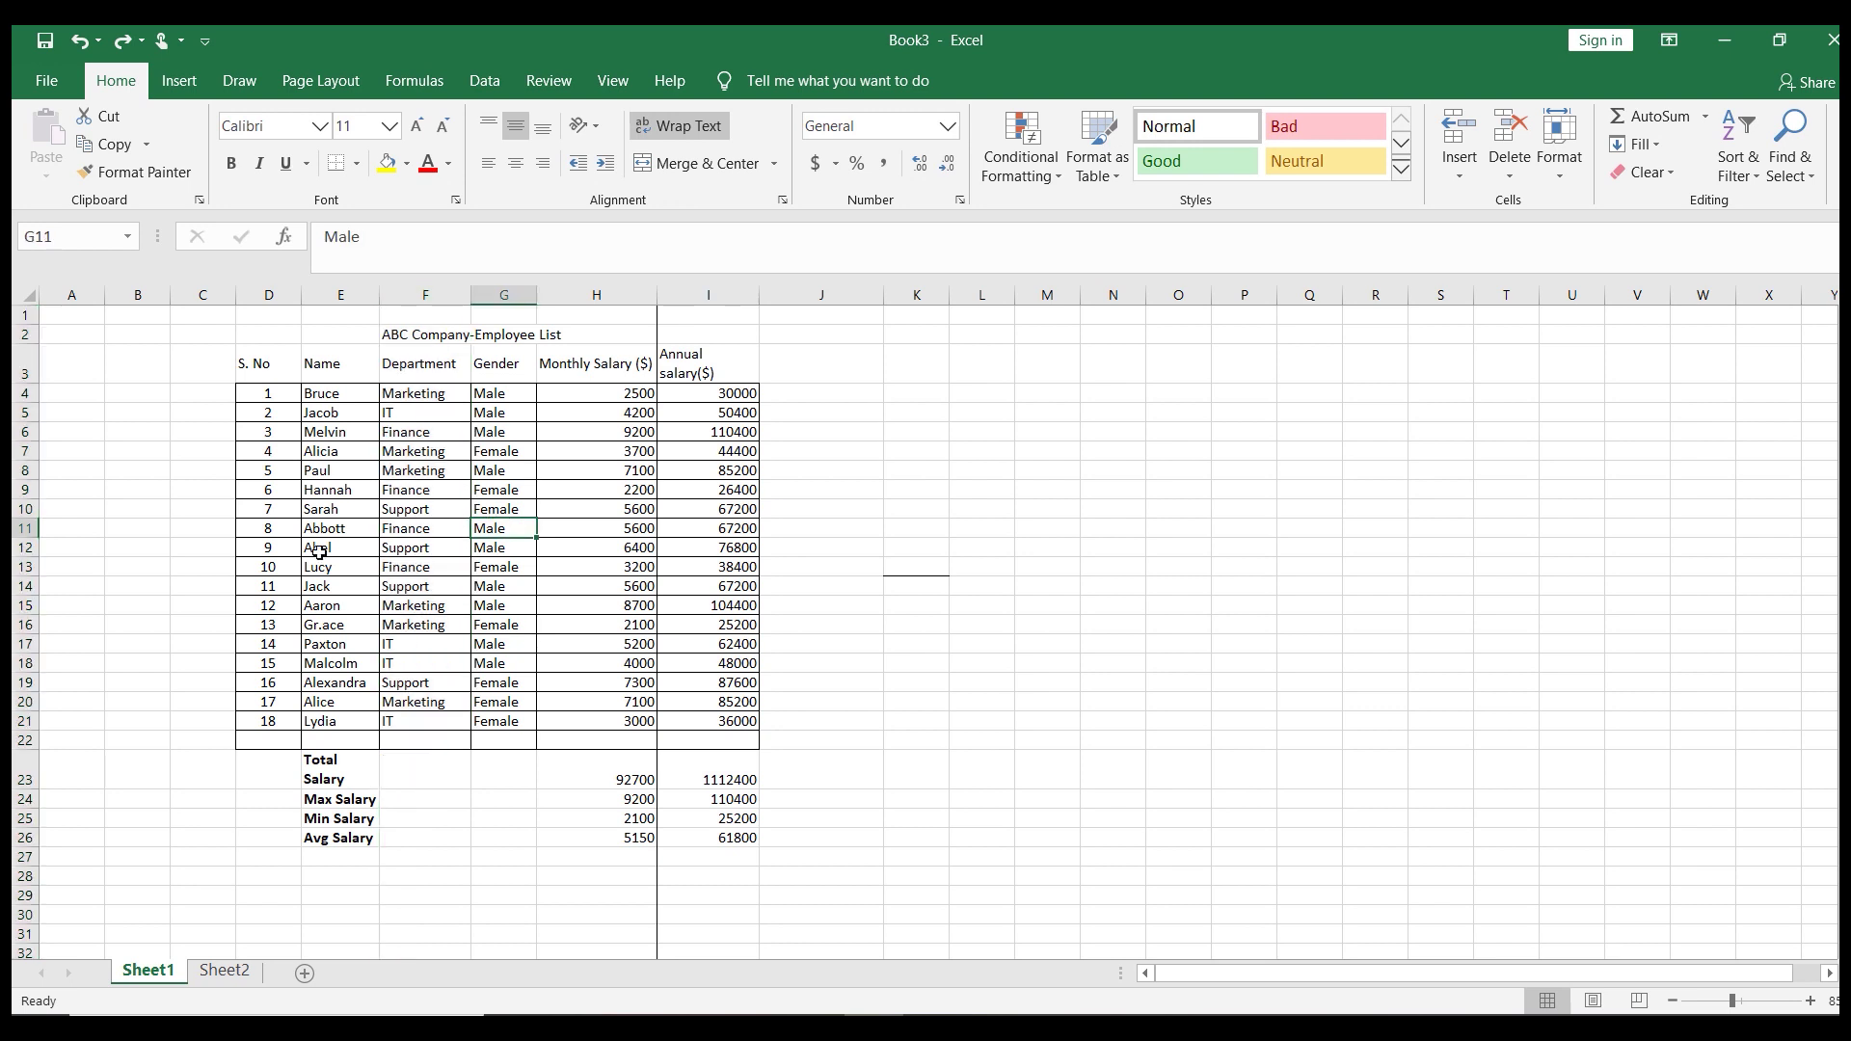
left_click(281, 575)
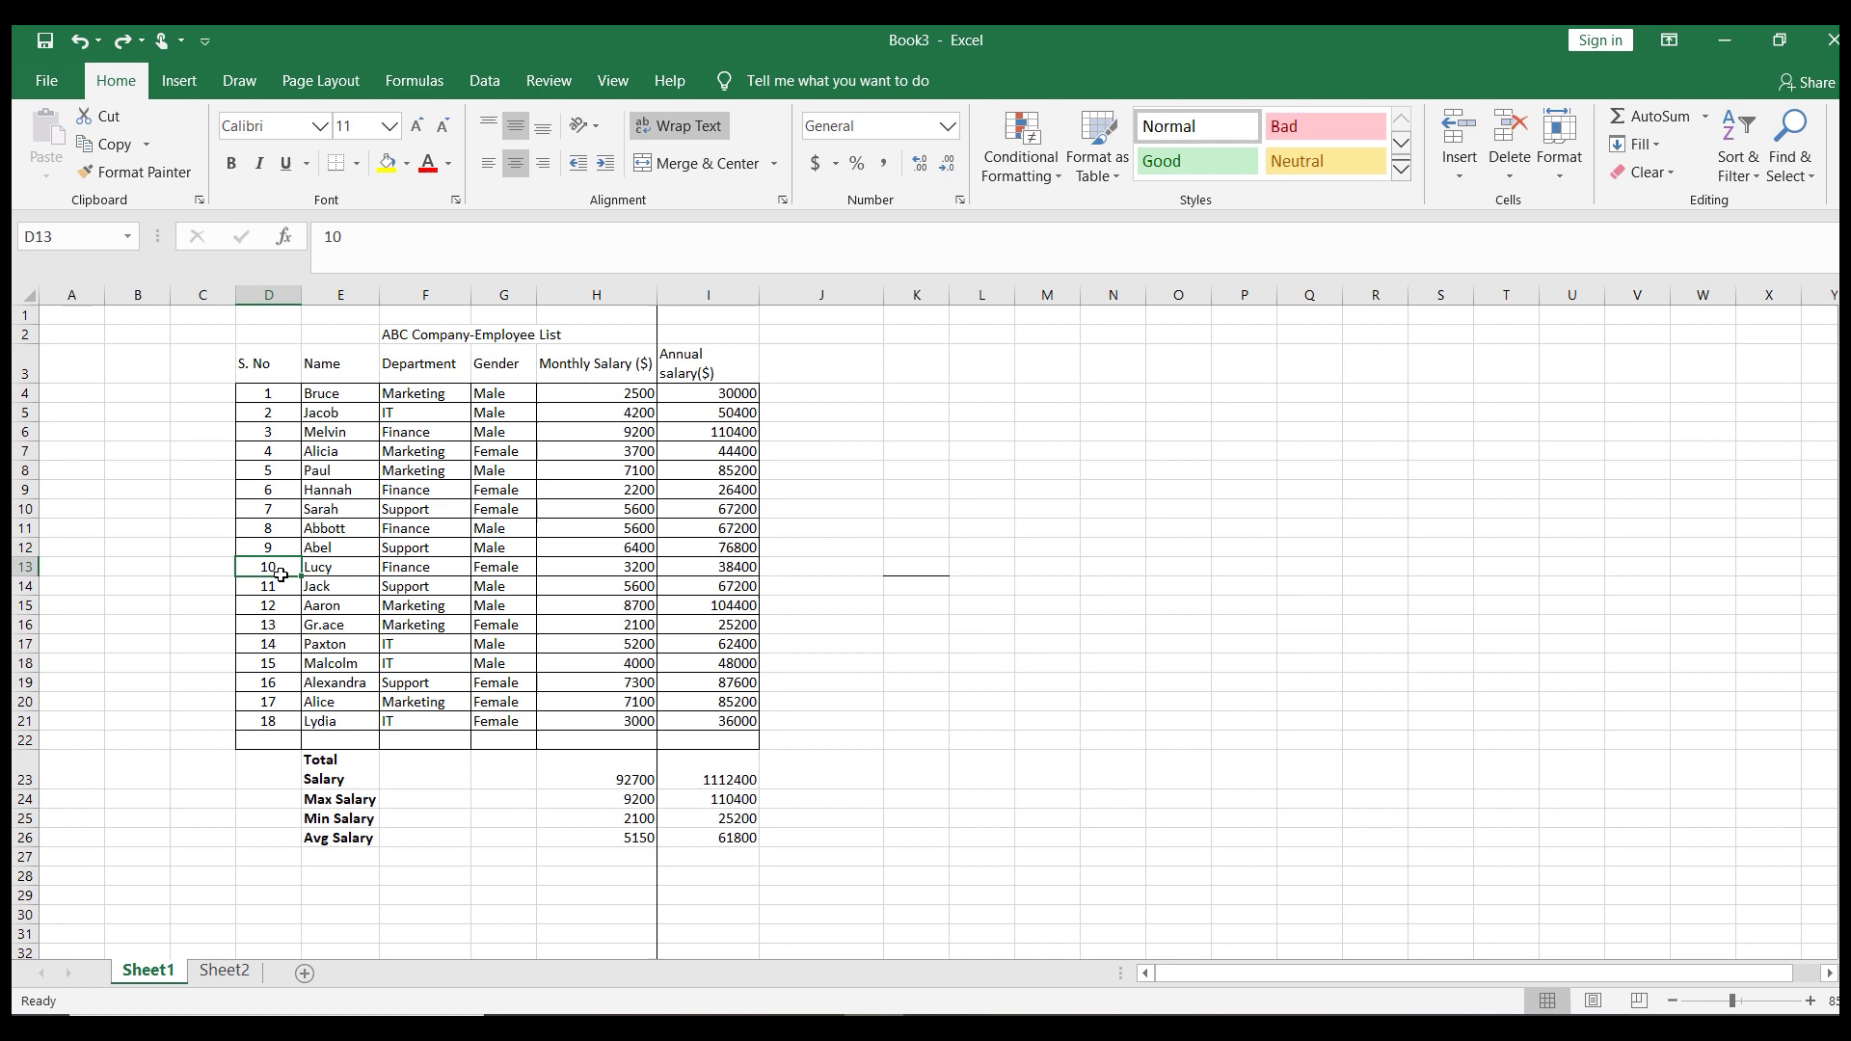
key("shift+space")
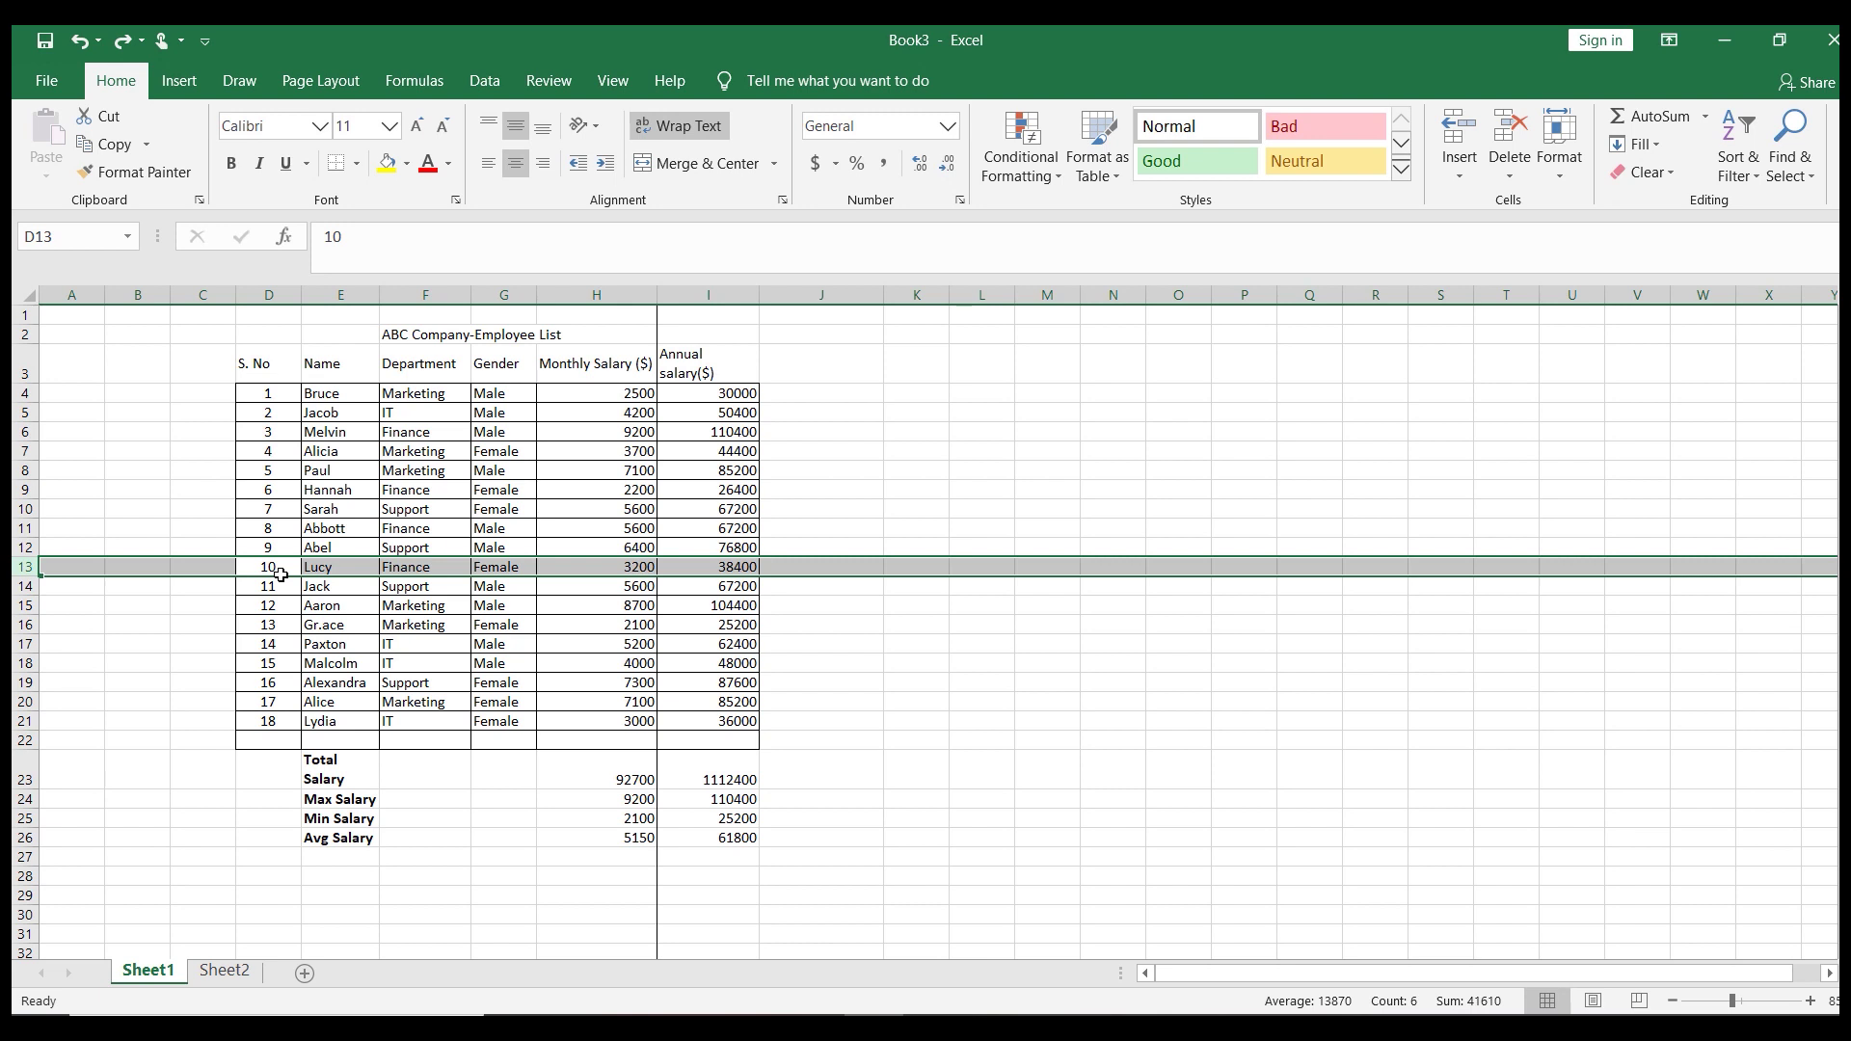
left_click(815, 804)
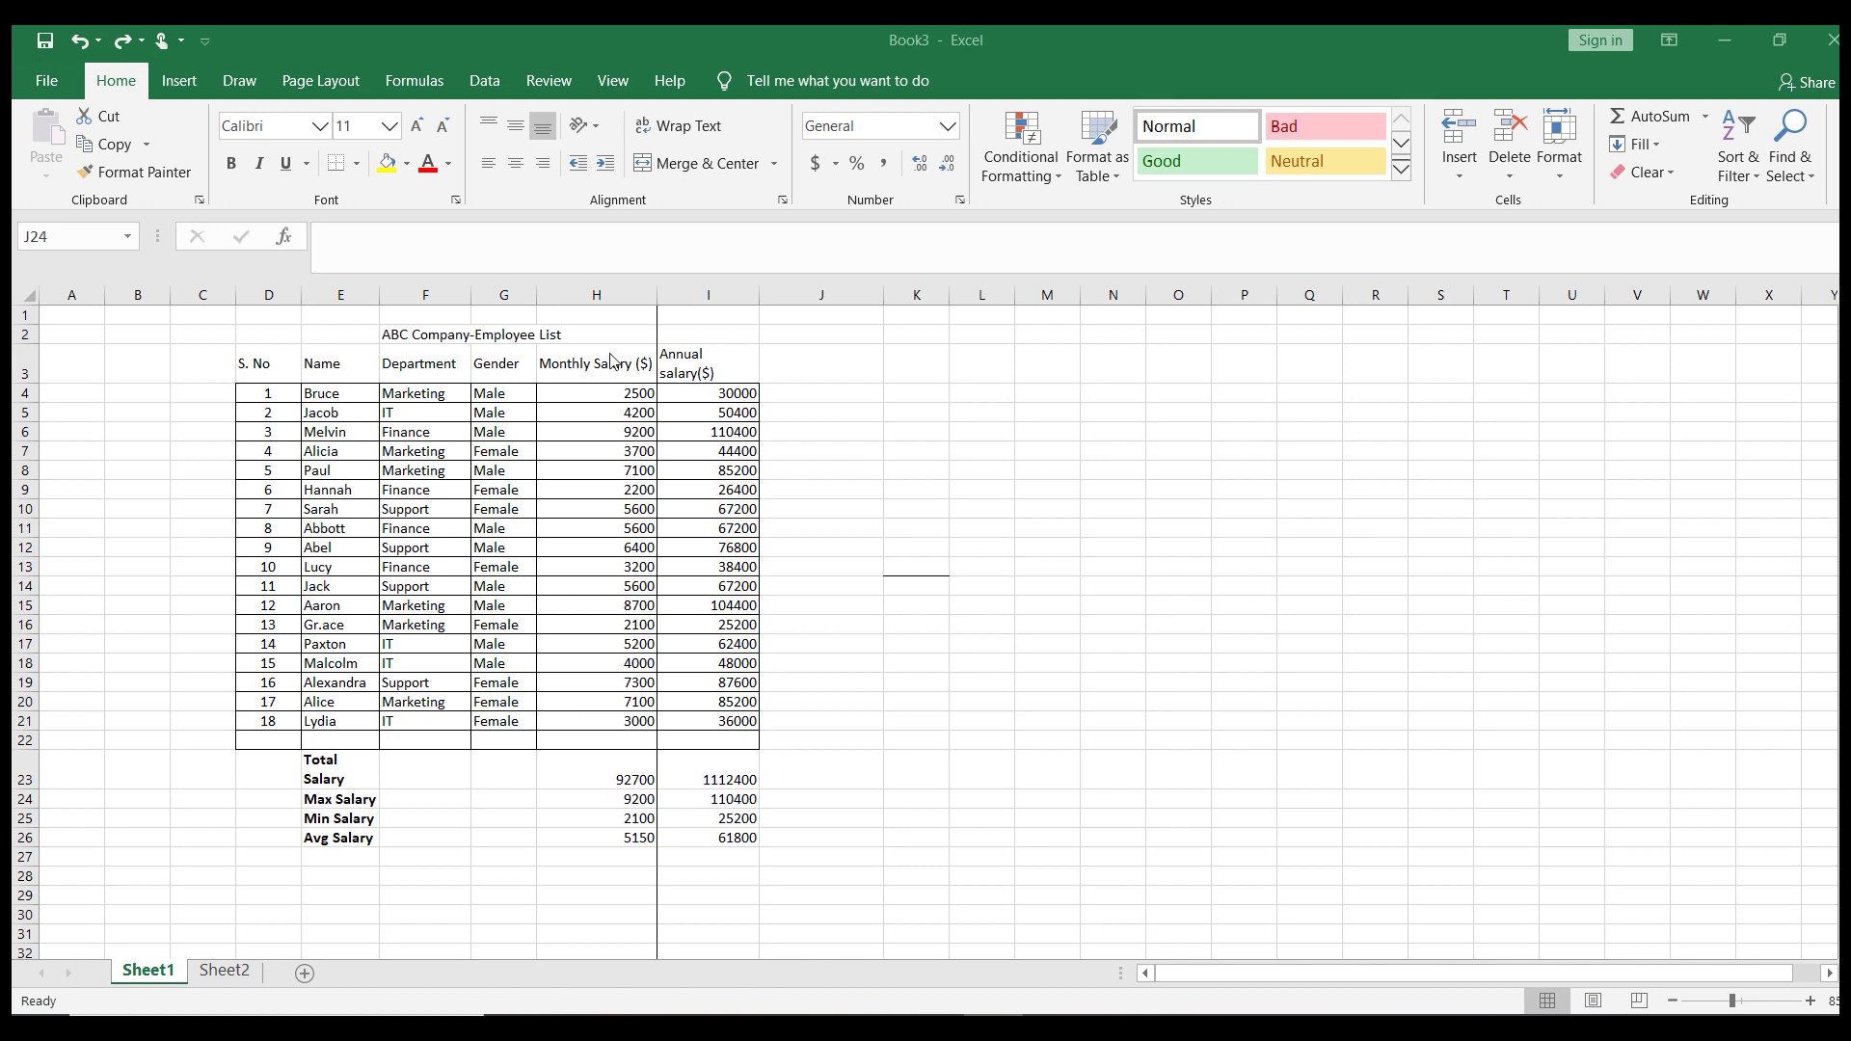
Insert a blank entire column at E, before the Name column
left_click(319, 334)
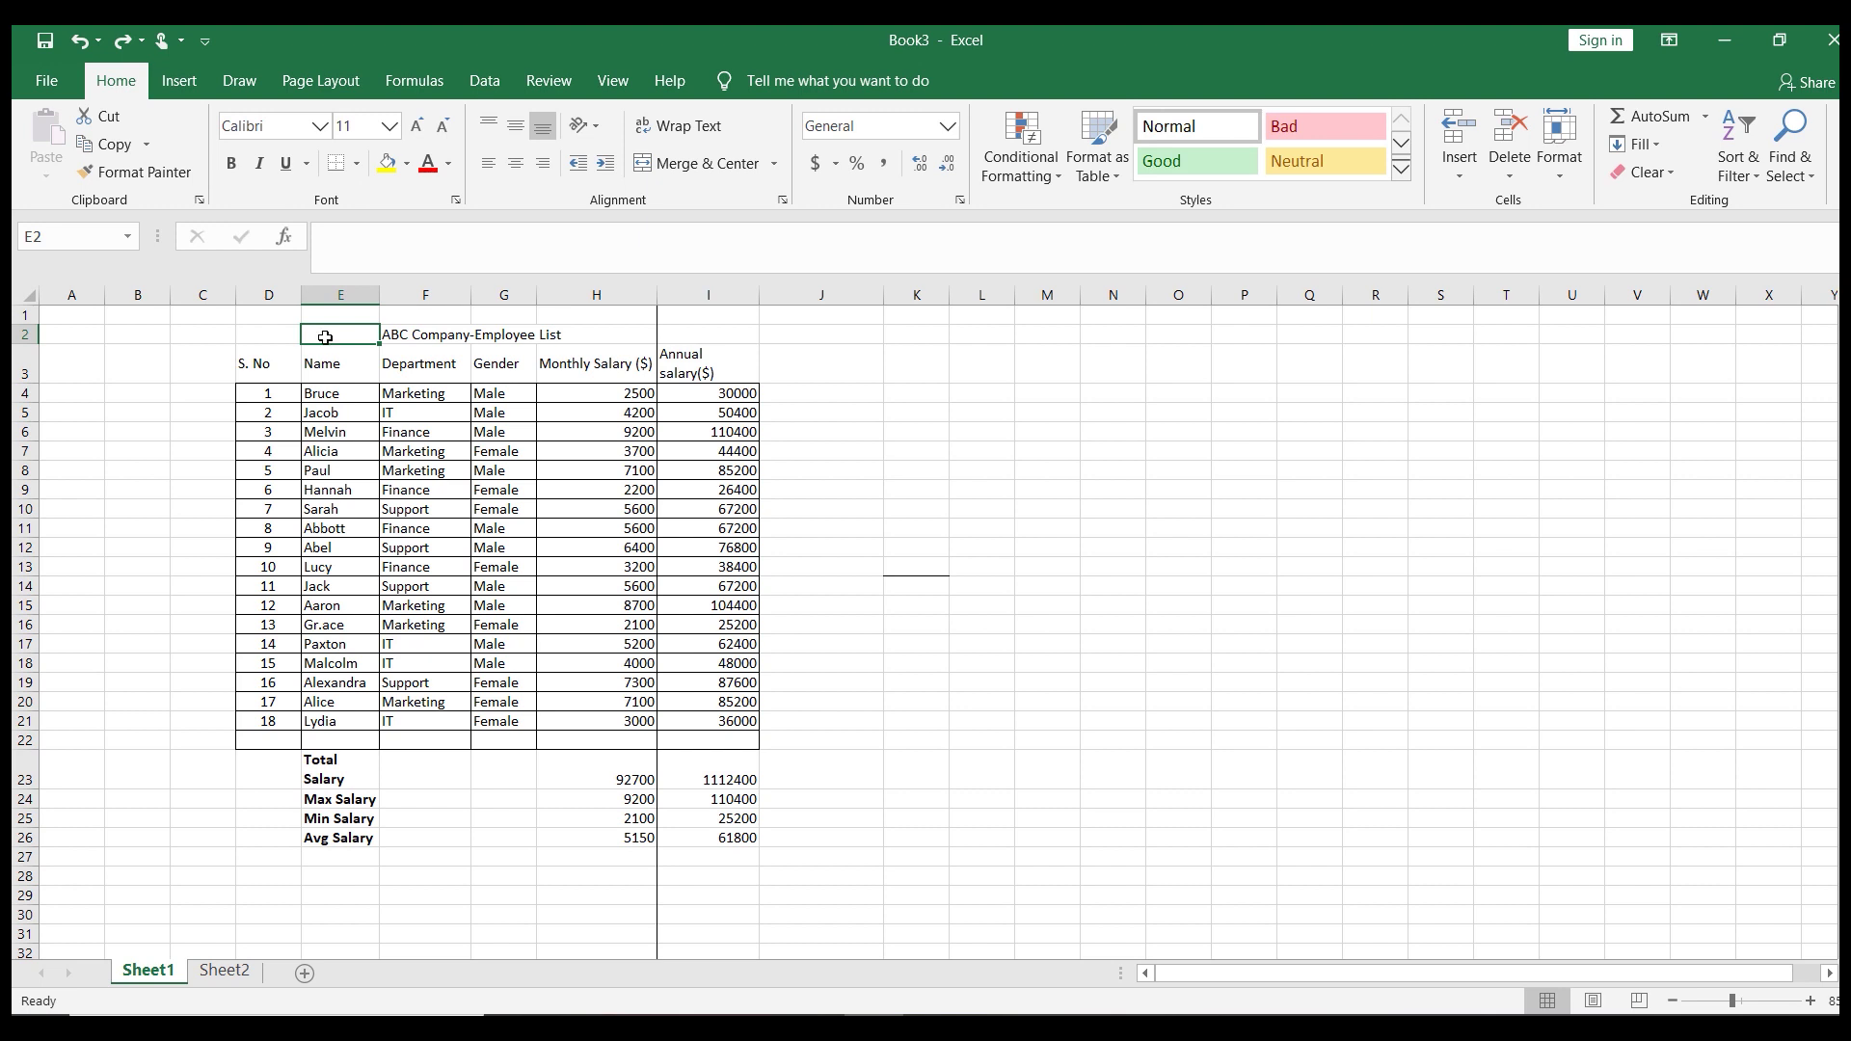
key("ctrl+shift+plus")
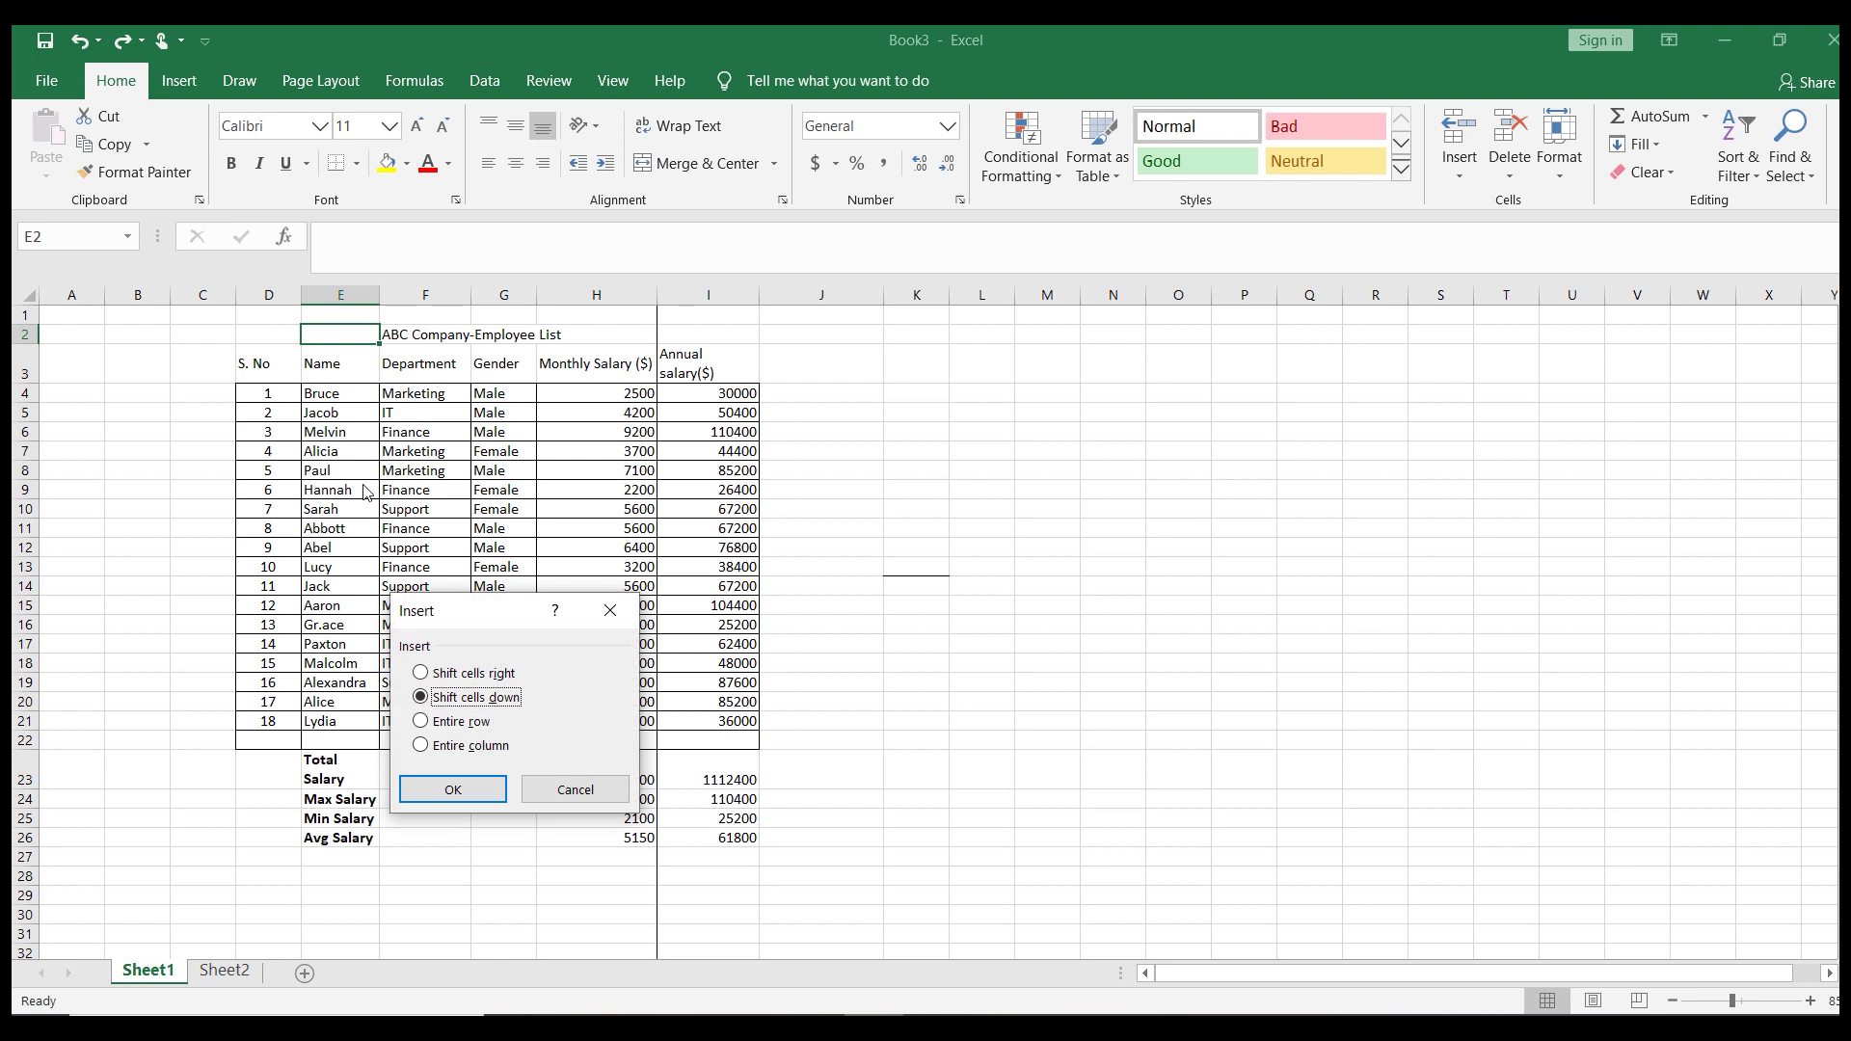
left_click(422, 747)
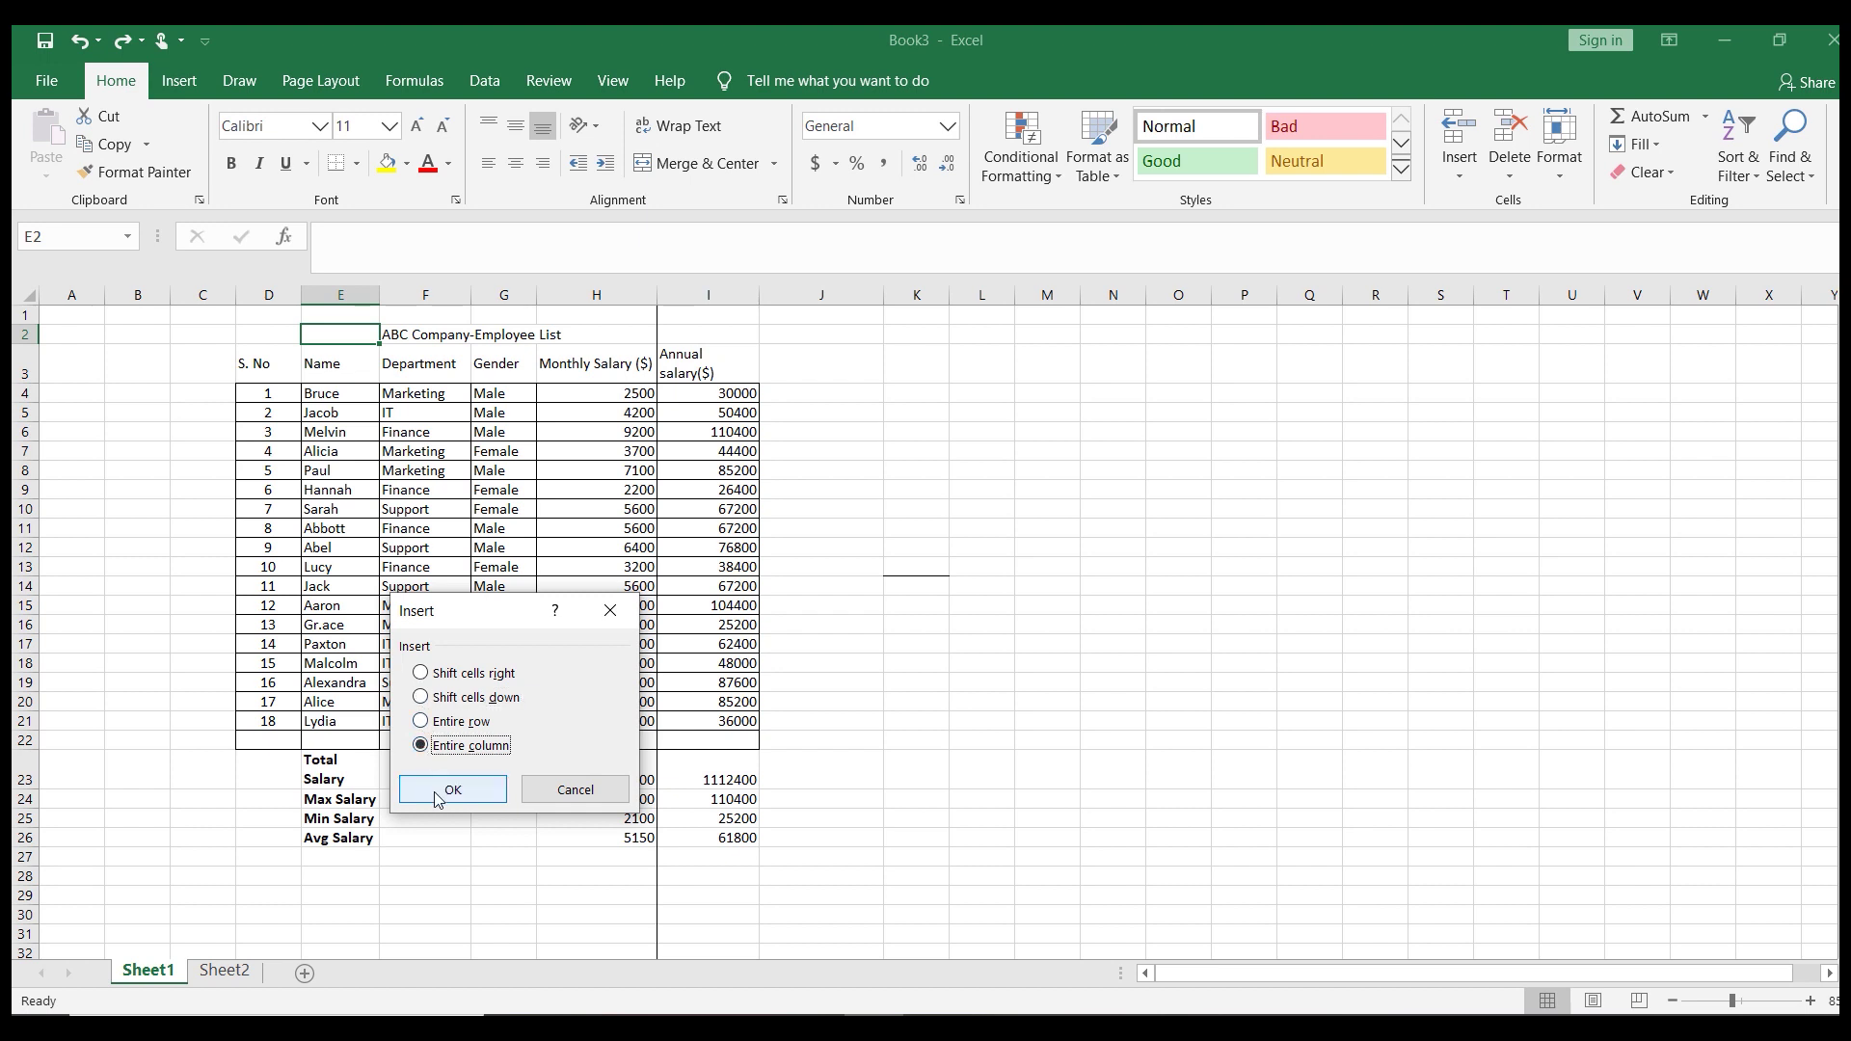
left_click(448, 790)
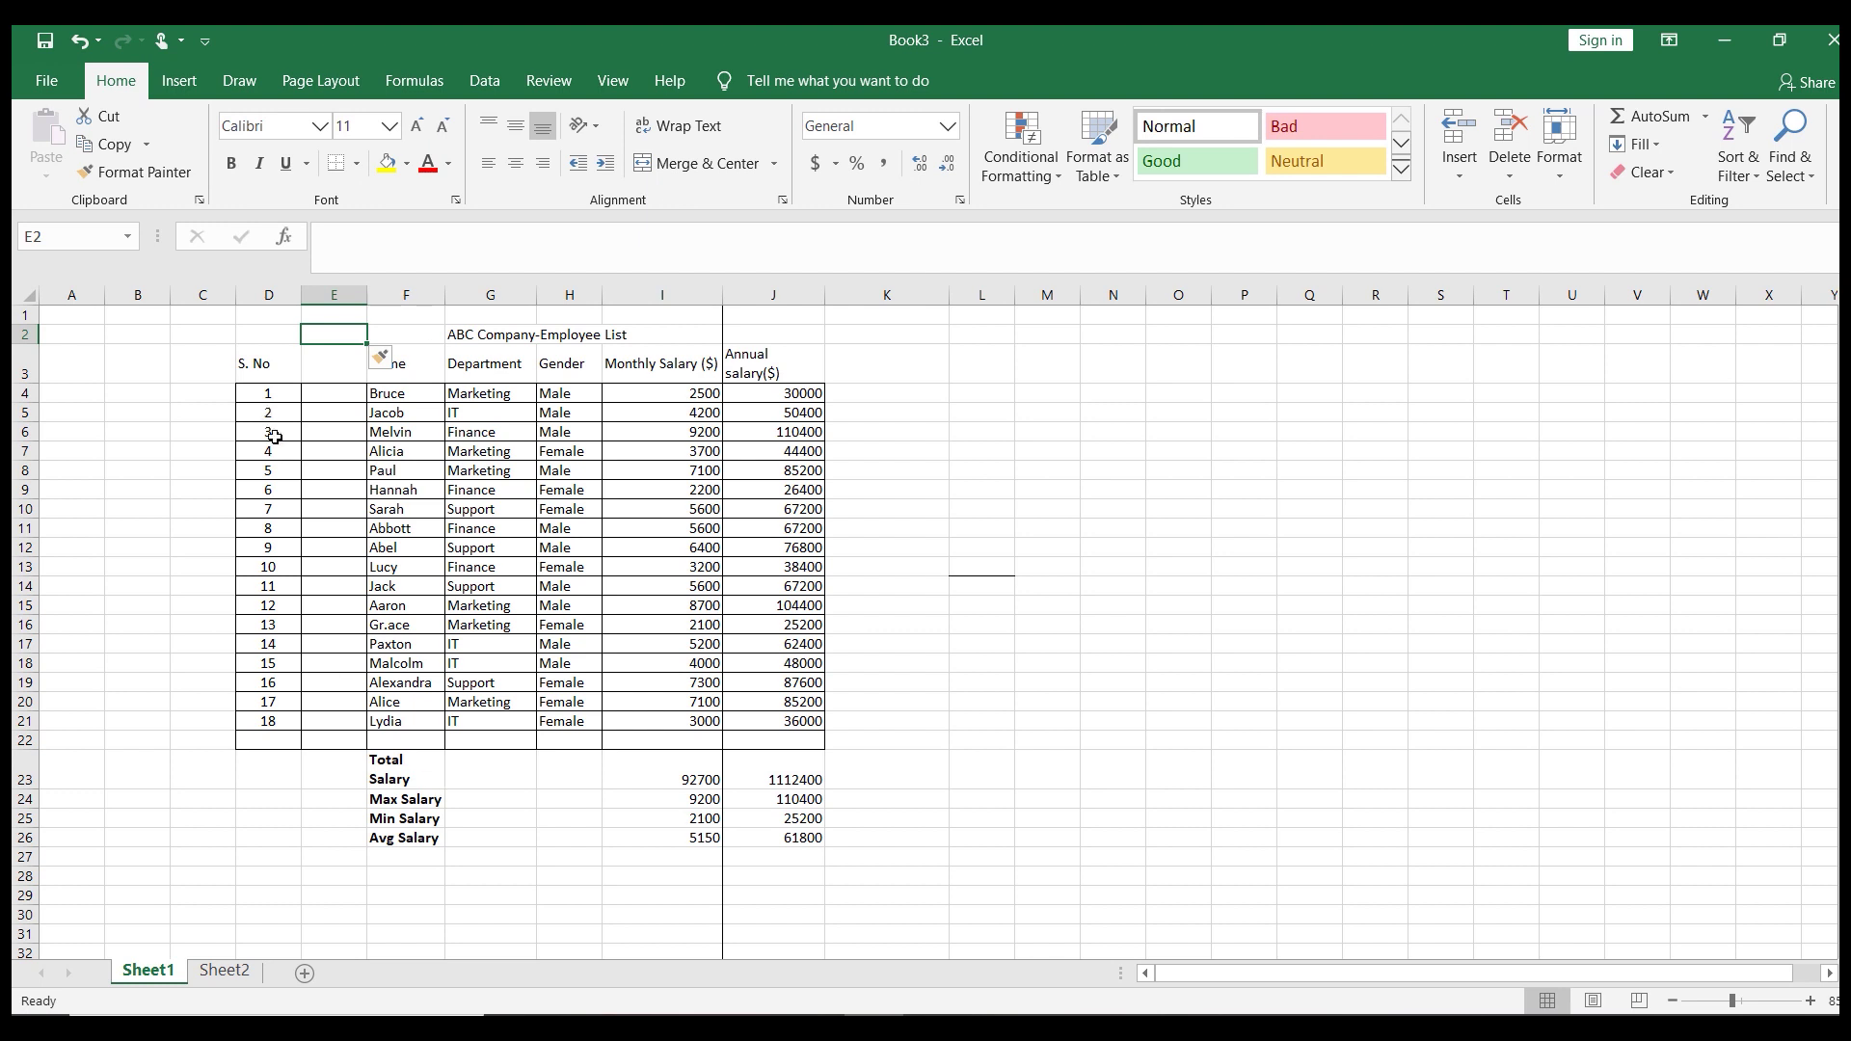
Insert a blank entire row at row 12, between Abbott and Abel
left_click(169, 551)
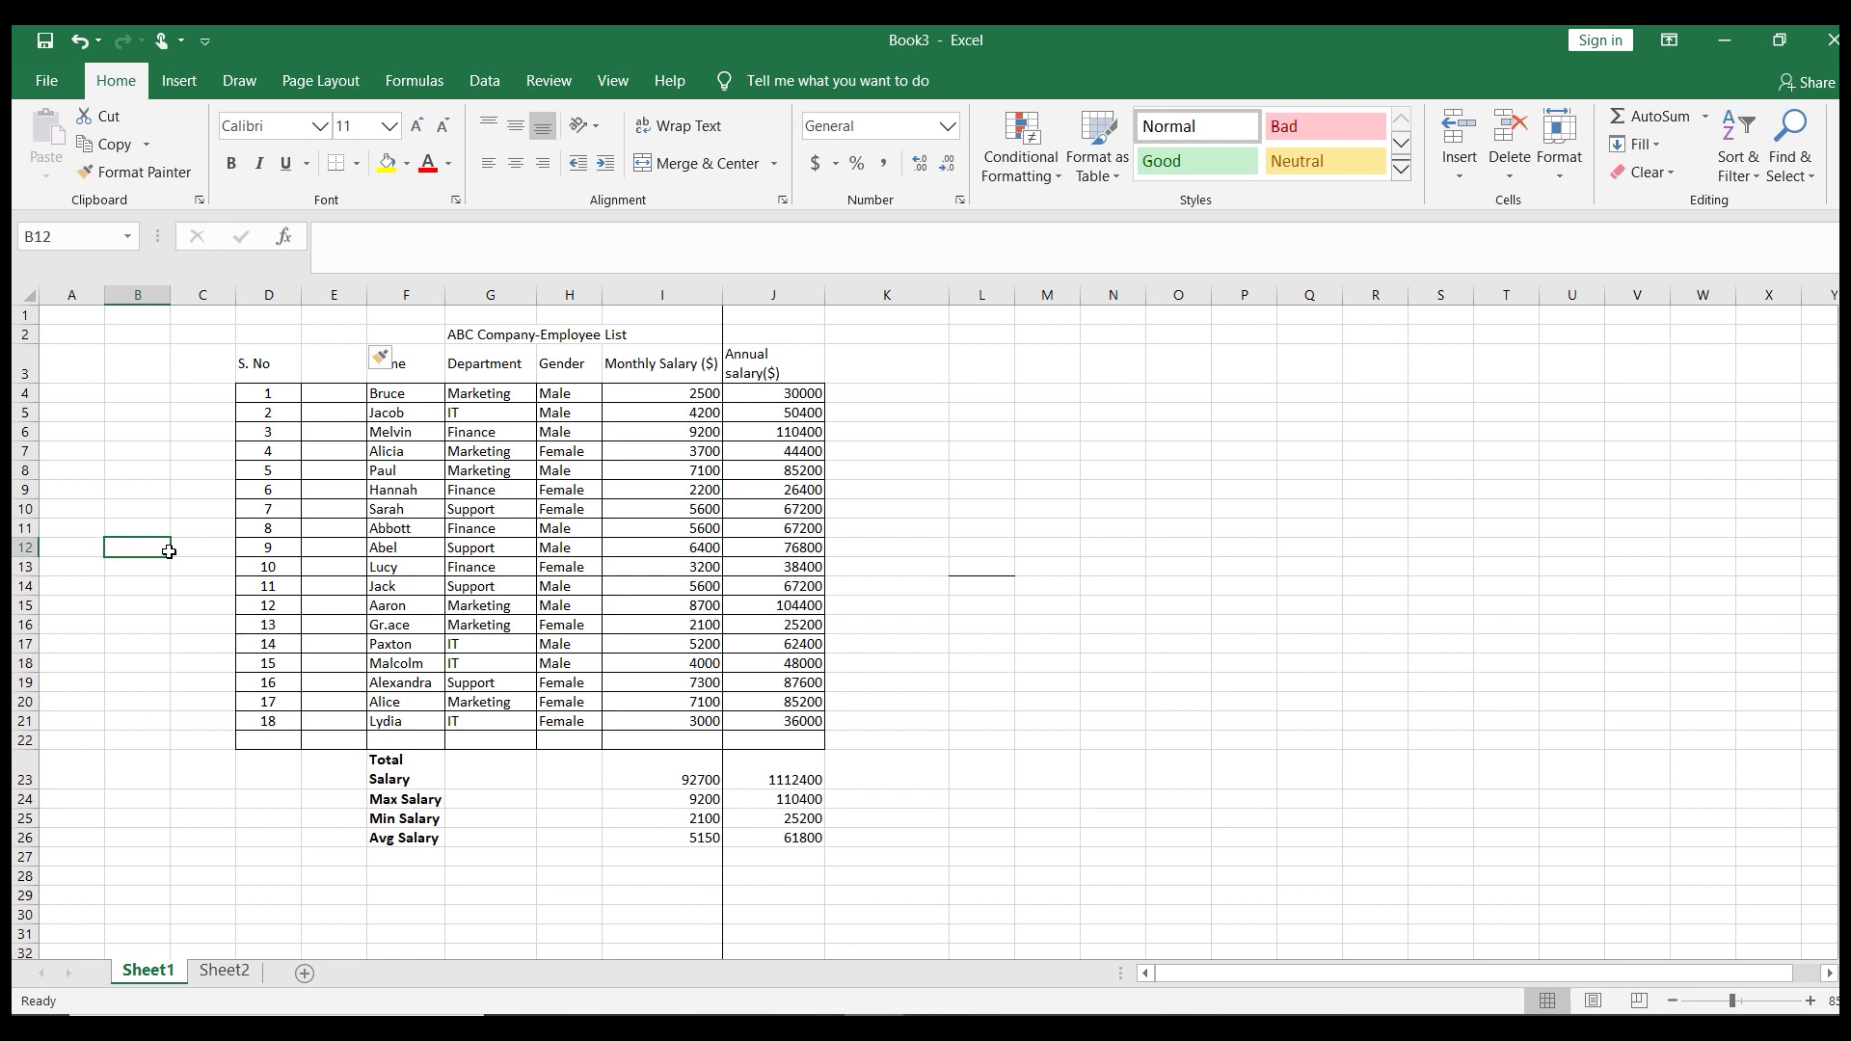
key("ctrl+shift+plus")
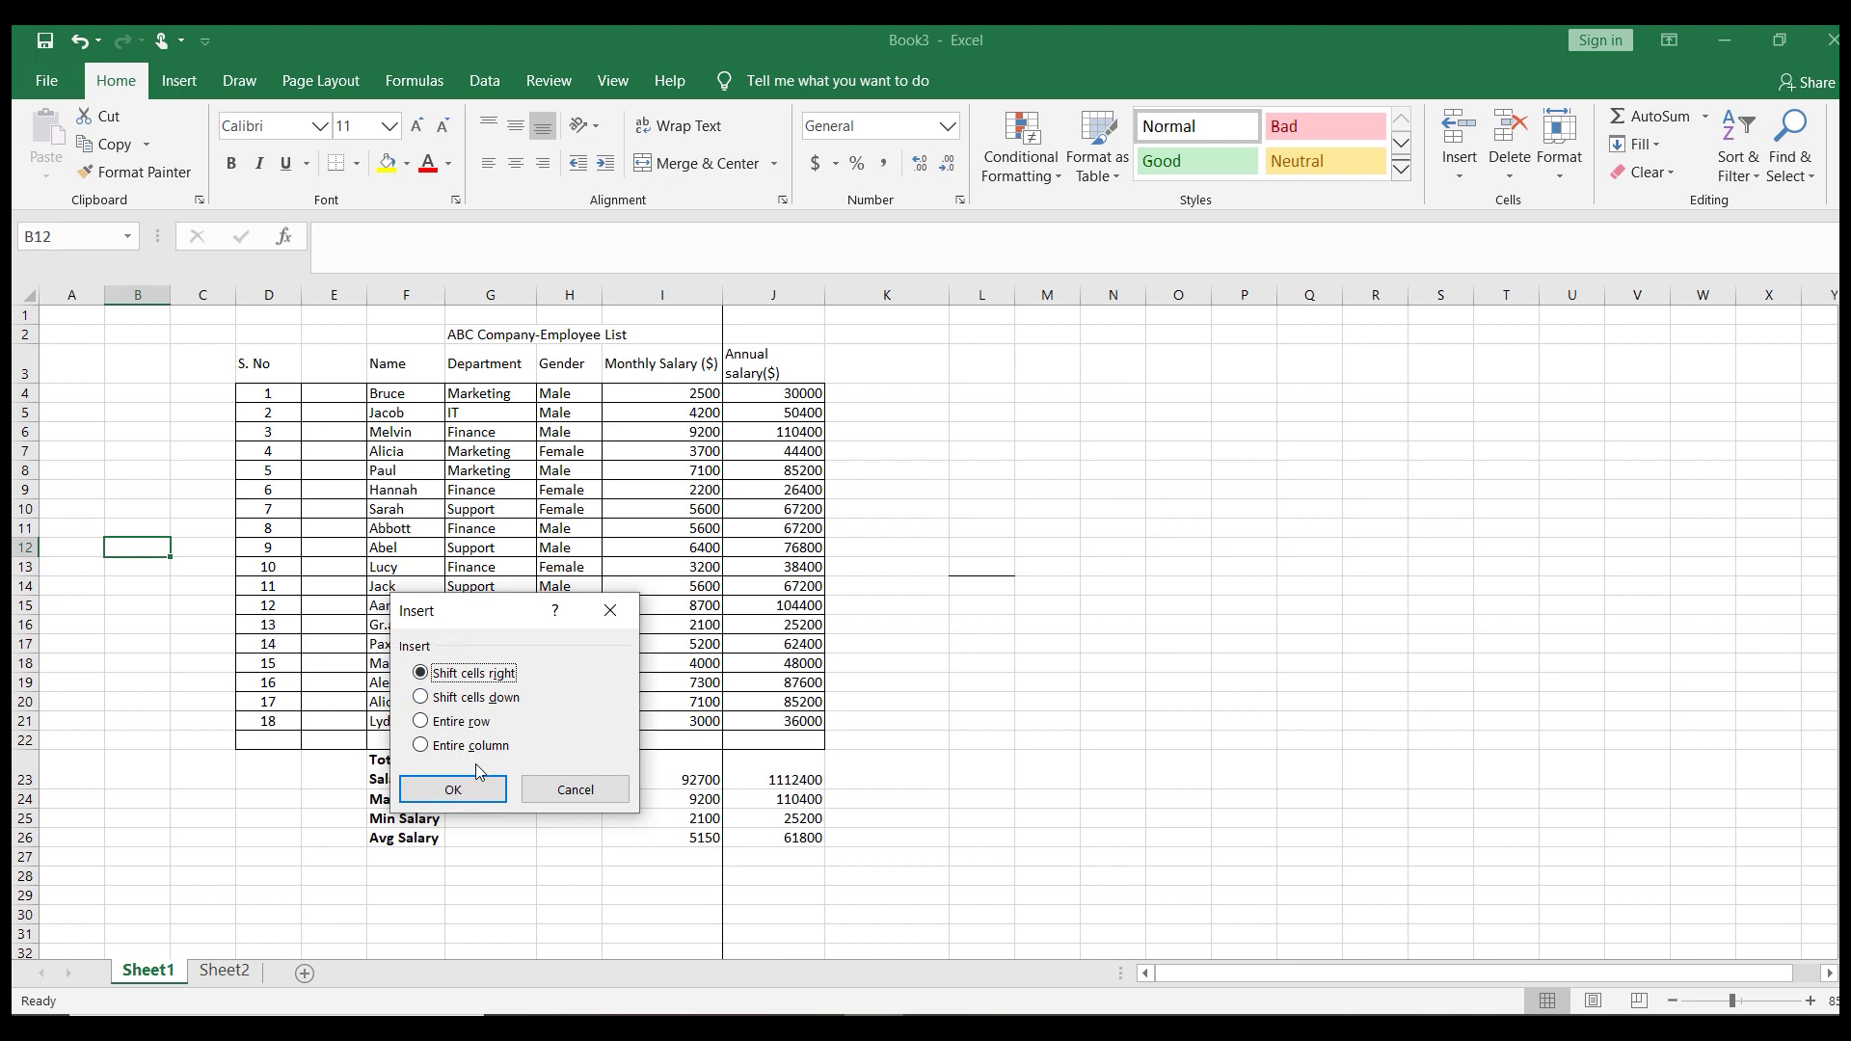
left_click(436, 725)
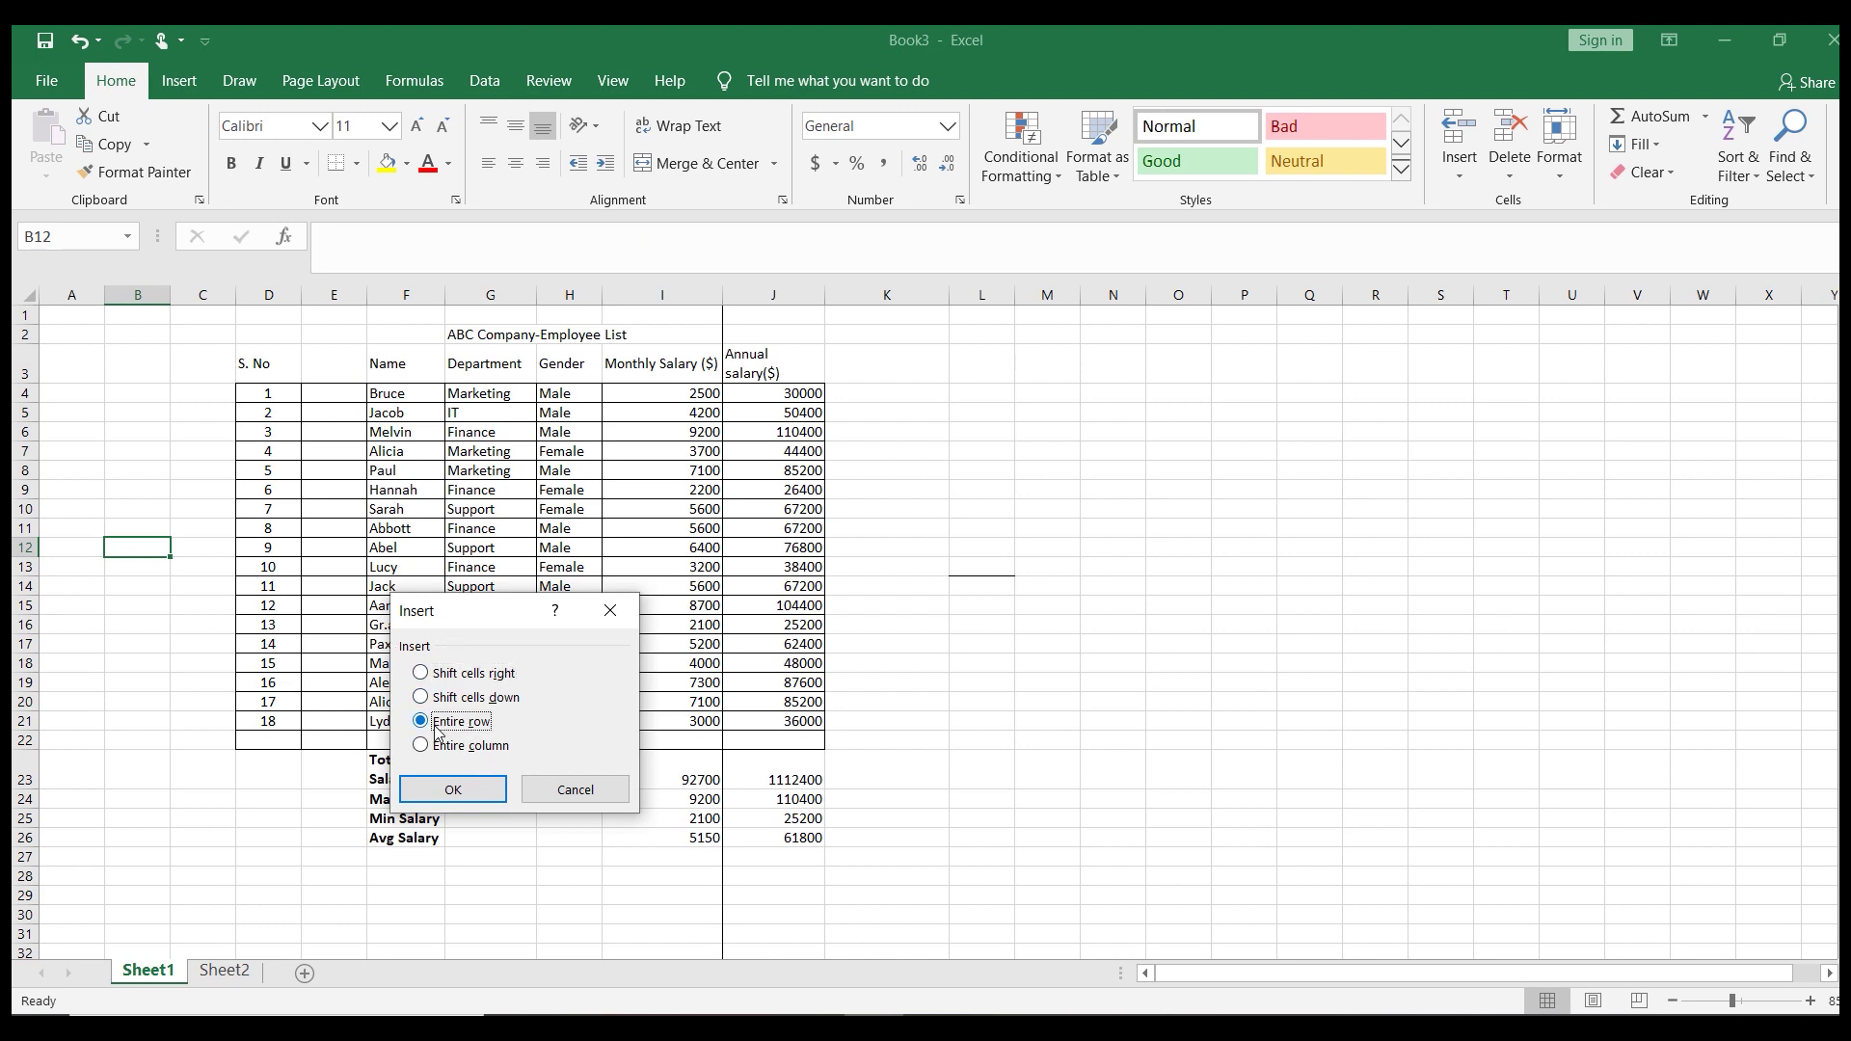
left_click(444, 791)
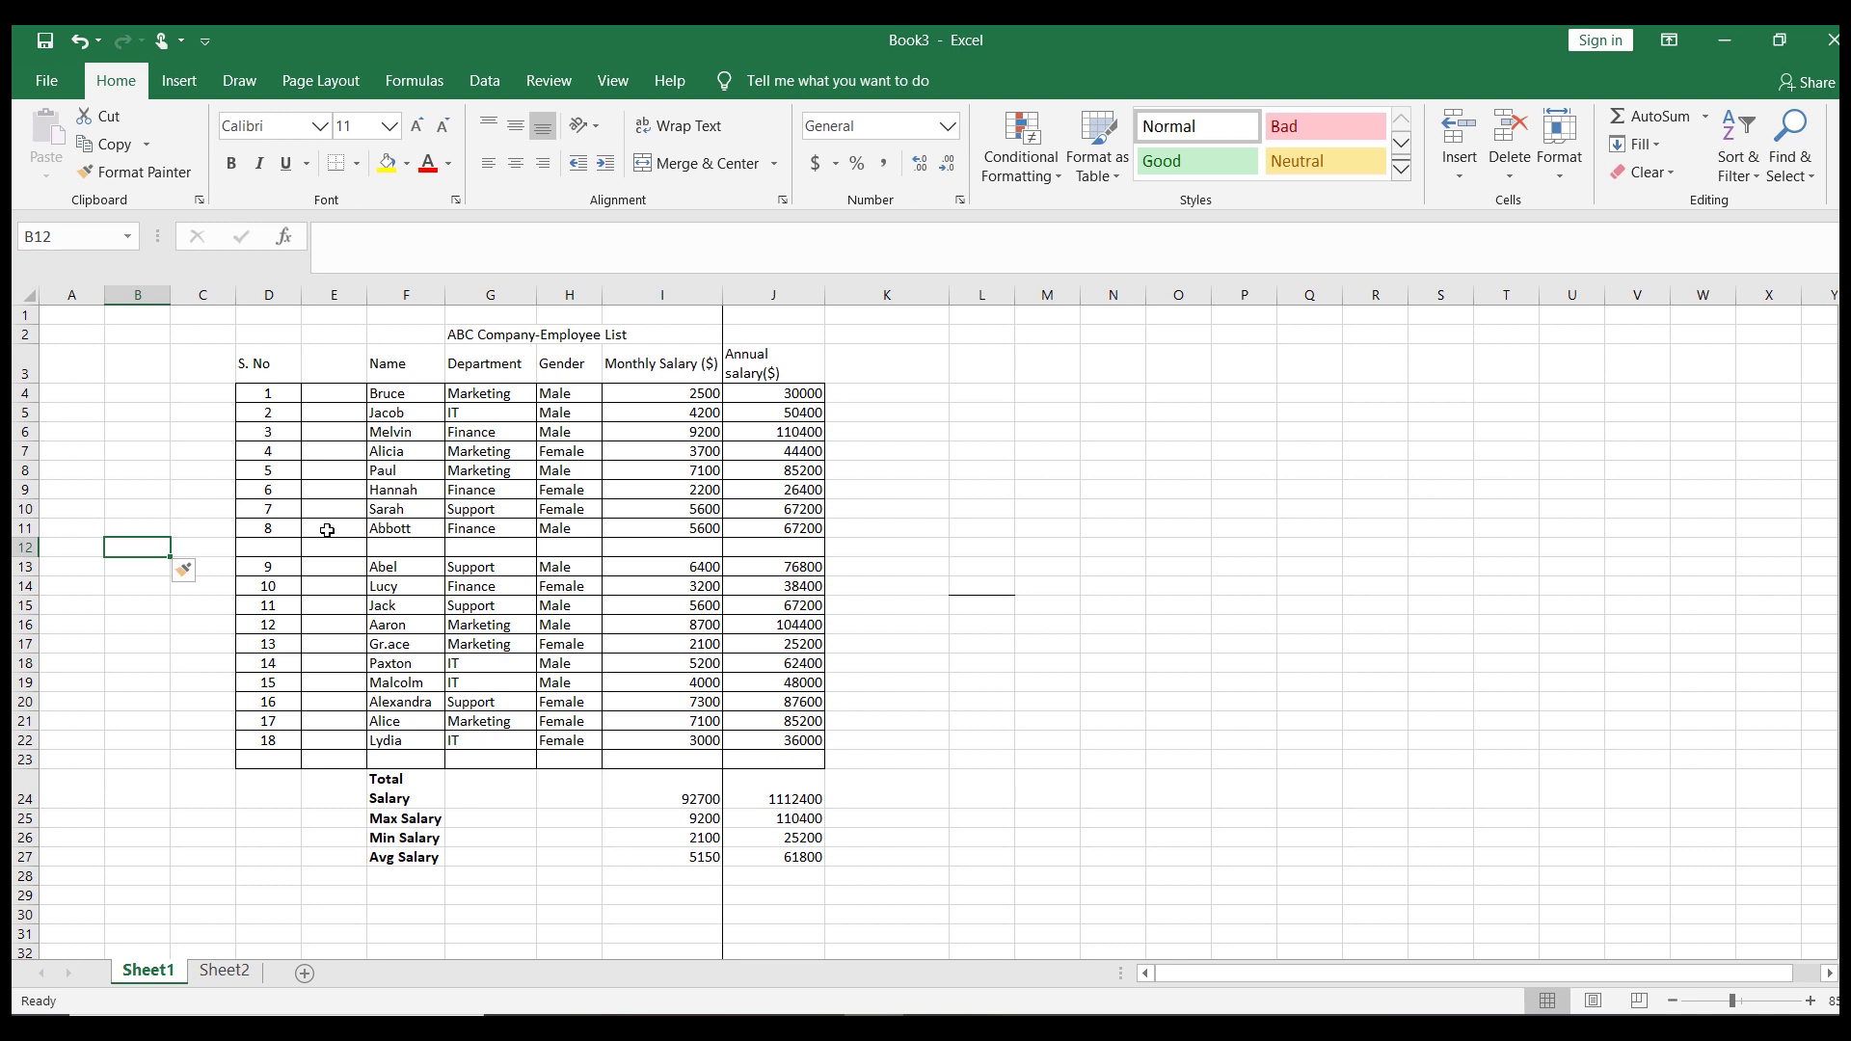
left_click(273, 566)
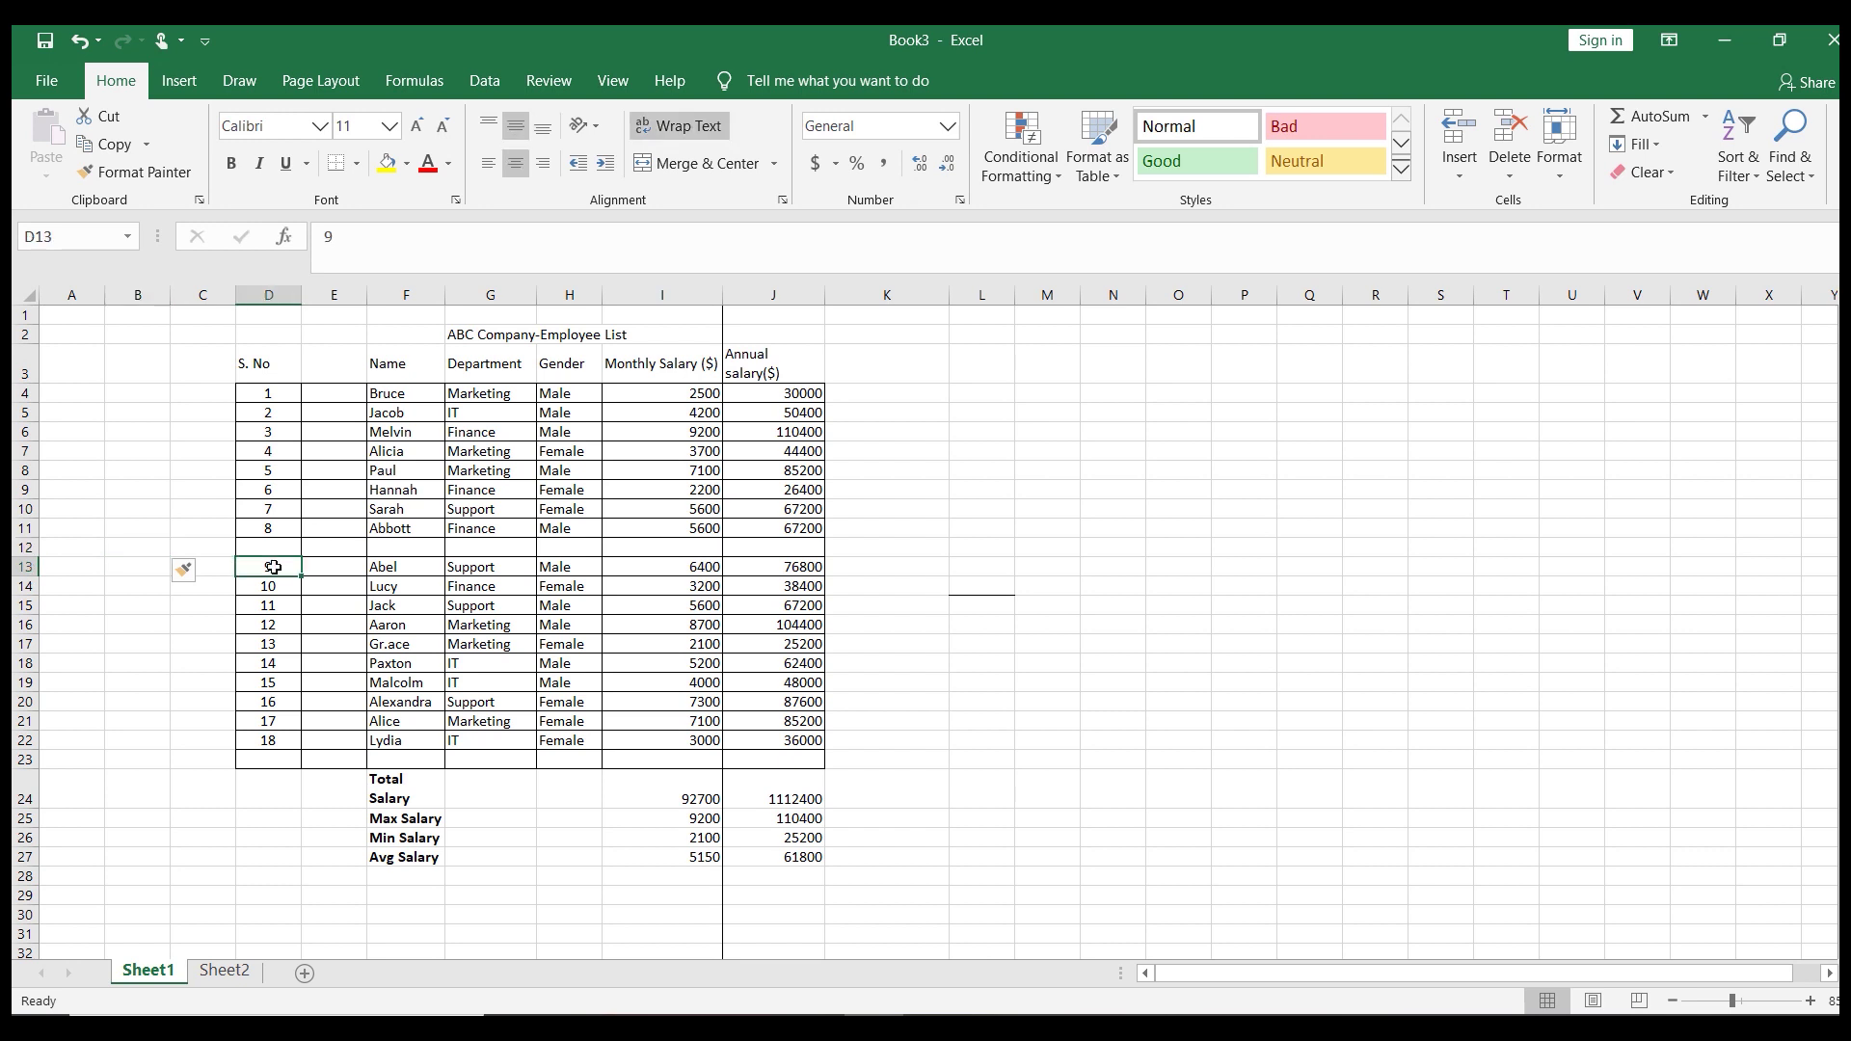
Insert a second blank row at row 13, directly above Abel
key("shift+space")
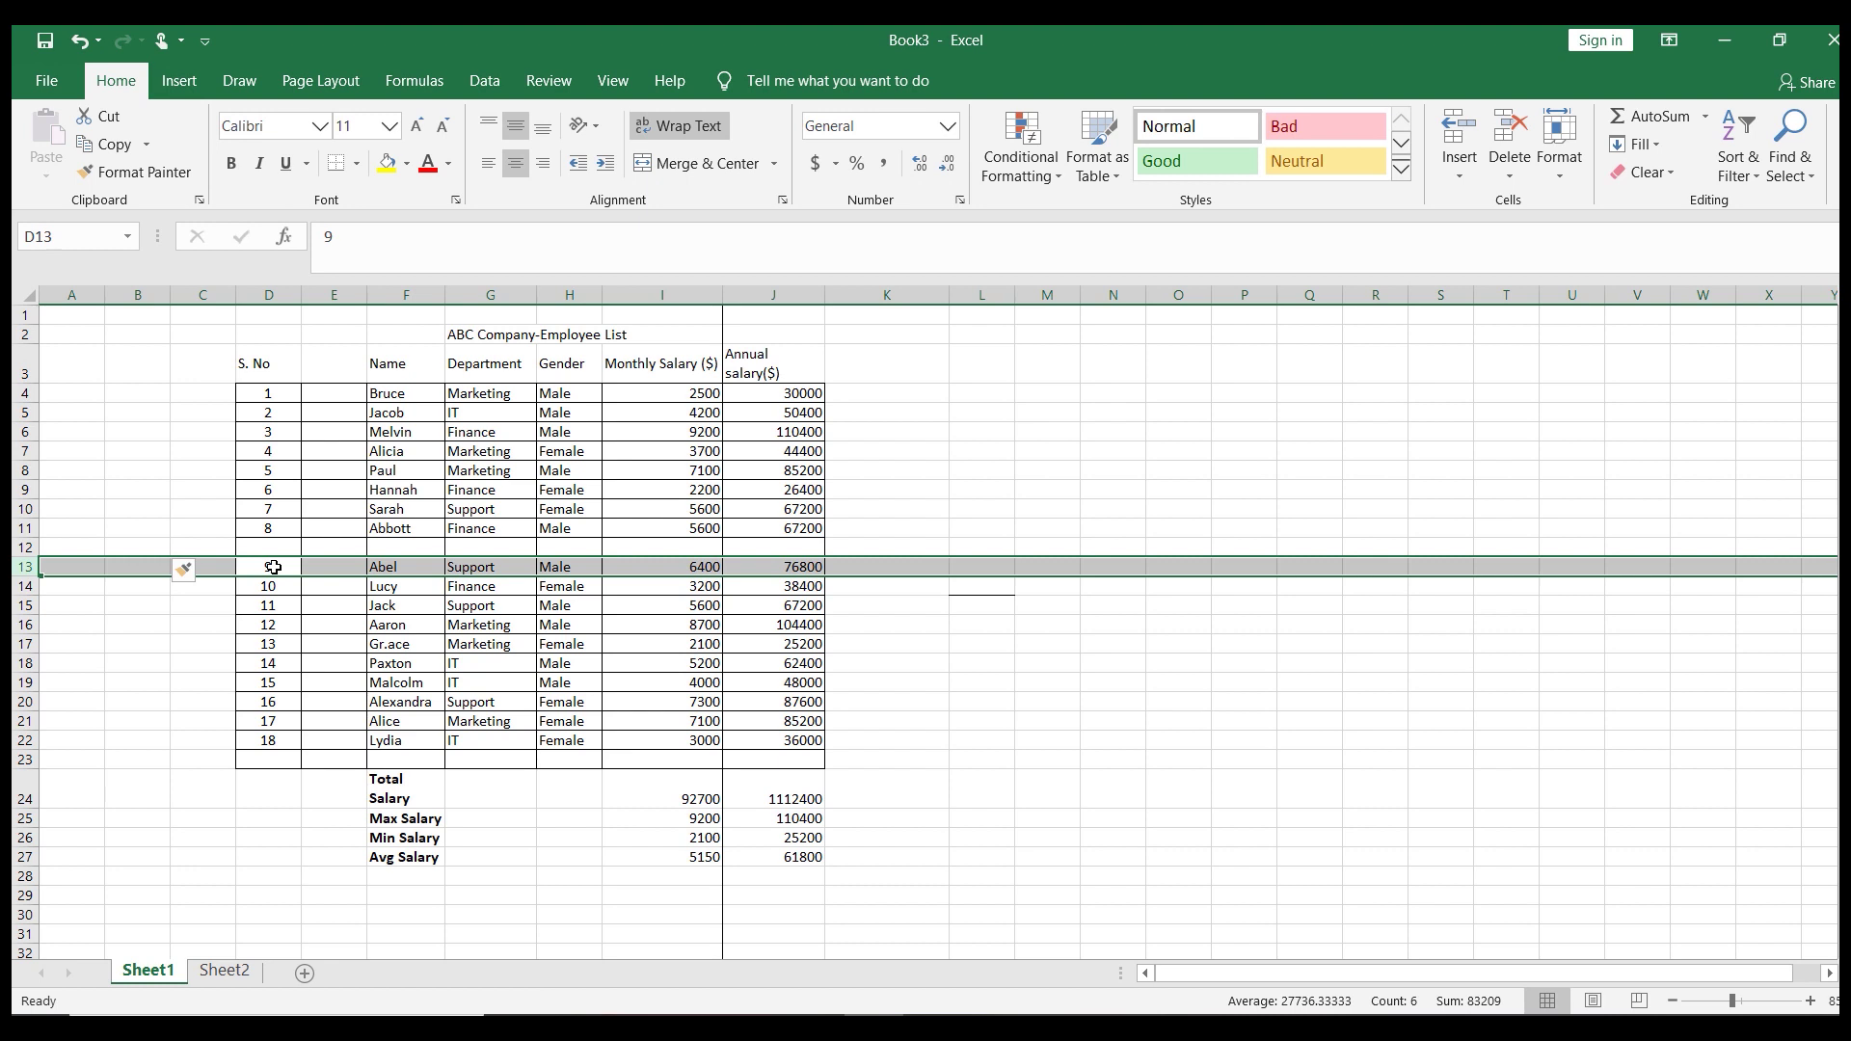
key("ctrl+shift+plus")
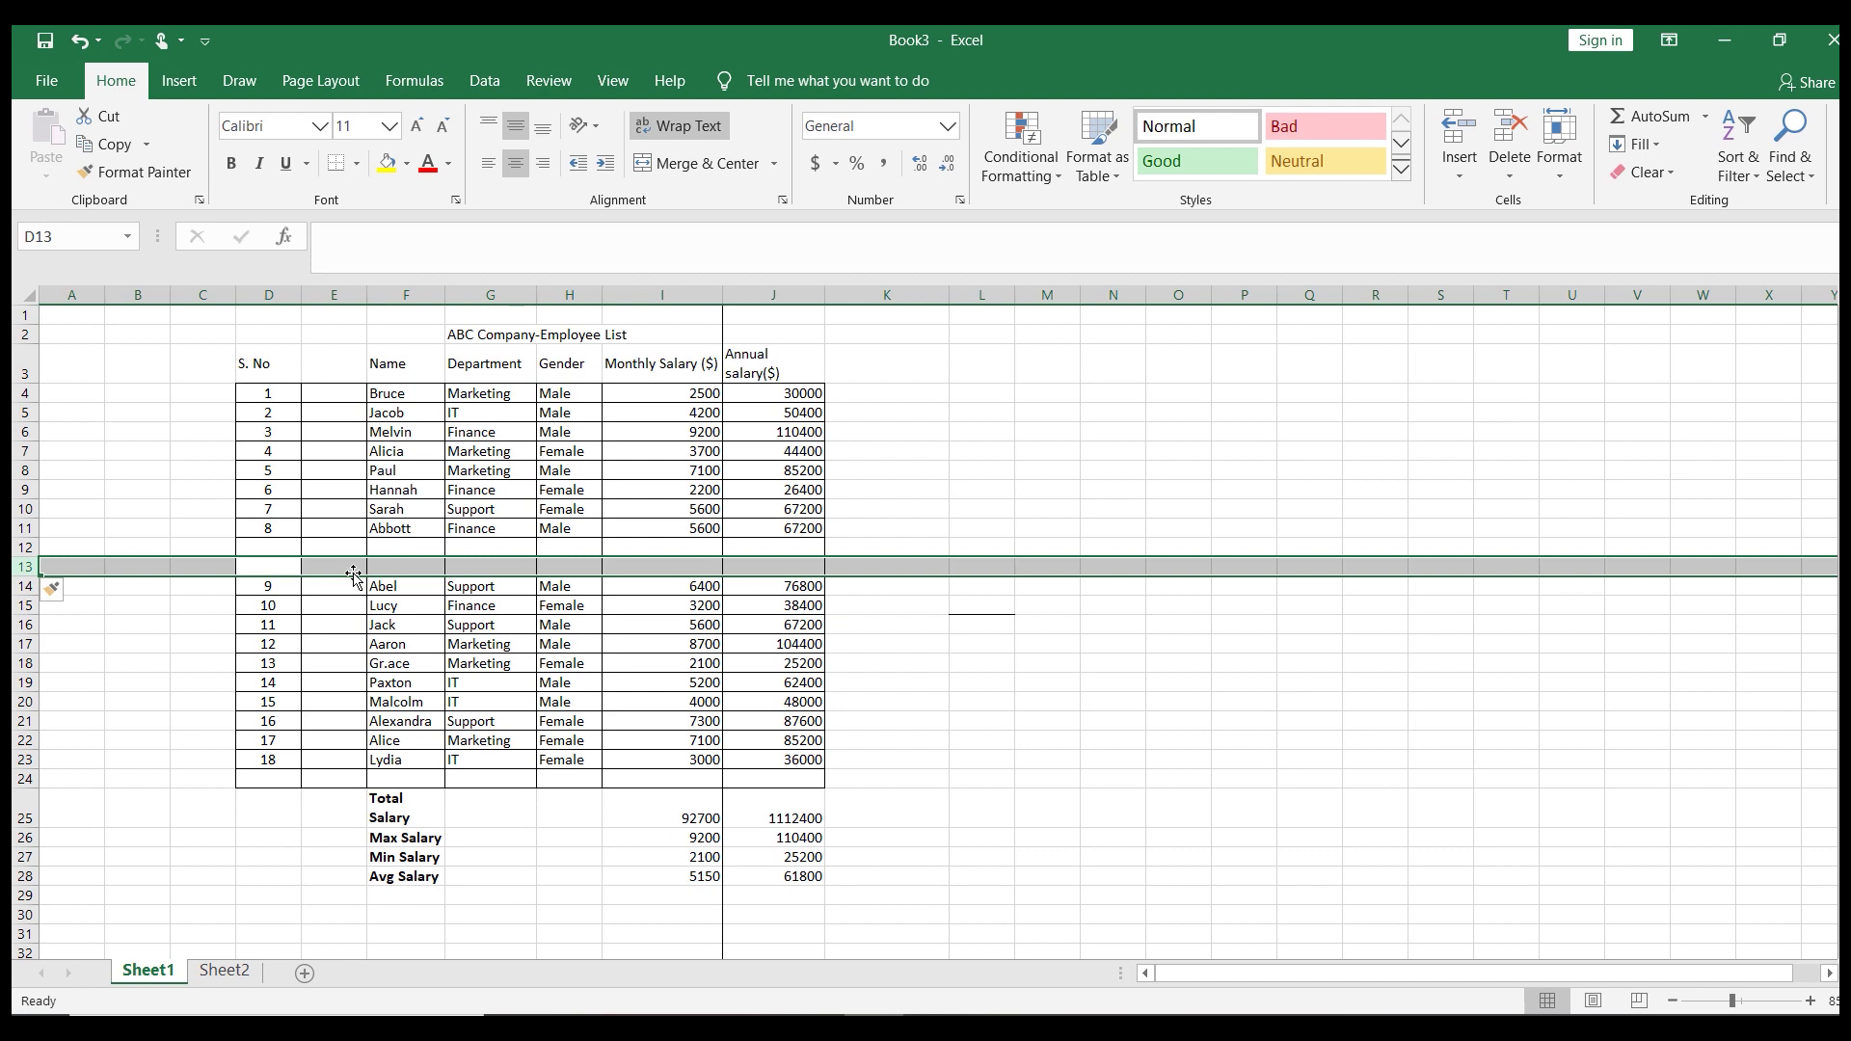
left_click(376, 571)
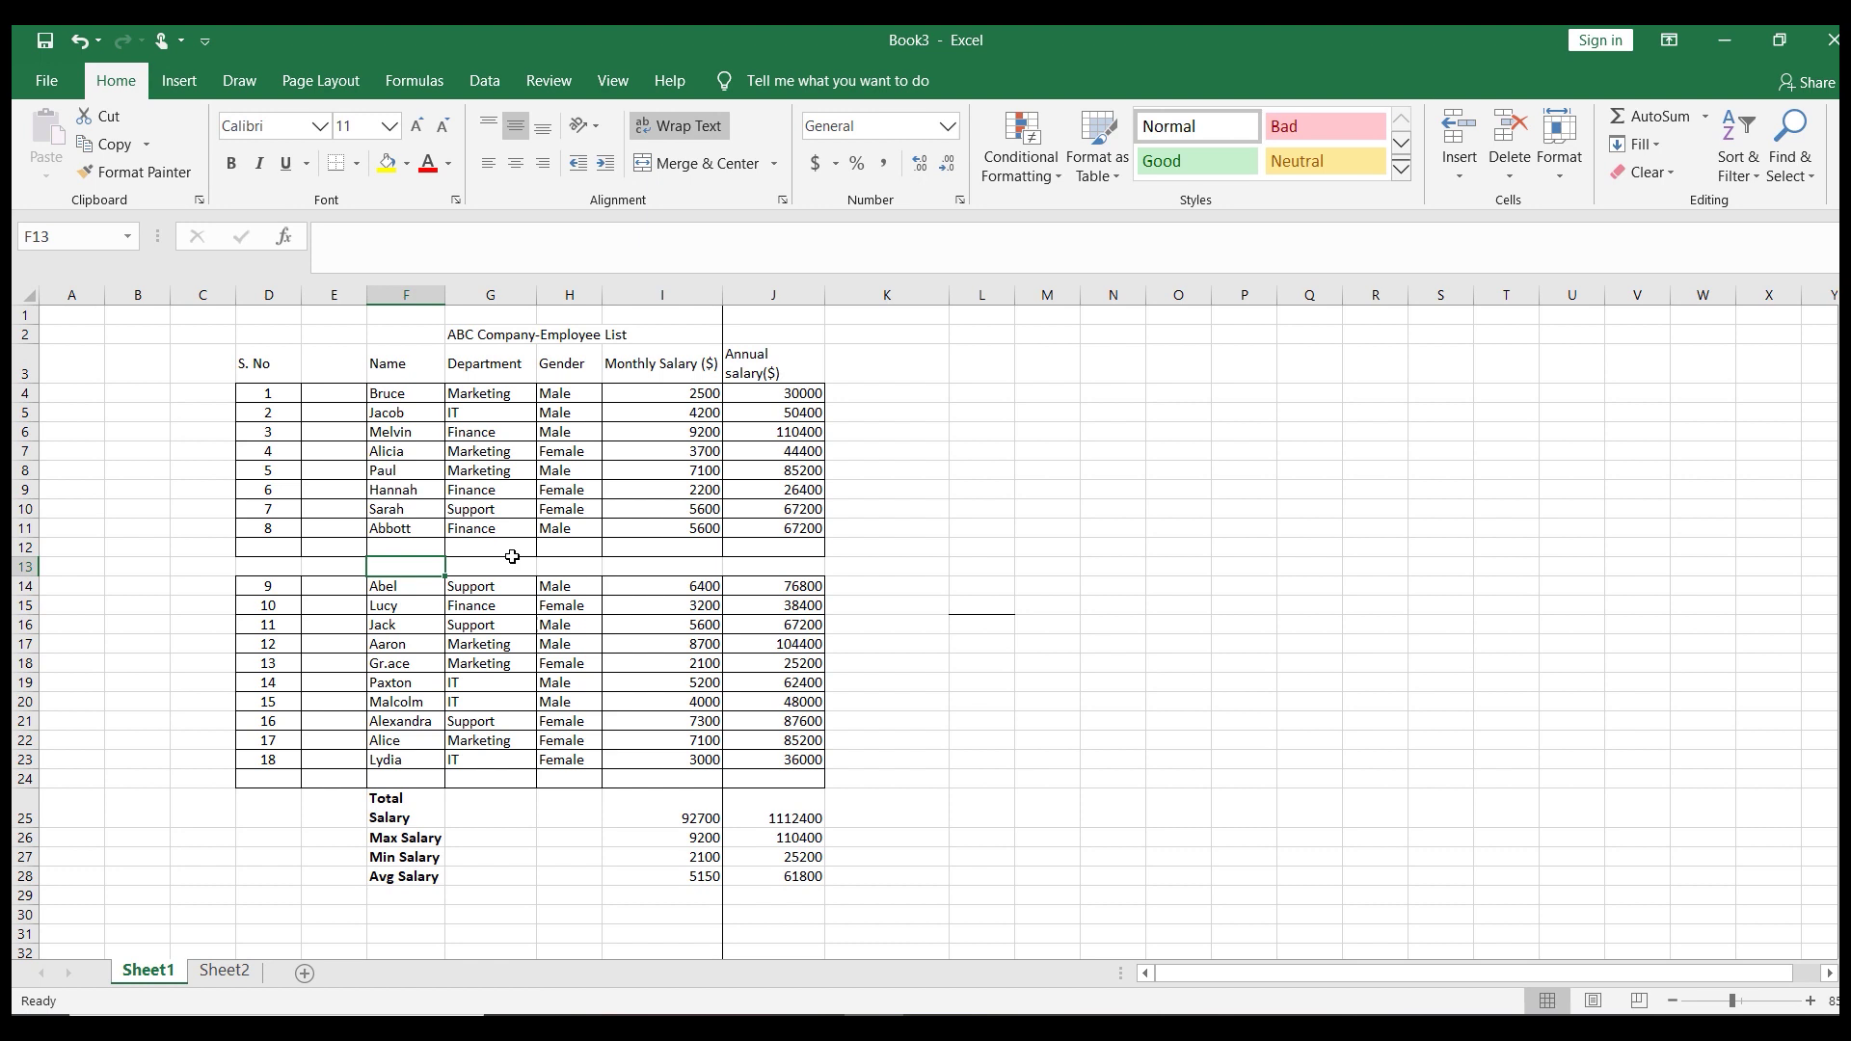
Delete the extra empty row 13 between Abbott and Abel
key("ctrl+minus")
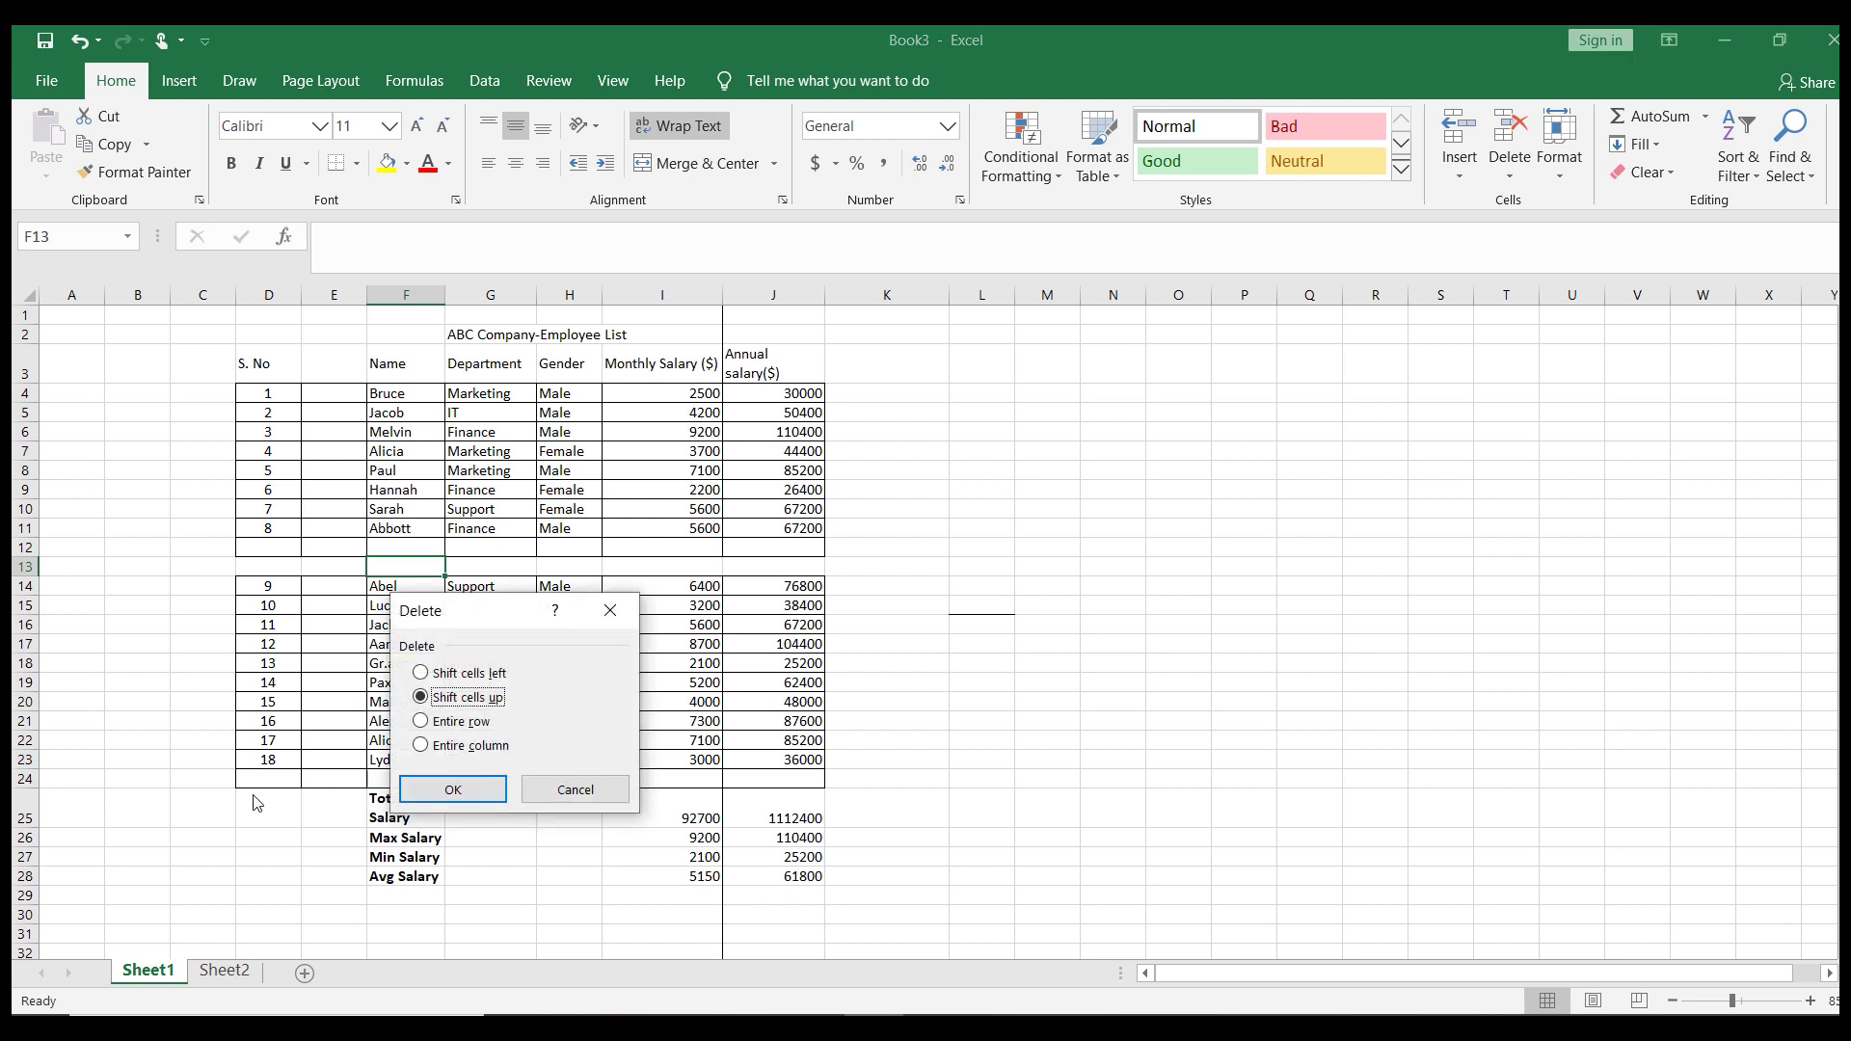
left_click(422, 723)
left_click(445, 787)
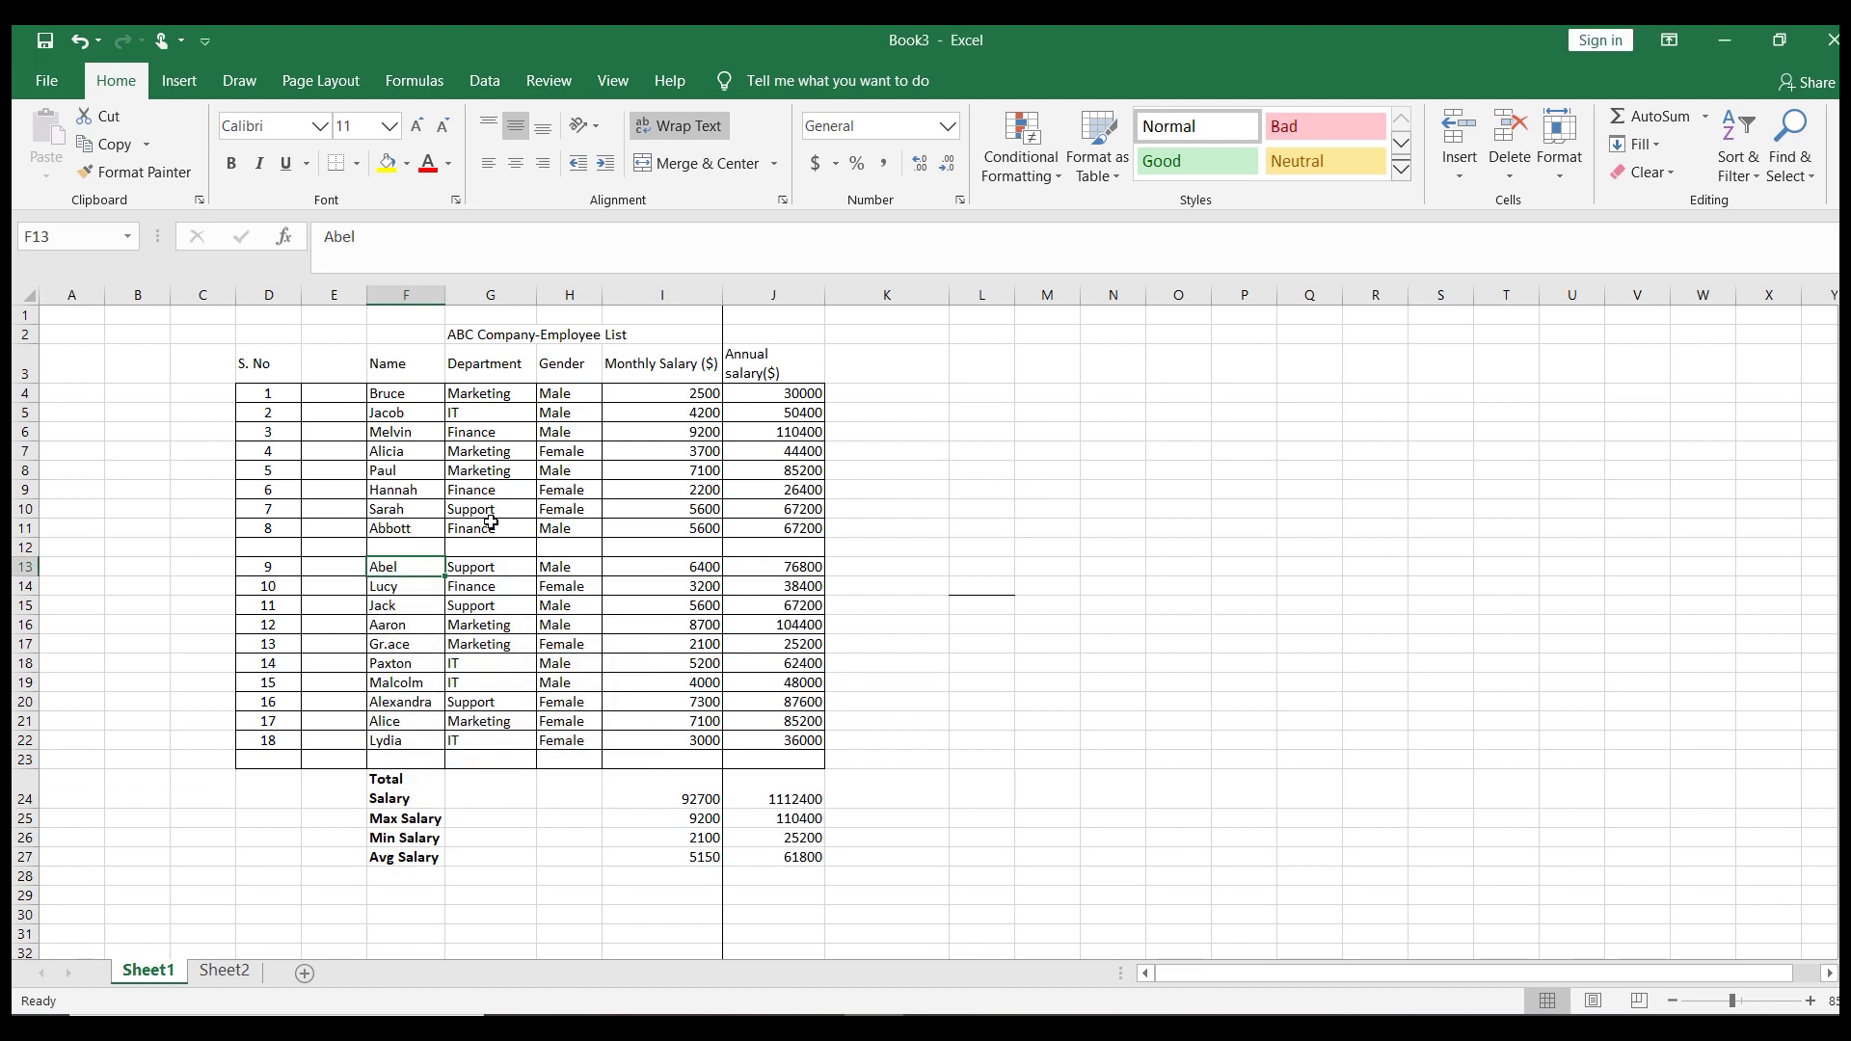
Delete the blank column E so Name follows S.No again
left_click(323, 478)
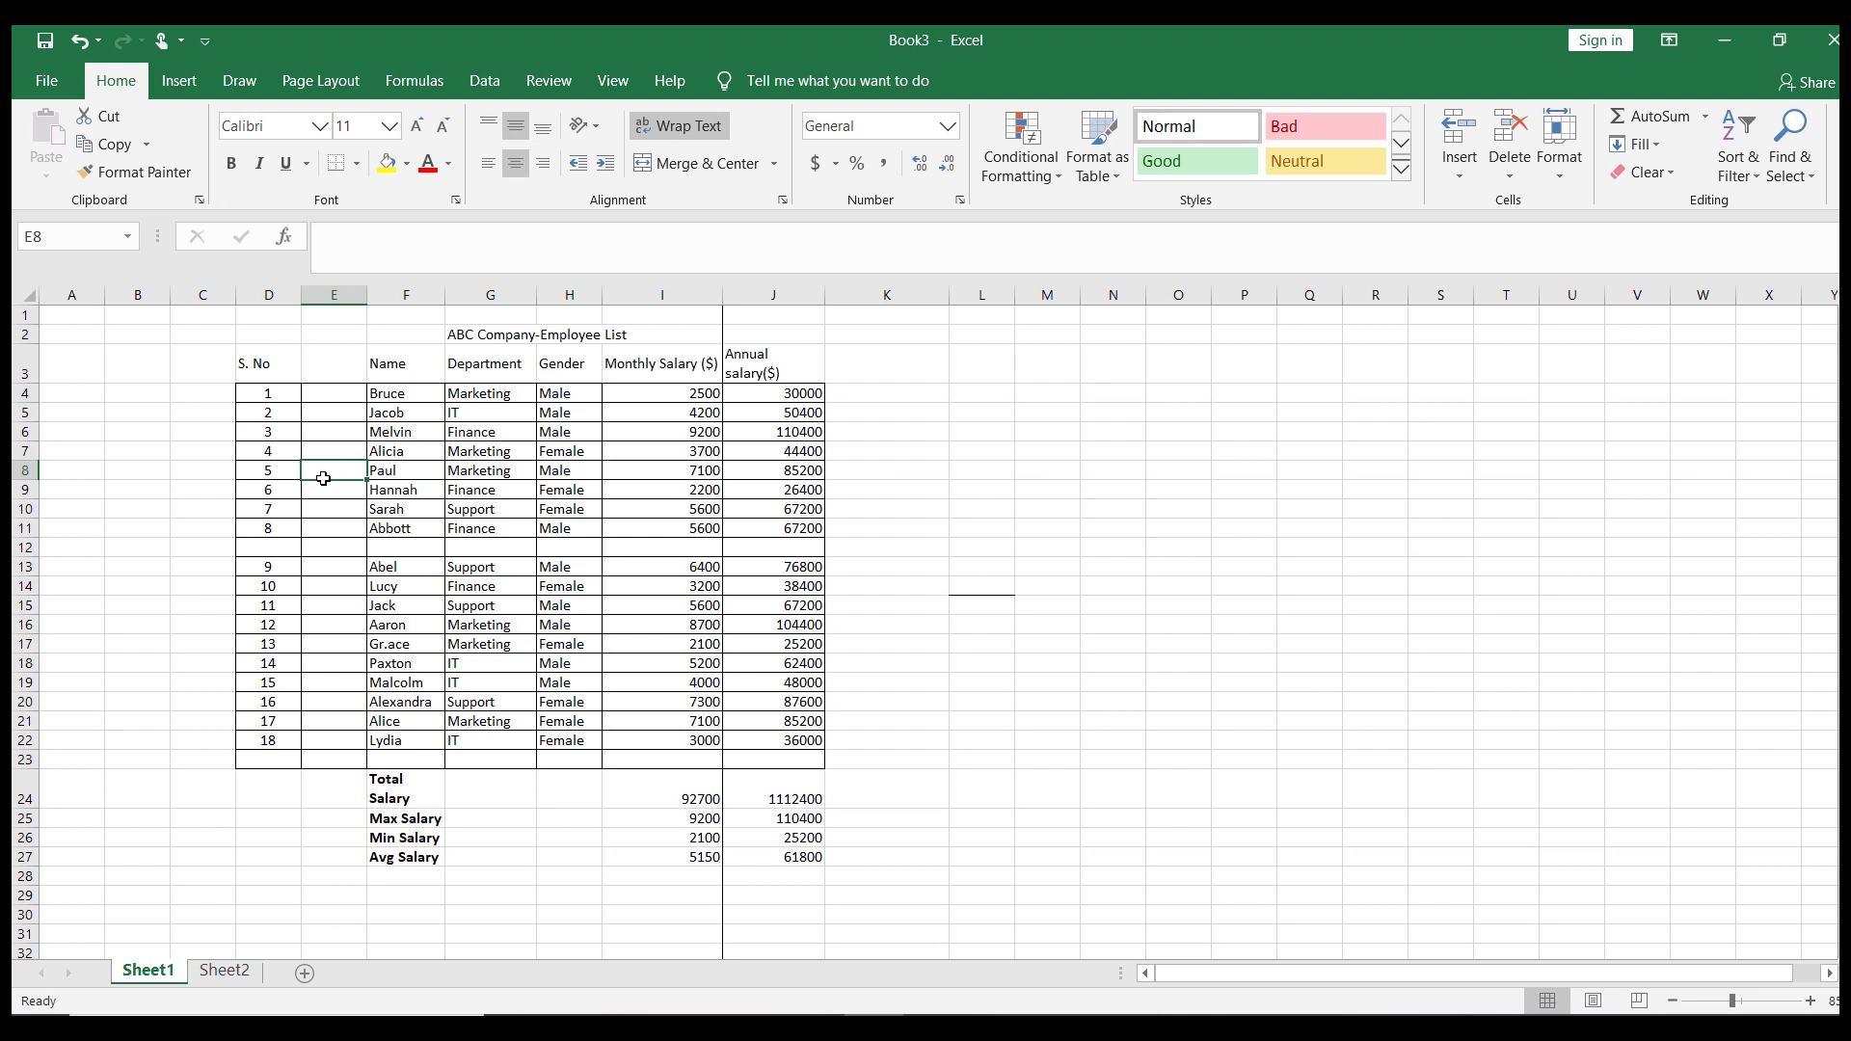
key("ctrl+minus")
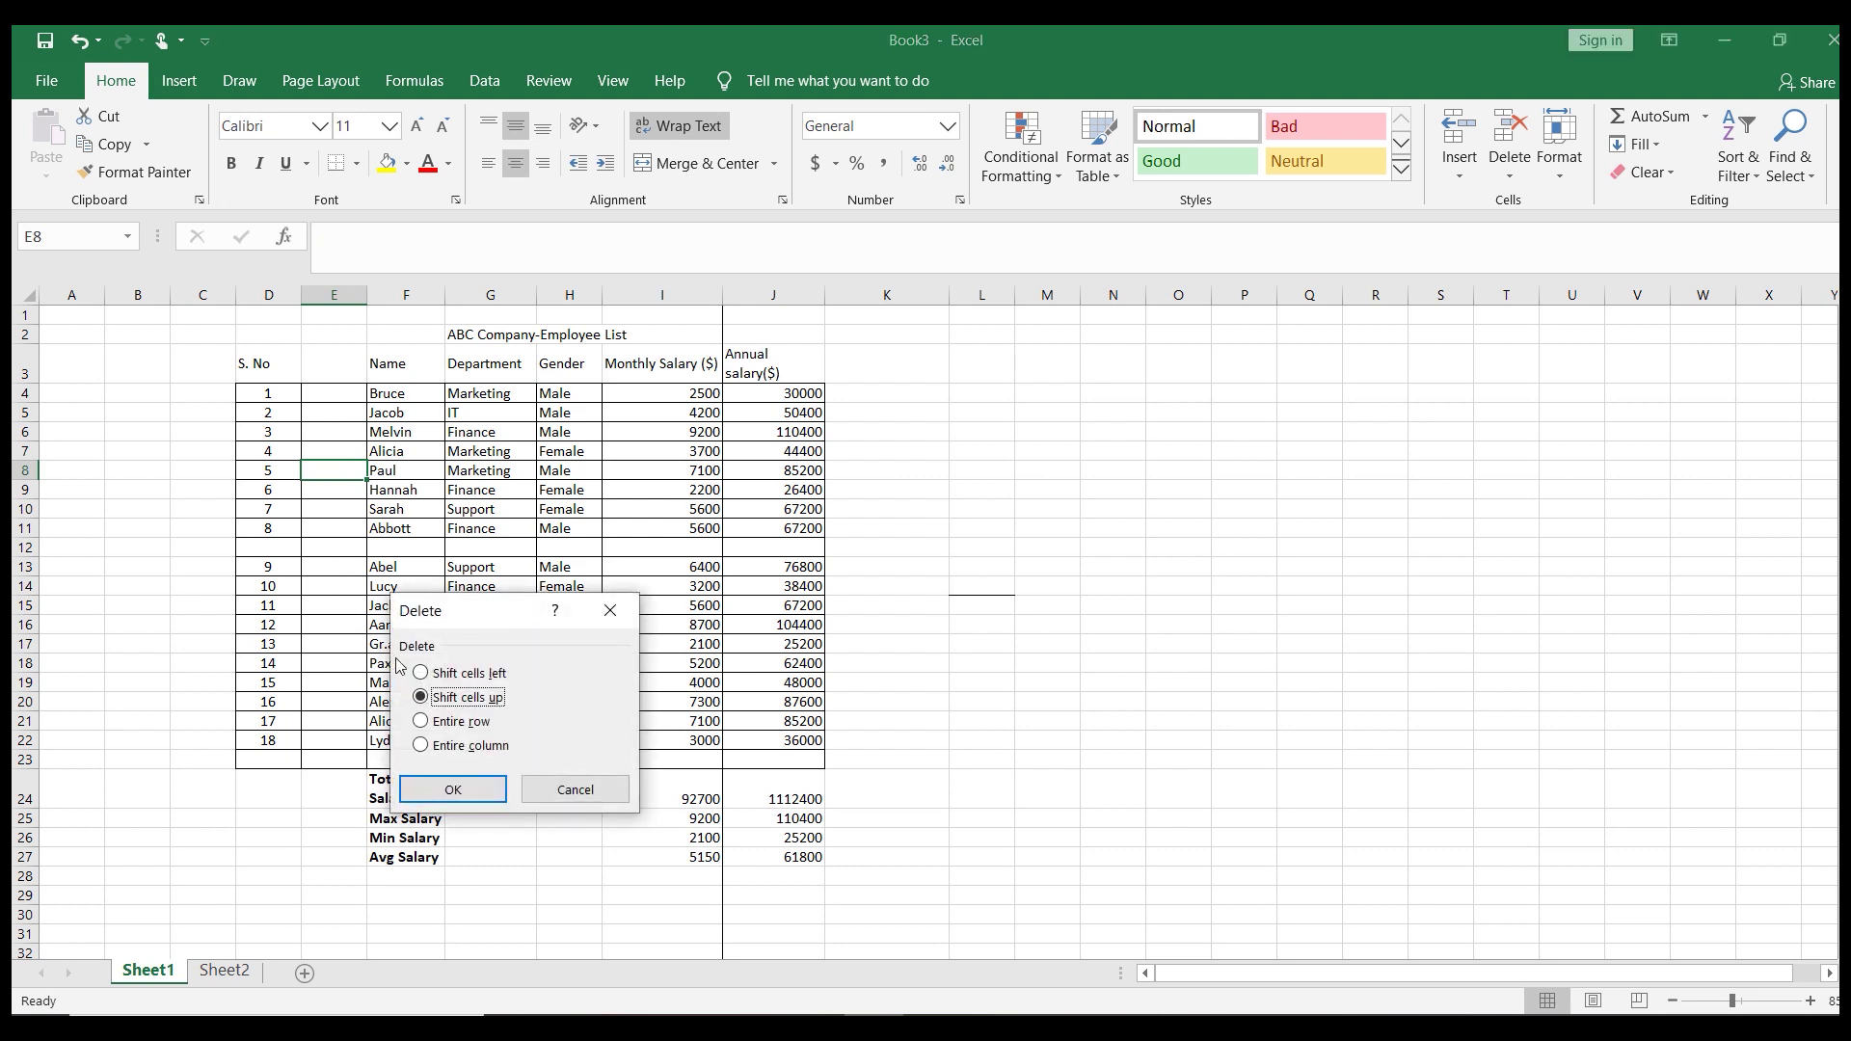
left_click(421, 745)
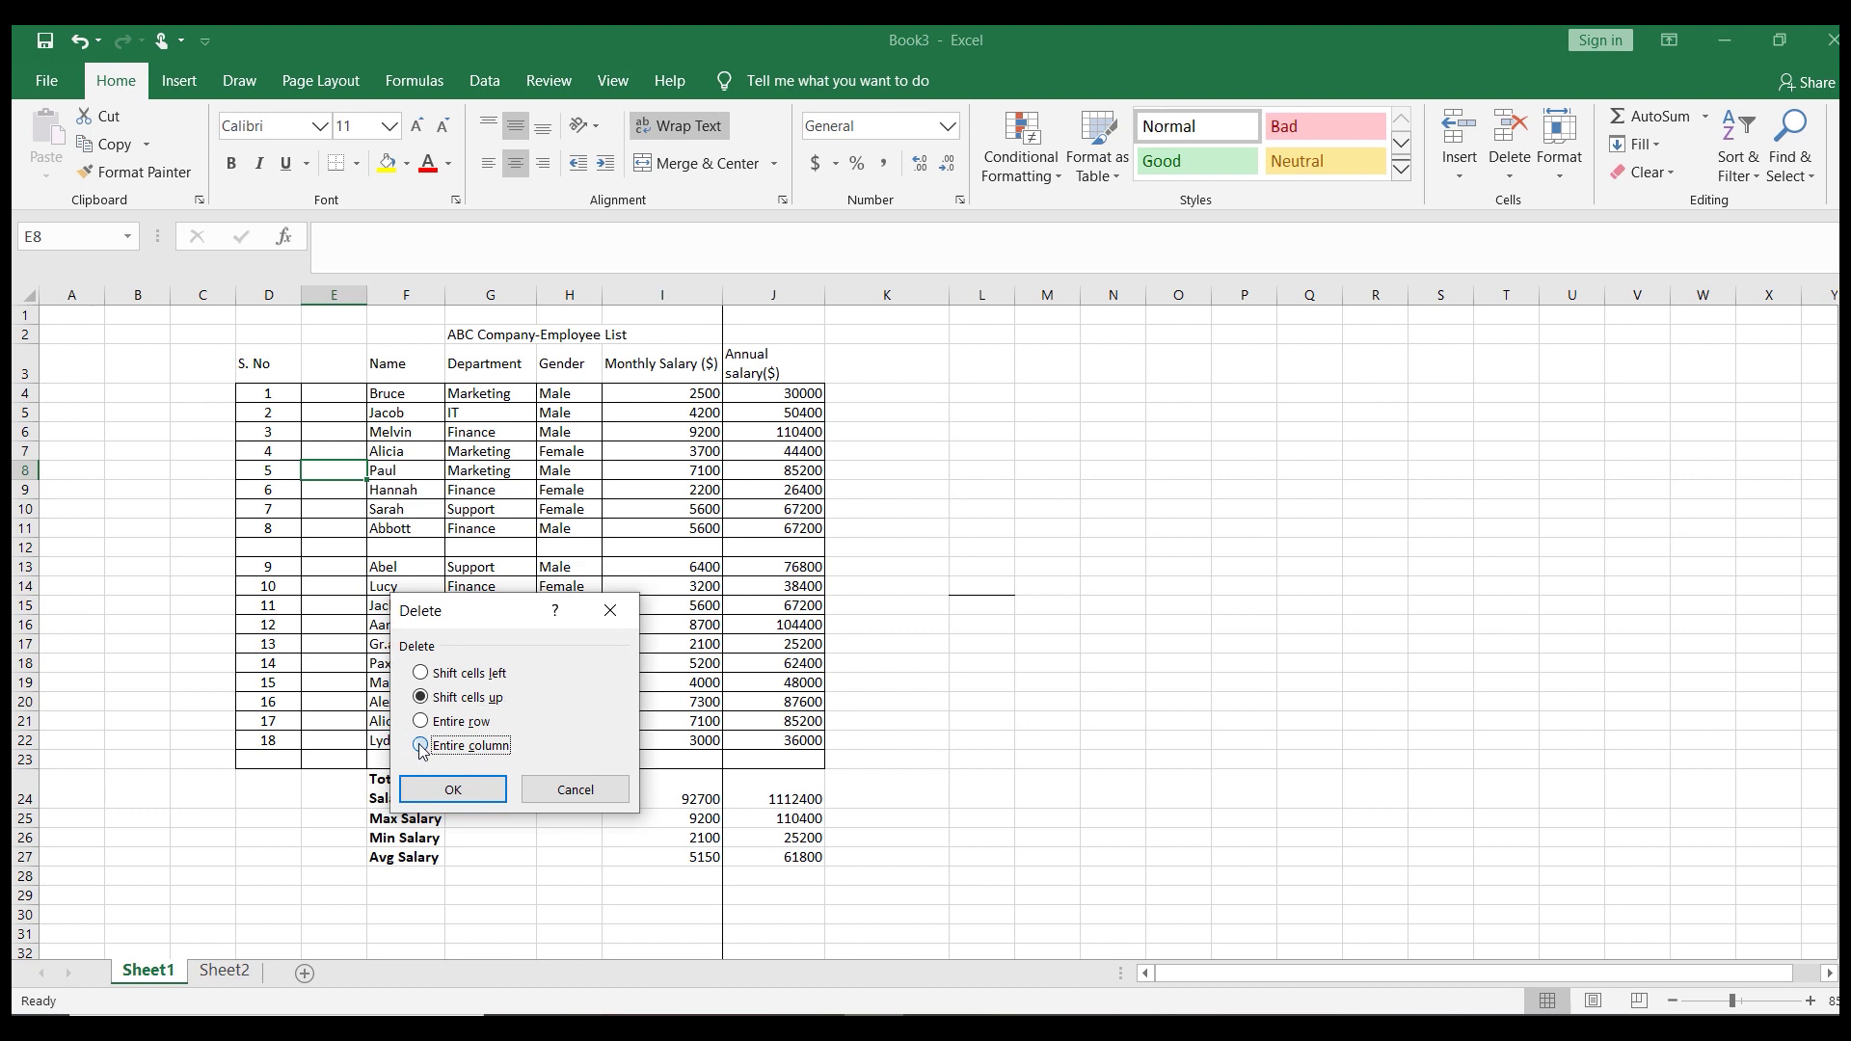
left_click(449, 790)
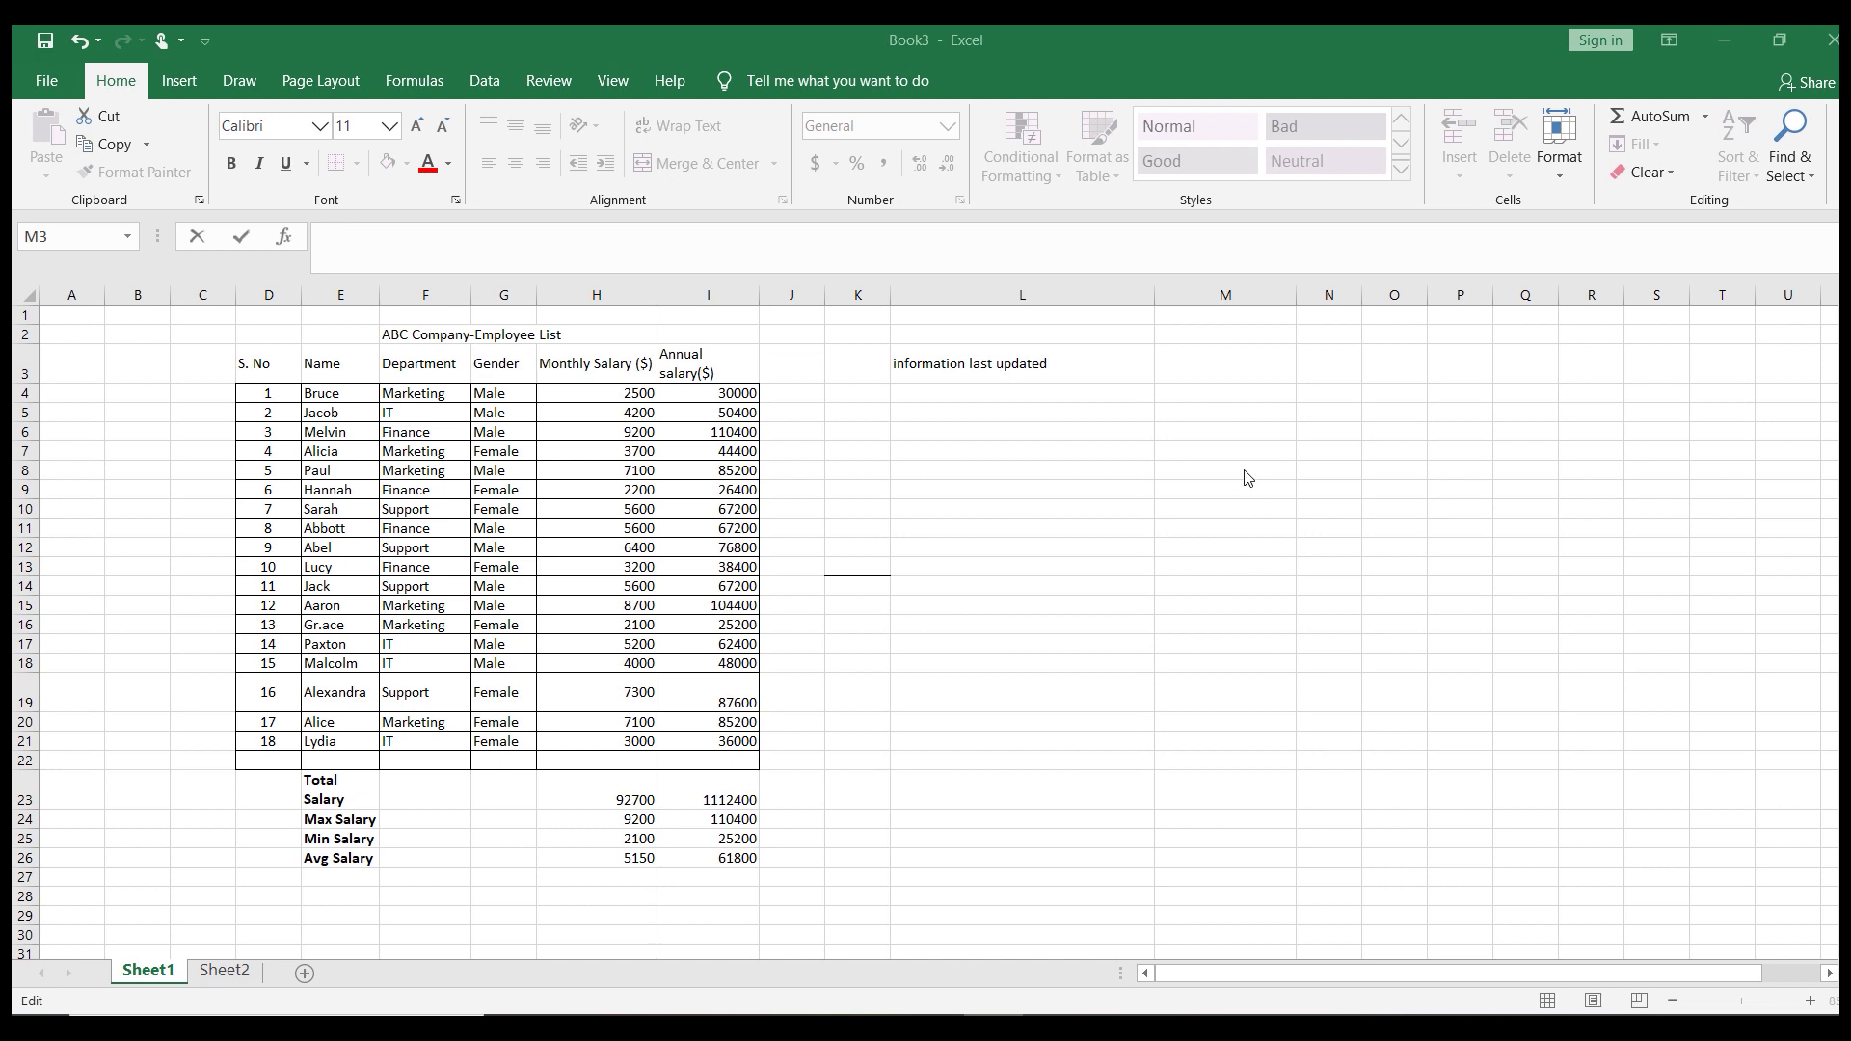
Fill cell M3 with the current date and time, 2/4/2020 7:48 PM
double_click(1223, 375)
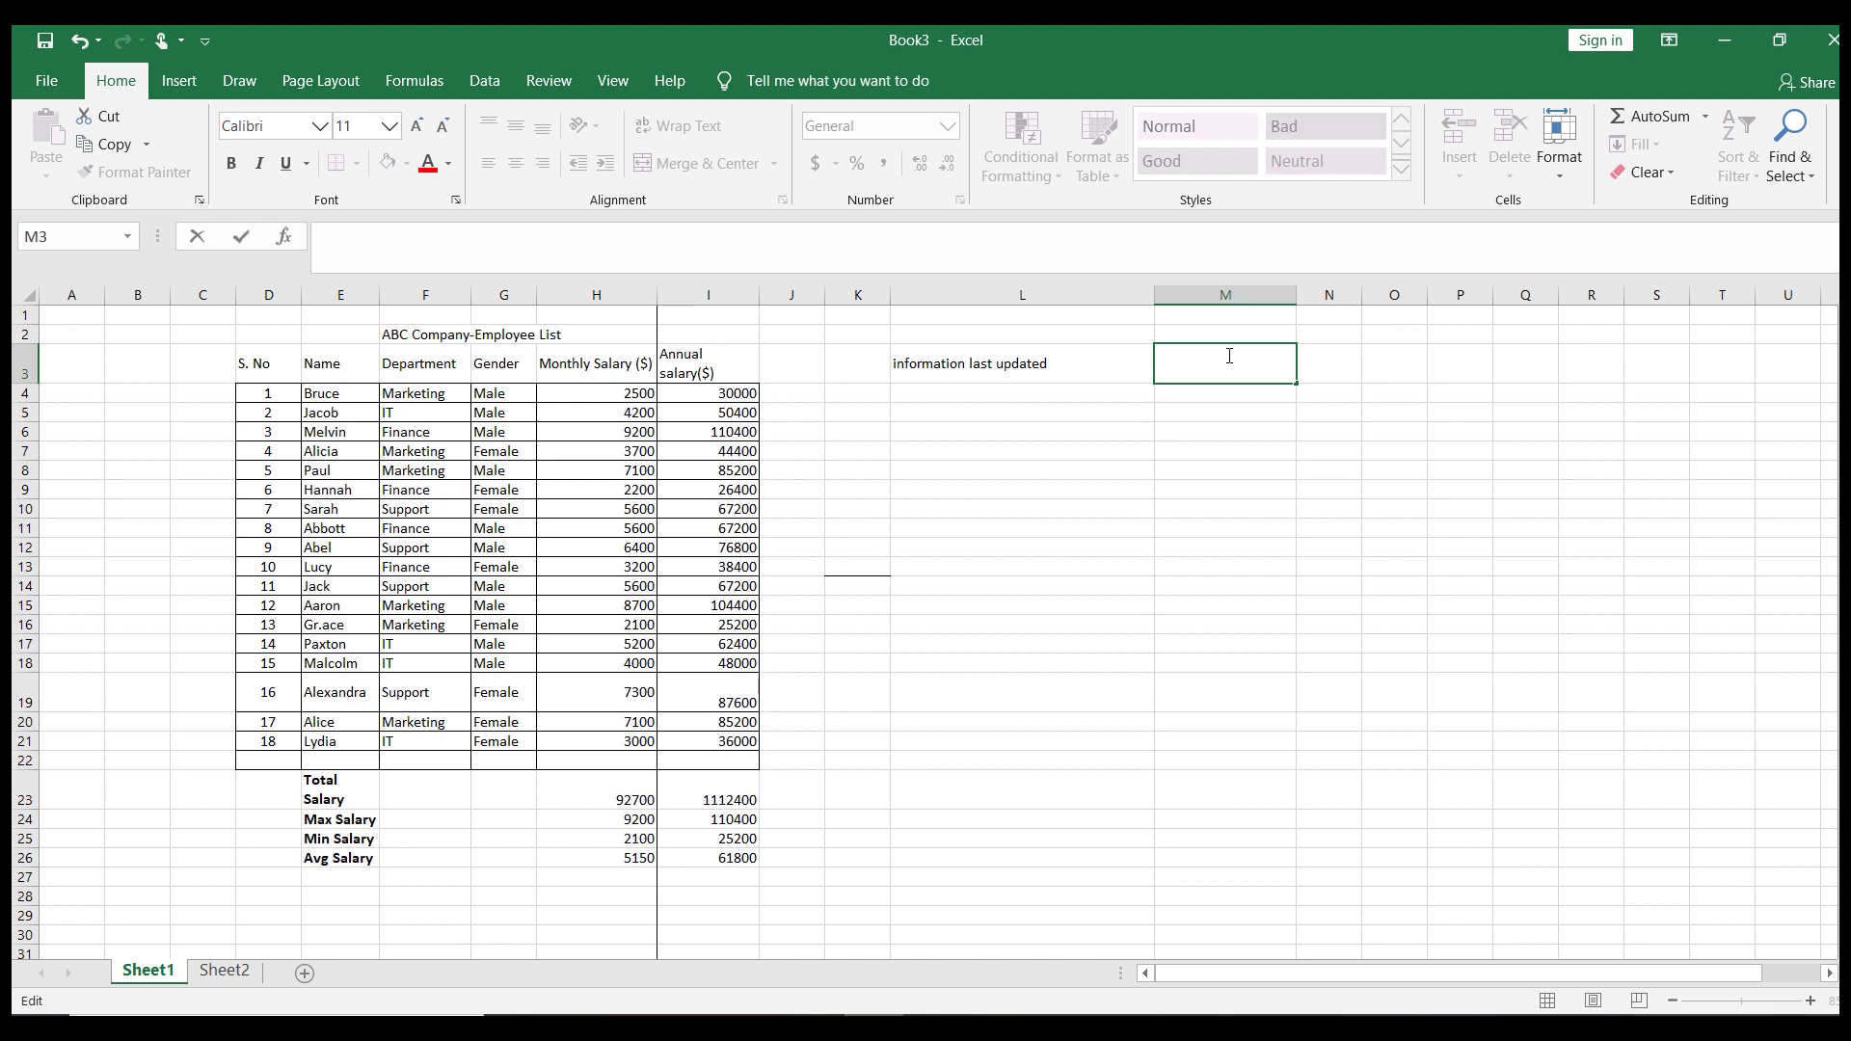
key("ctrl+semicolon")
key("ctrl+shift+semicolon")
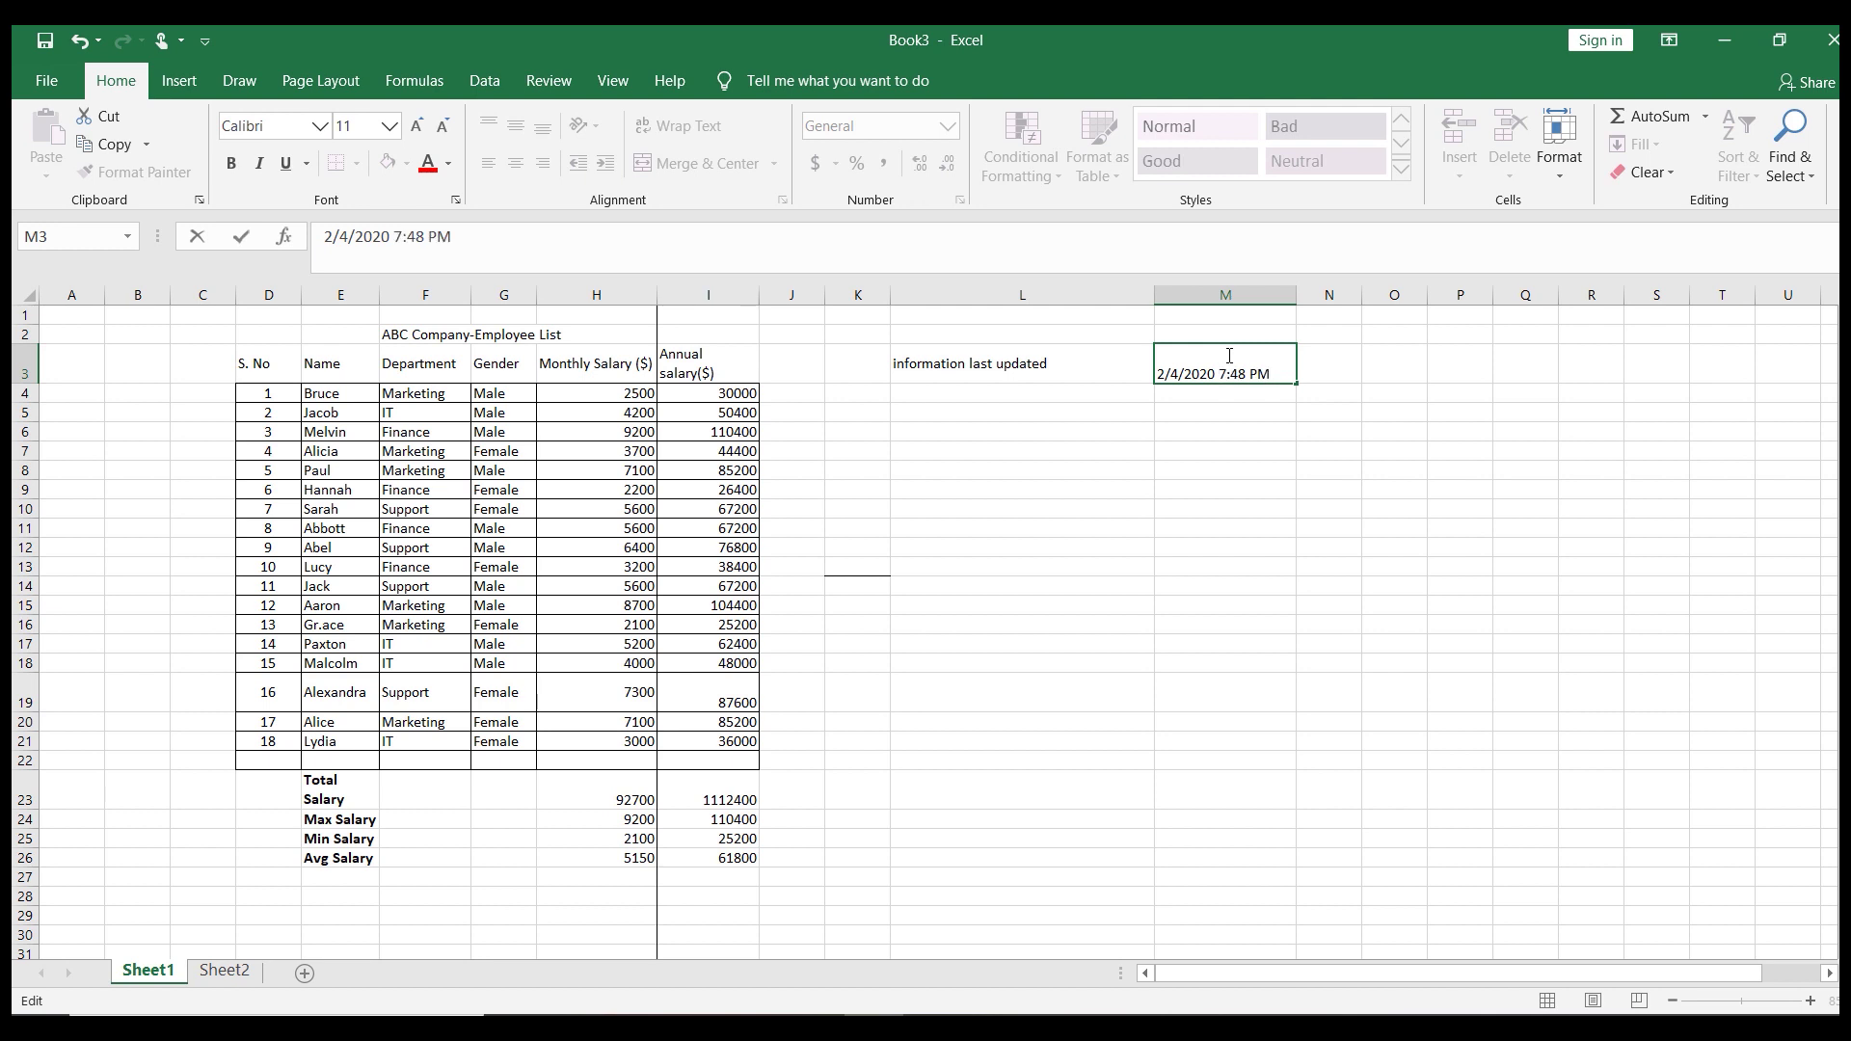